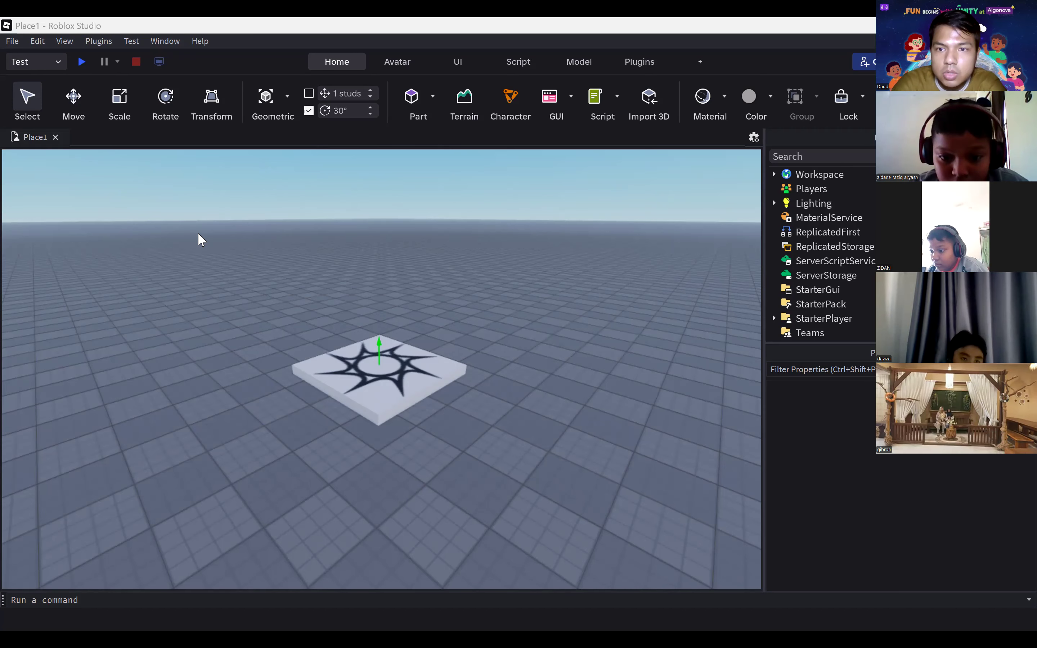
Step: Insert a ScreenGui object into StarterGui
scroll(836, 262, down, 2)
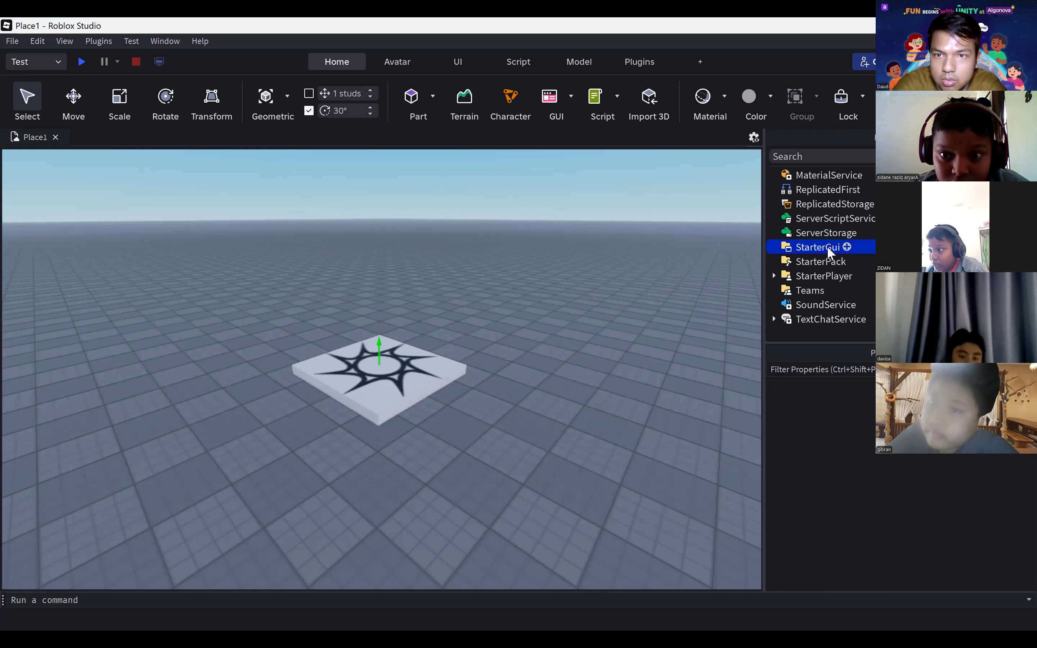
click(827, 247)
click(841, 249)
text(sc)
key(Return)
Step: Insert a TextLabel into the ScreenGui and move it to about 17, 45 pixels from the viewport's upper-left corner
click(856, 261)
text(tex)
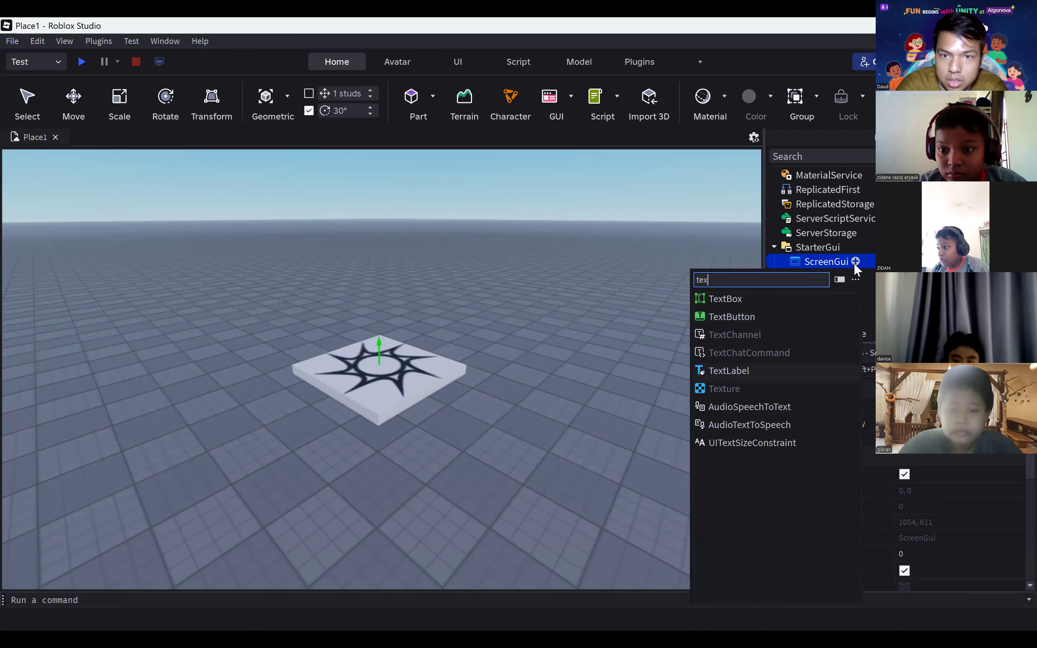
key(Return)
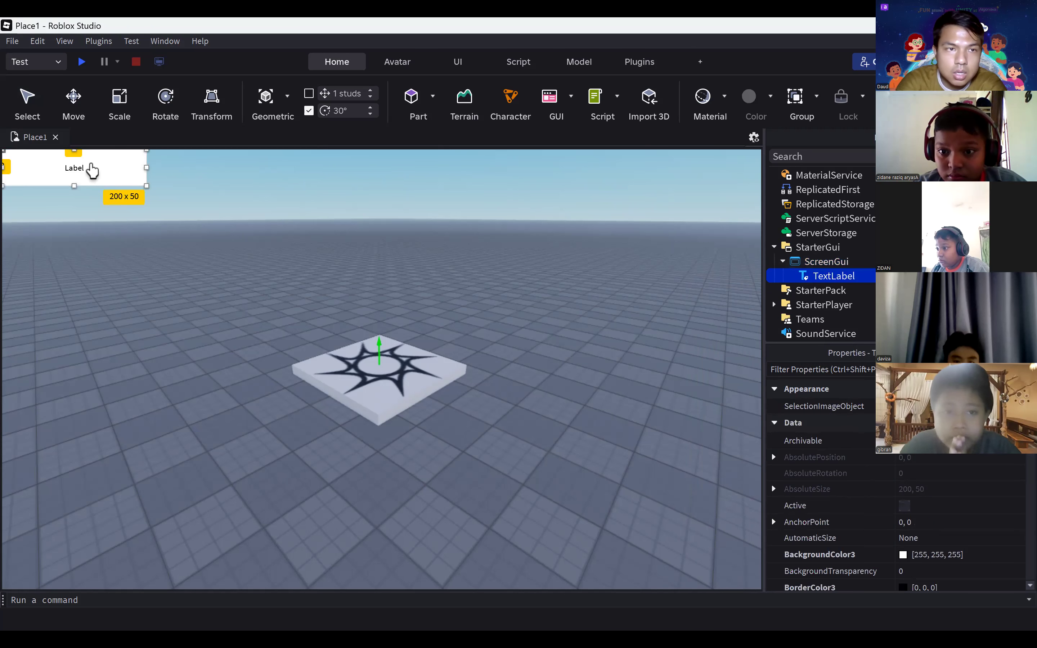
drag(92, 167, 104, 200)
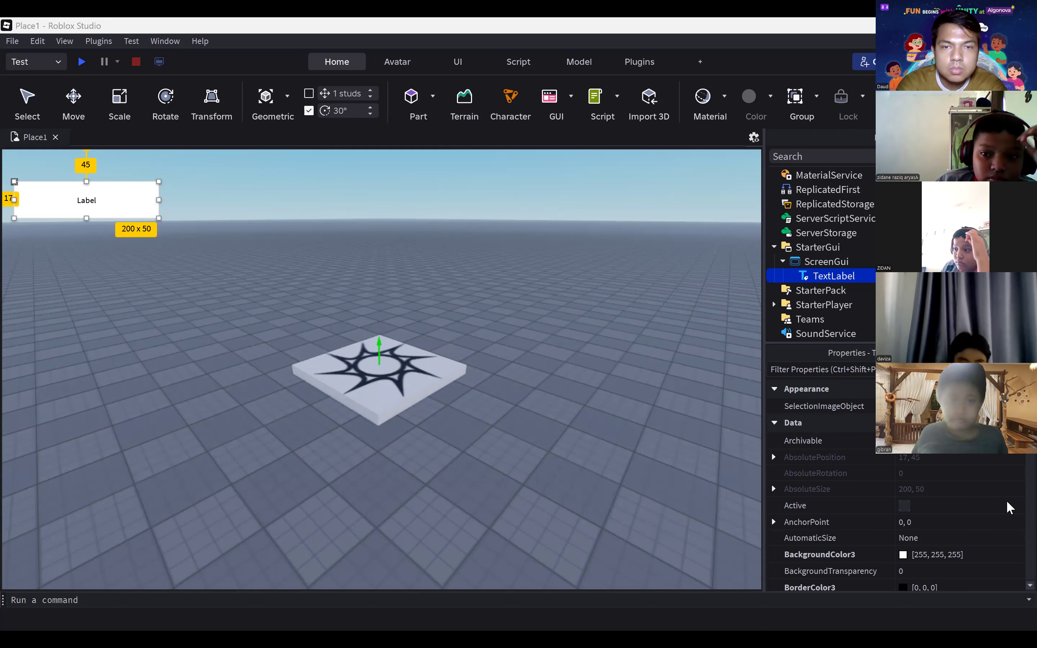
Step: Set the TextLabel's text to "Journal" and enable TextScaled
scroll(953, 506, down, 3)
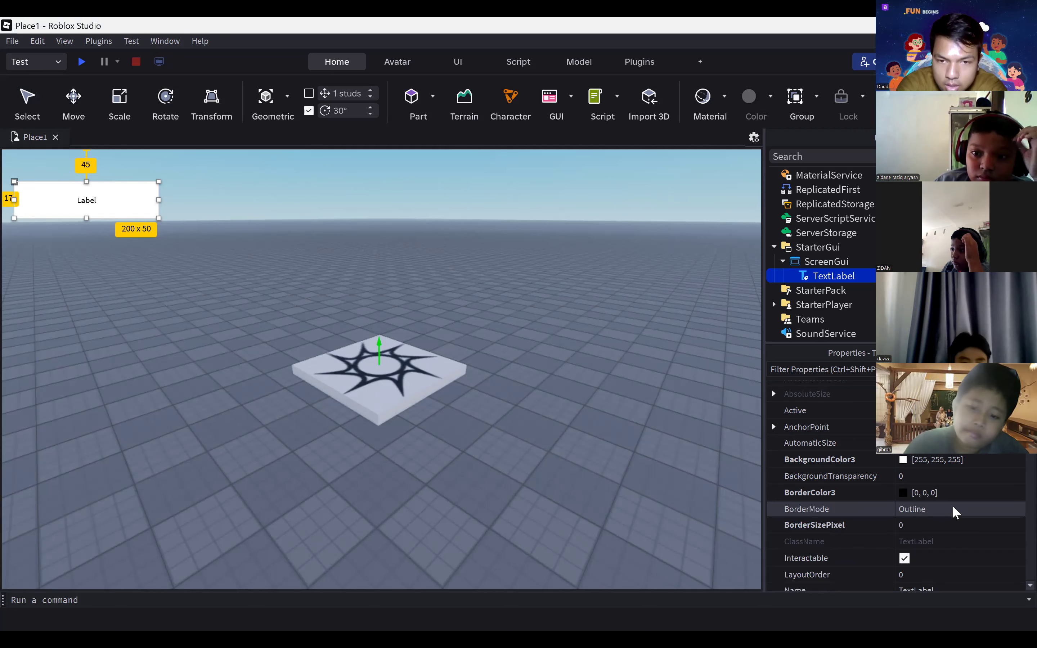
scroll(953, 506, down, 12)
click(926, 422)
text(Journal)
key(Return)
click(904, 505)
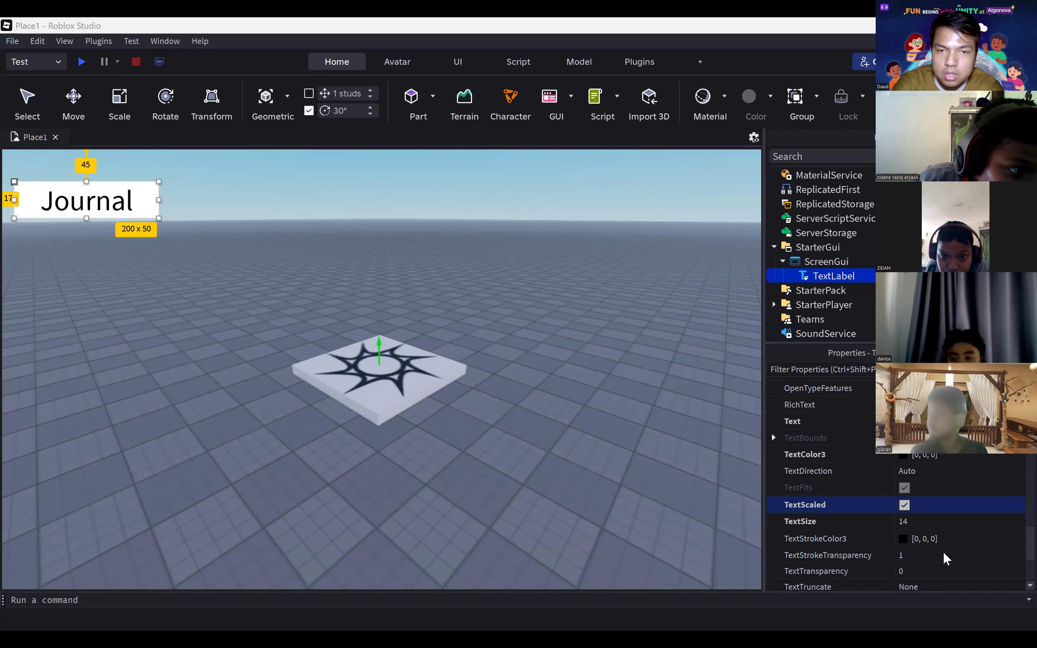
Step: Nest a second TextLabel named TextLabel1 inside the Journal label and place it directly below, at a vertical offset of 50
click(862, 276)
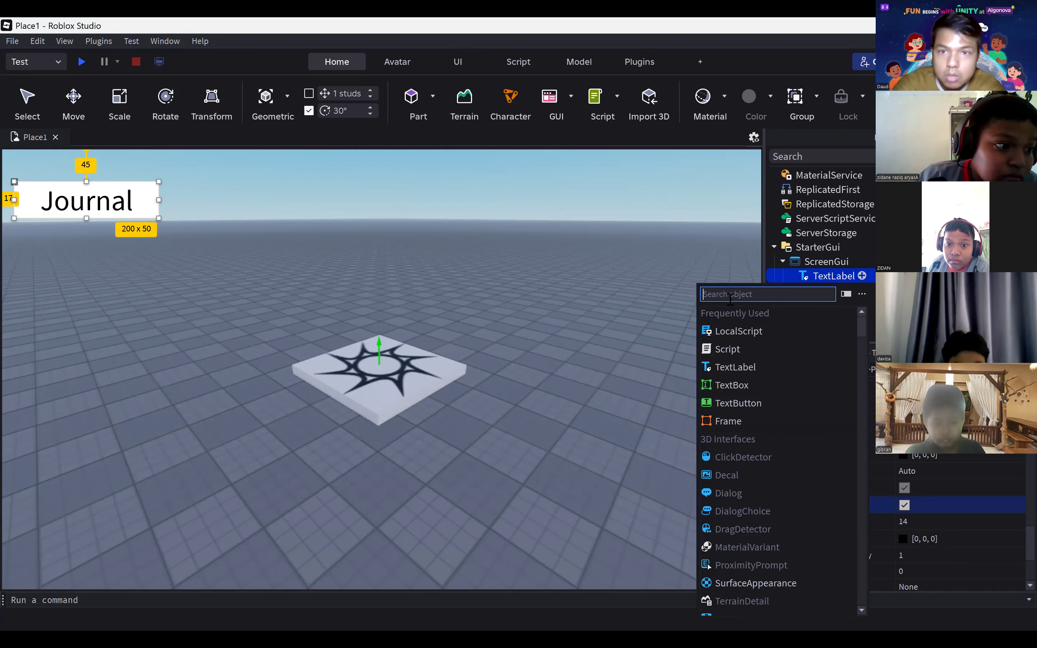
text(tex)
key(Return)
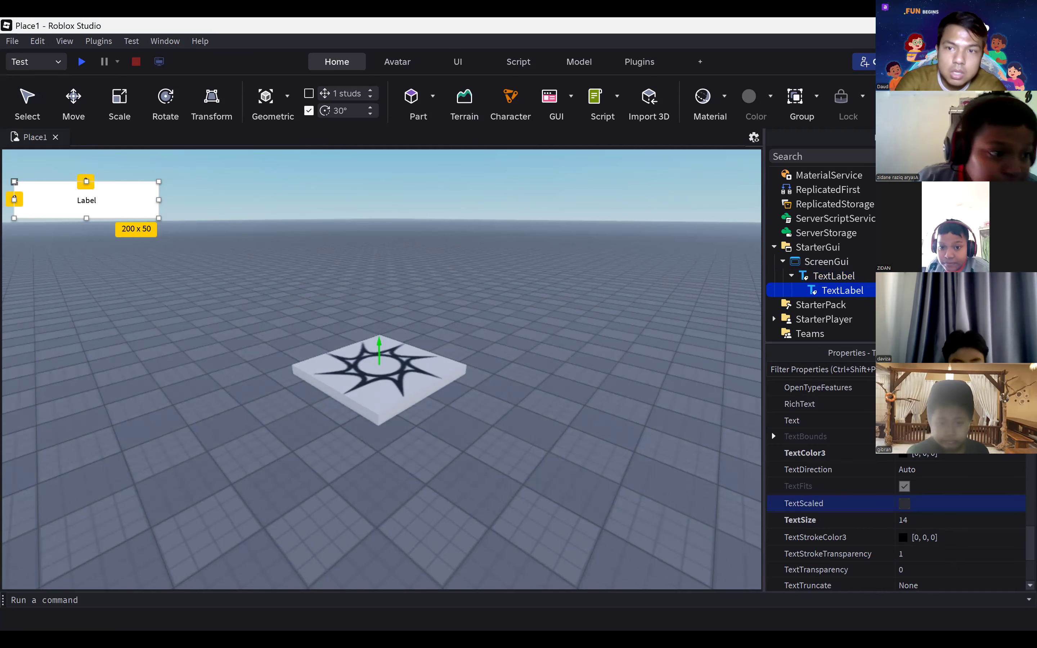
right_click(842, 290)
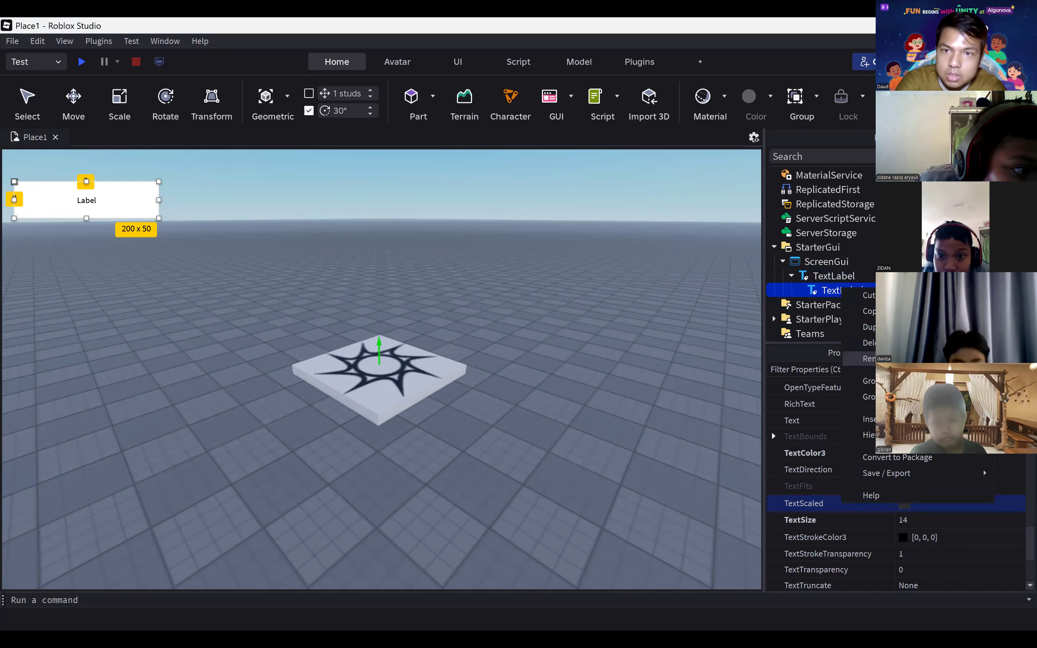
click(869, 358)
key(Return)
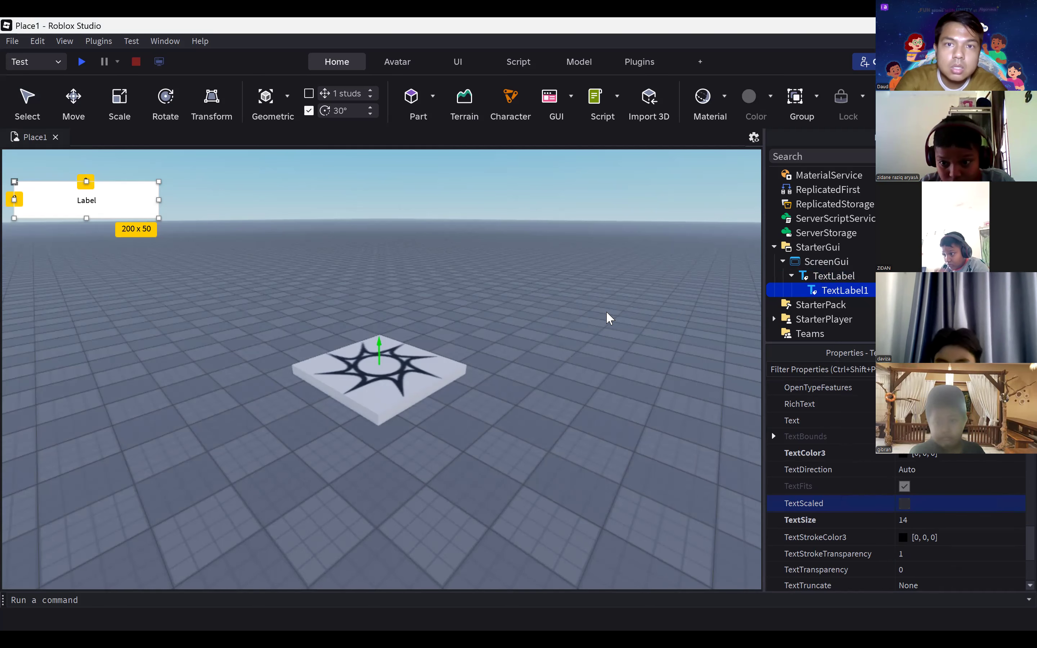
drag(86, 202, 85, 238)
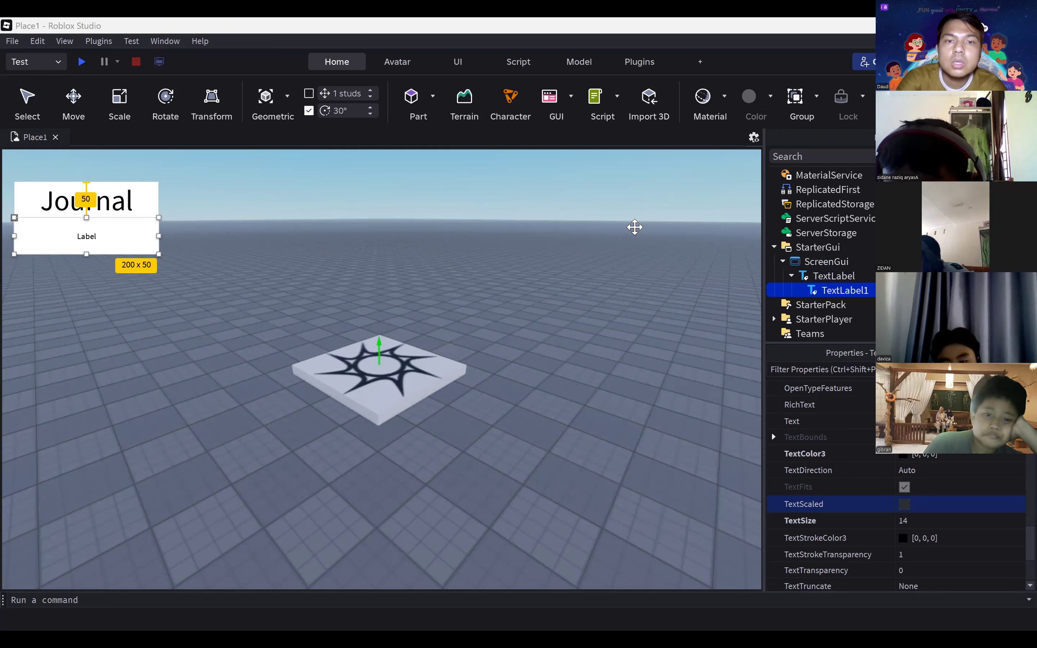
Step: Set TextLabel1's text to "Jawab pertanyaannya!" and enable TextScaled
scroll(977, 500, down, 4)
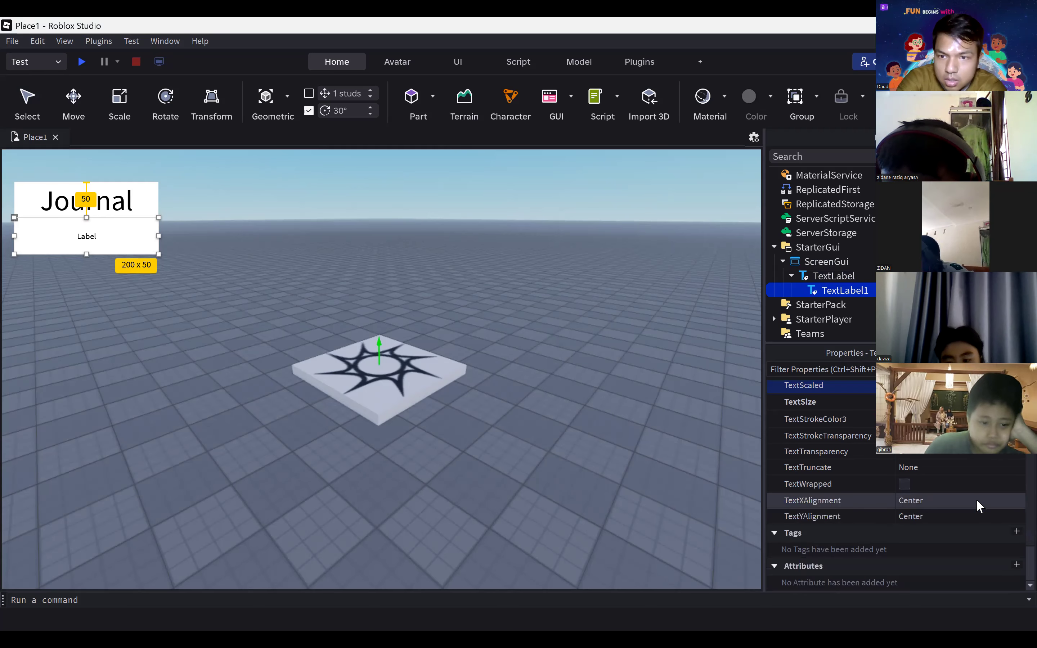
scroll(976, 500, up, 3)
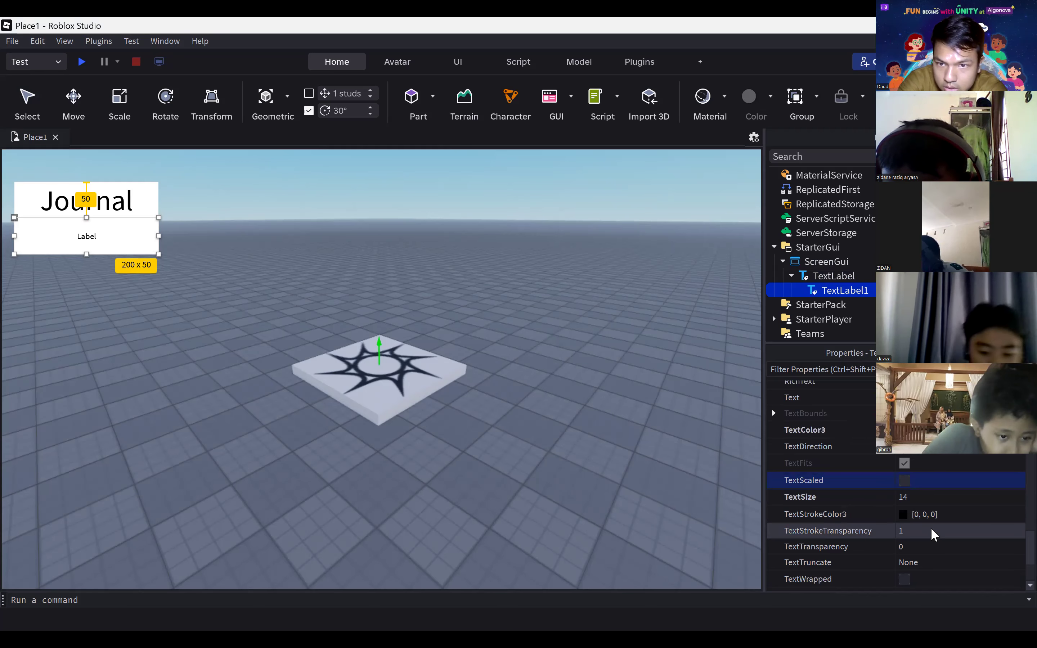
scroll(959, 516, down, 3)
scroll(959, 515, down, 3)
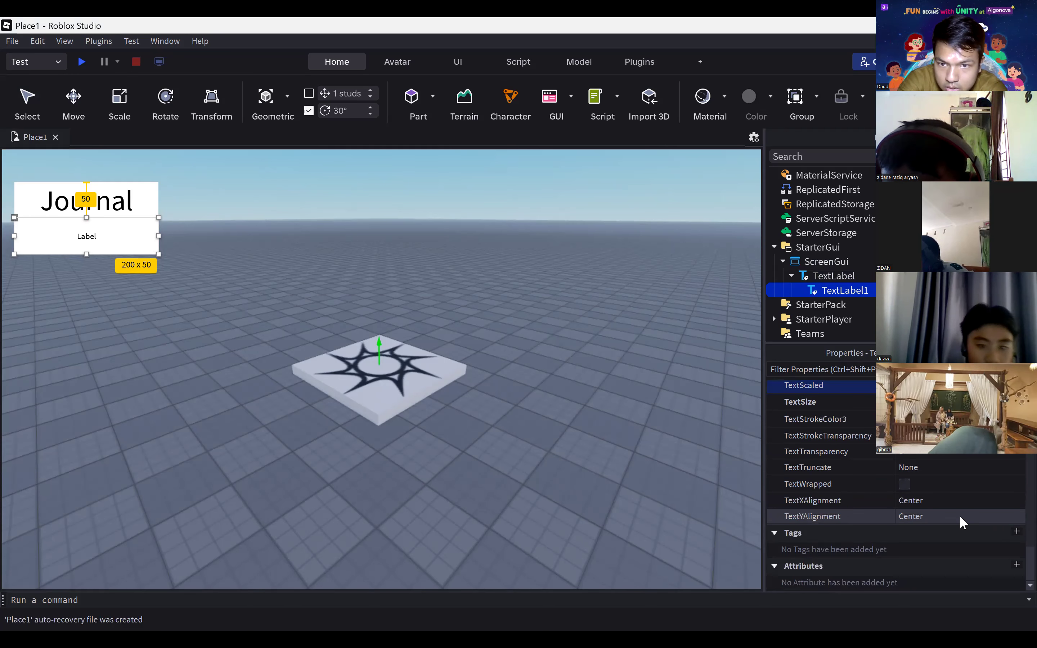
scroll(959, 515, up, 8)
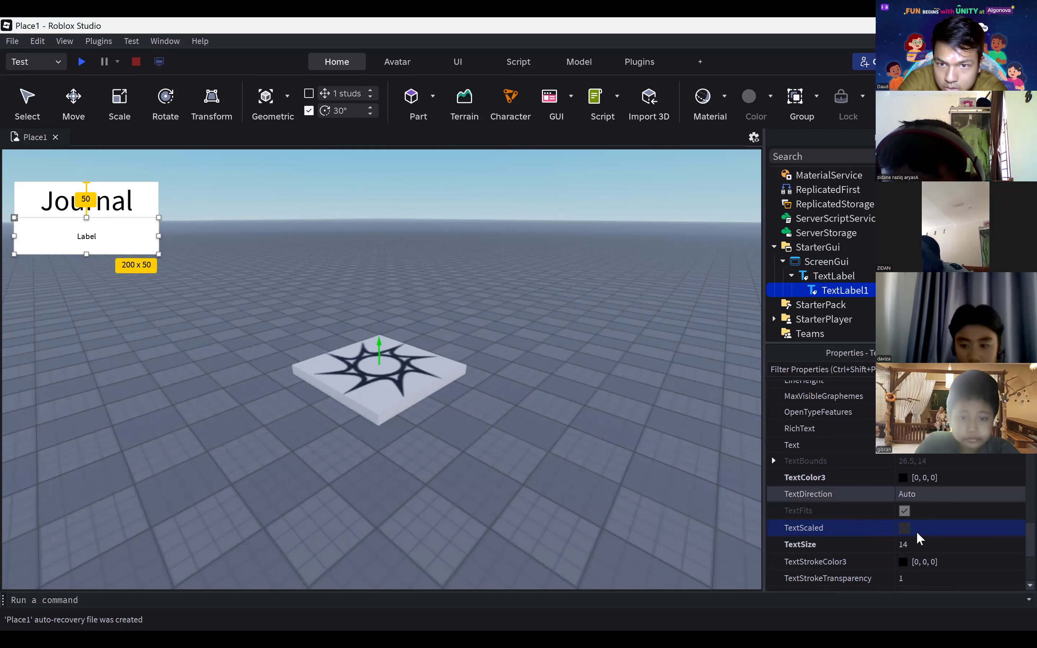
click(959, 446)
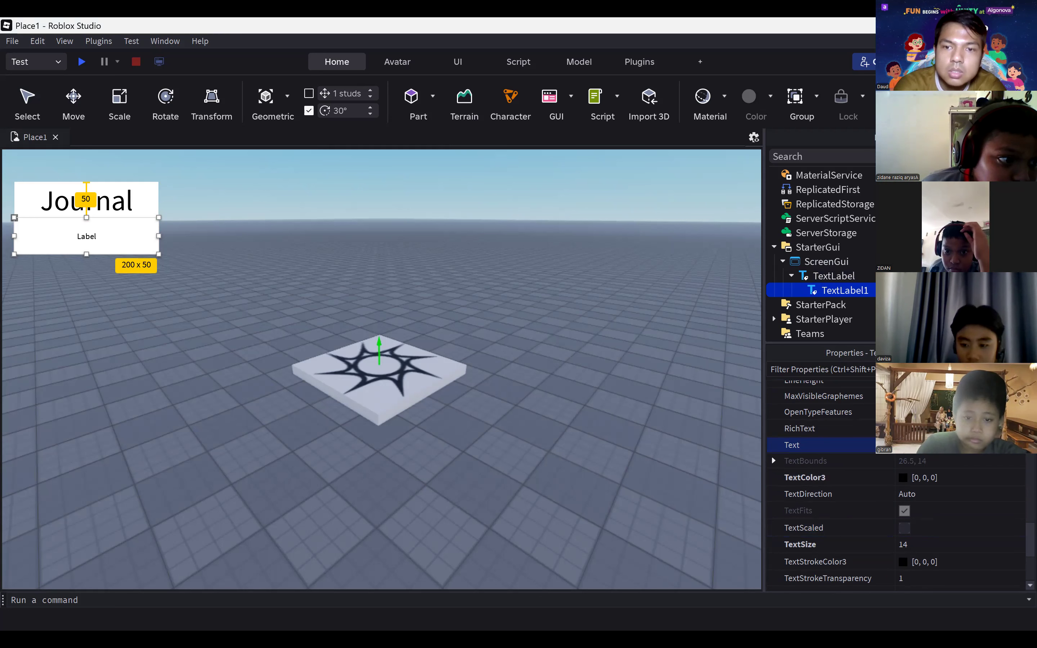
key(Return)
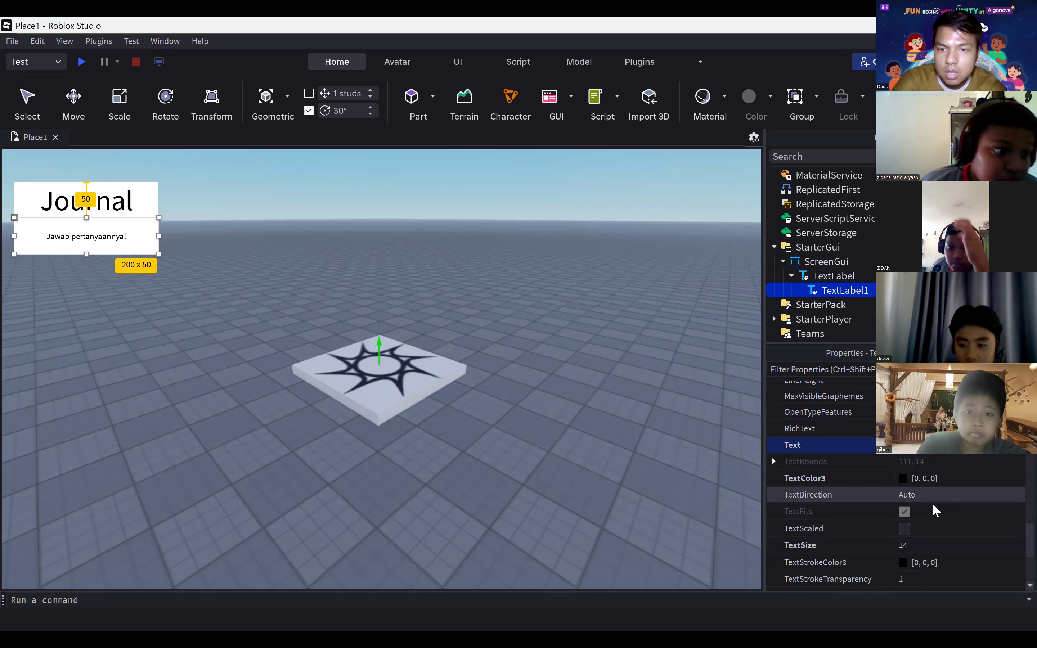
click(905, 529)
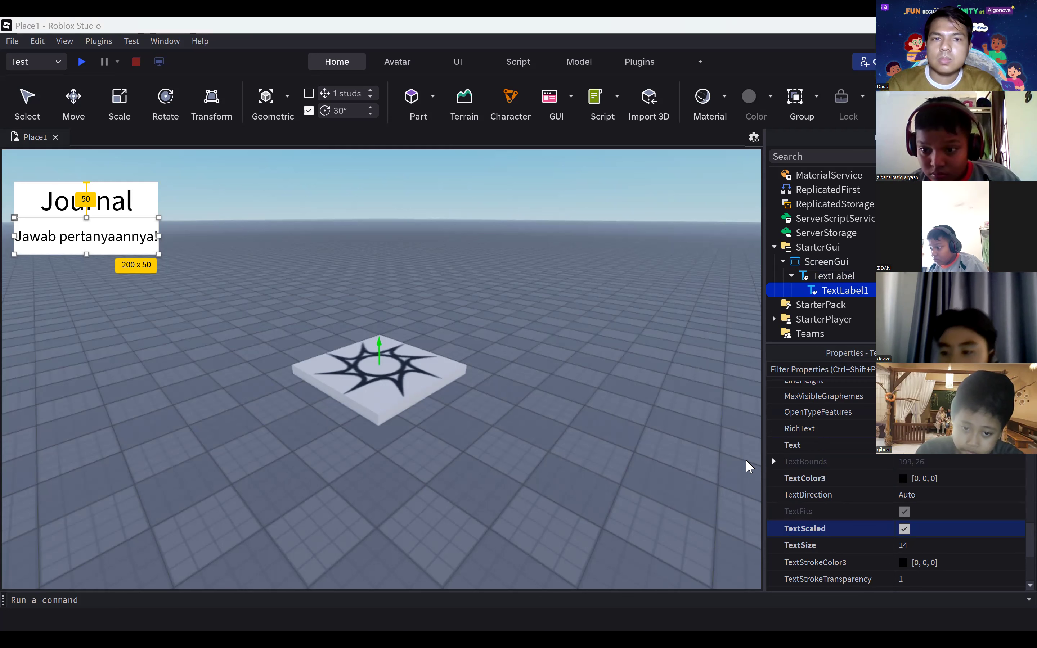
Step: Filter the properties for "visi" and turn off Visible on TextLabel1
scroll(973, 465, up, 15)
scroll(973, 465, down, 10)
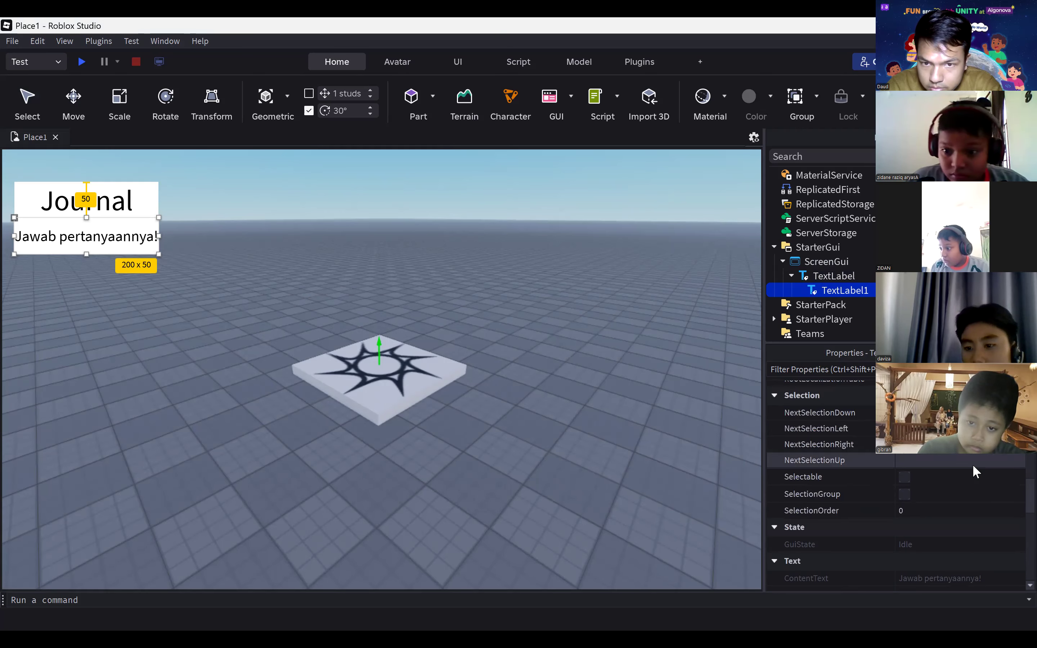
click(822, 370)
text(v)
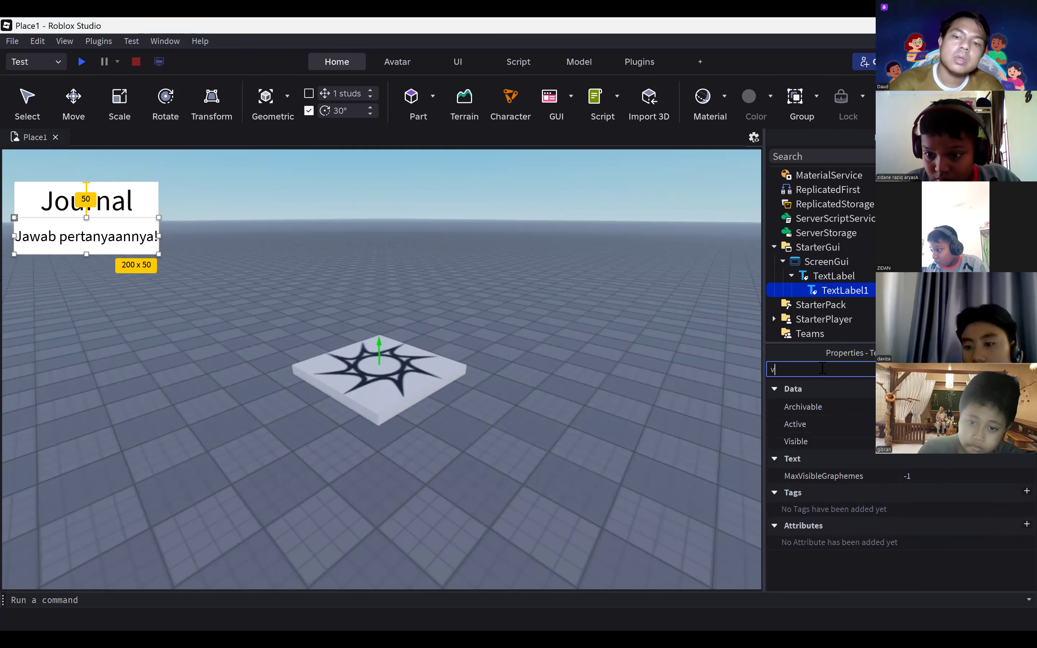
text(isi)
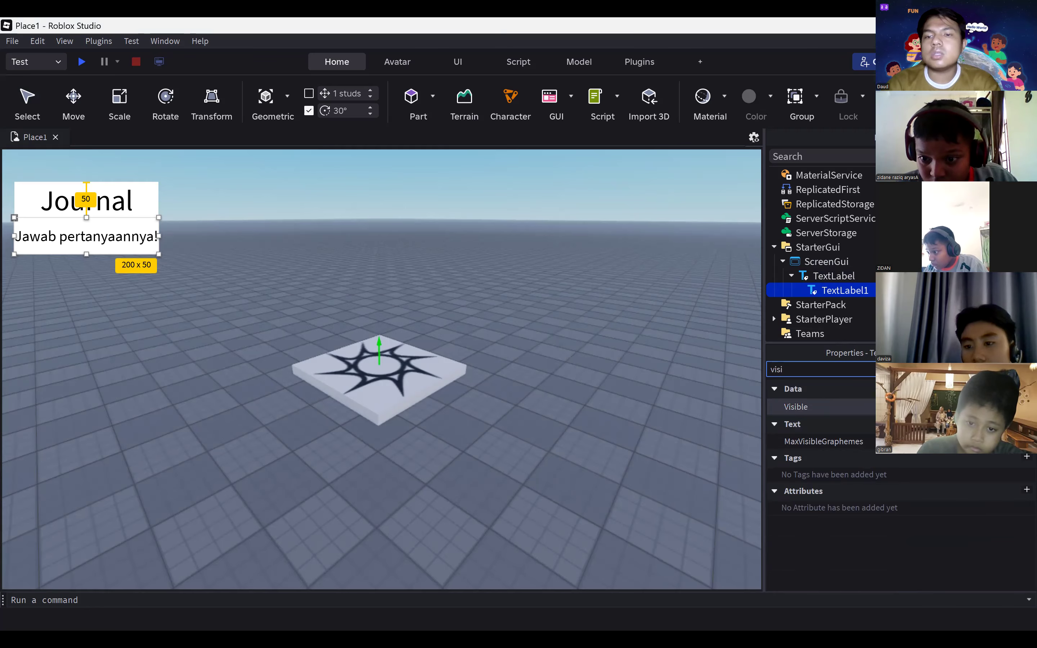
click(834, 405)
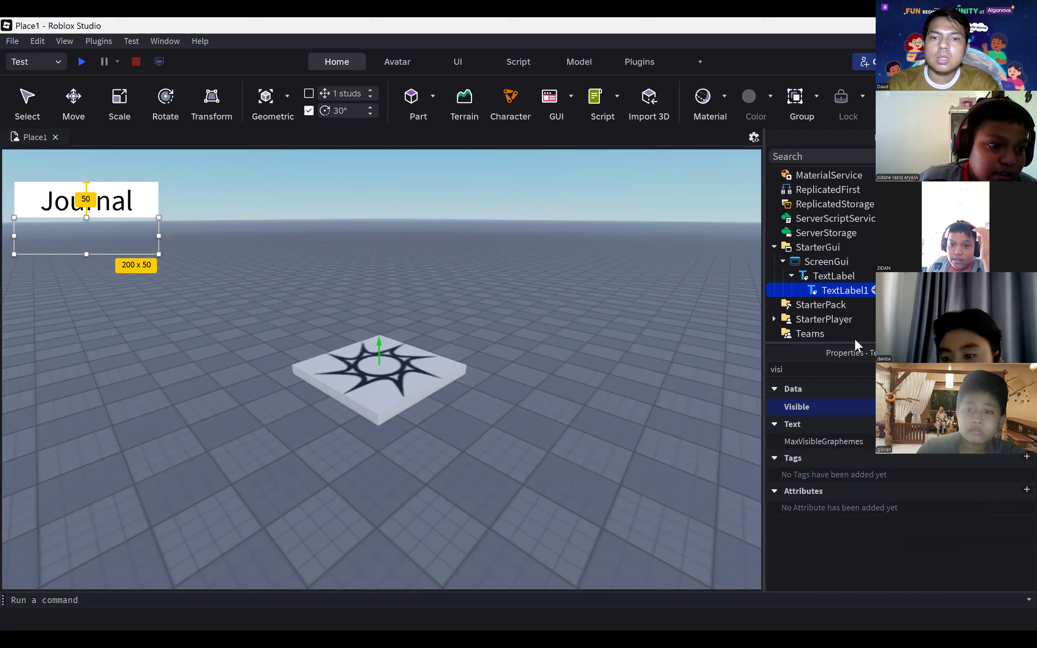
Step: Clear the property filter and toggle TextScaled on TextLabel1
drag(879, 370, 686, 380)
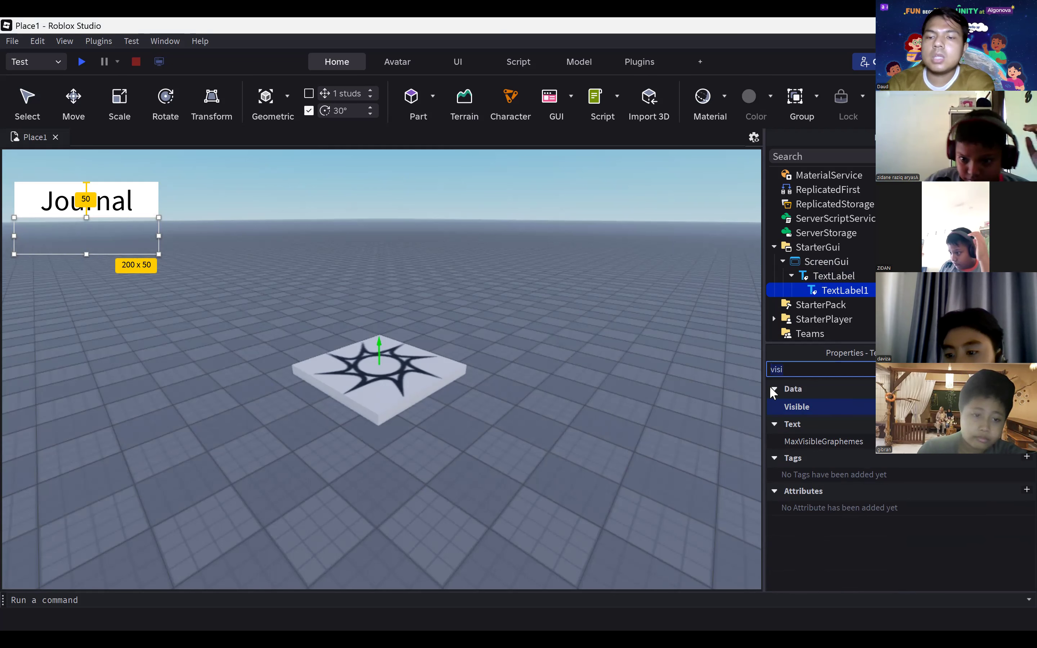
key(BackSpace)
scroll(1001, 486, down, 10)
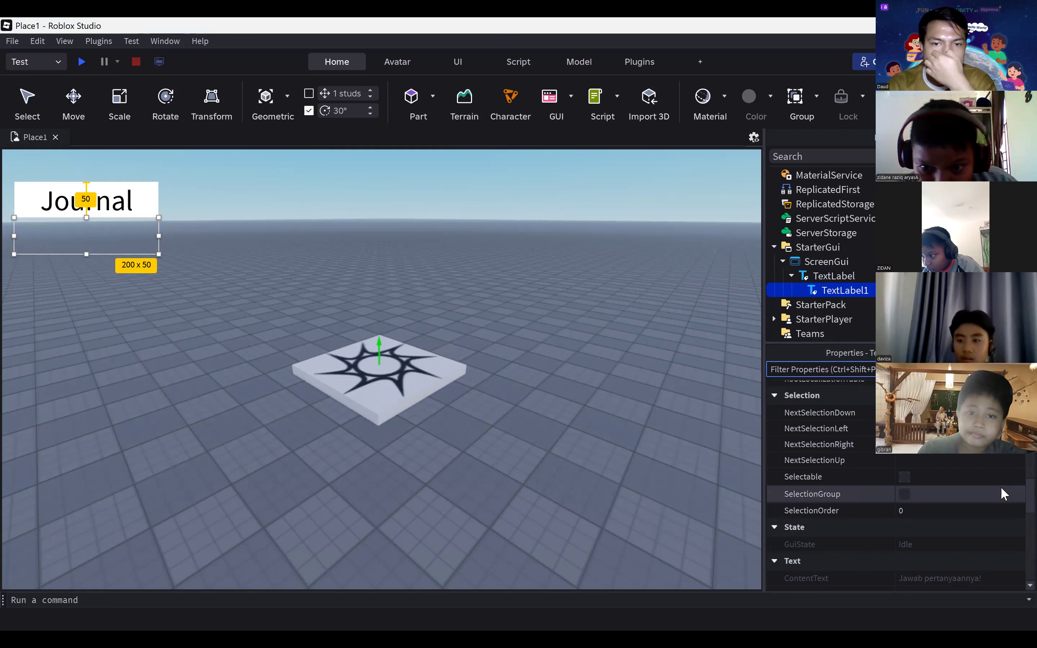
scroll(1002, 489, down, 5)
scroll(1001, 489, down, 5)
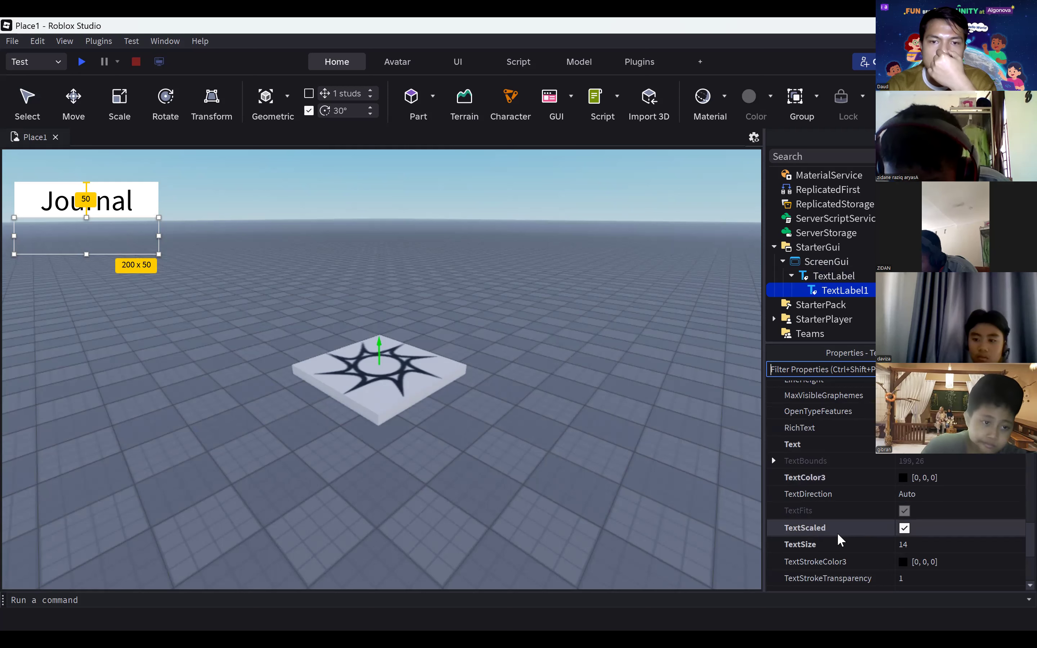
click(905, 528)
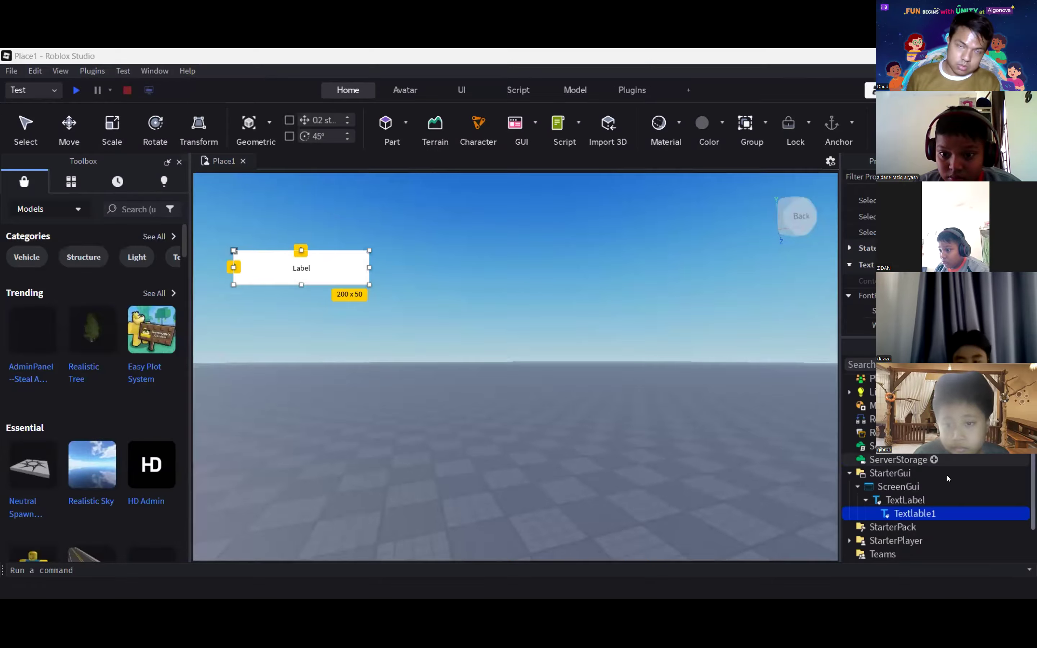
Step: Move the nested Textlable1 label directly below the "journal" label, at a vertical offset of 50
scroll(874, 475, down, 3)
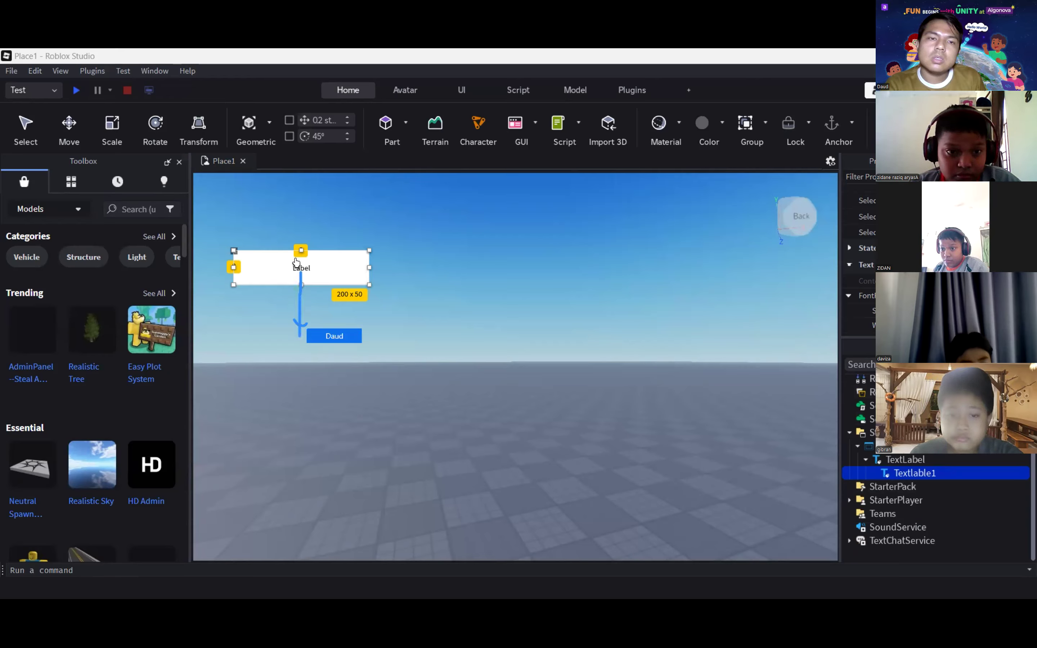
drag(295, 279, 296, 313)
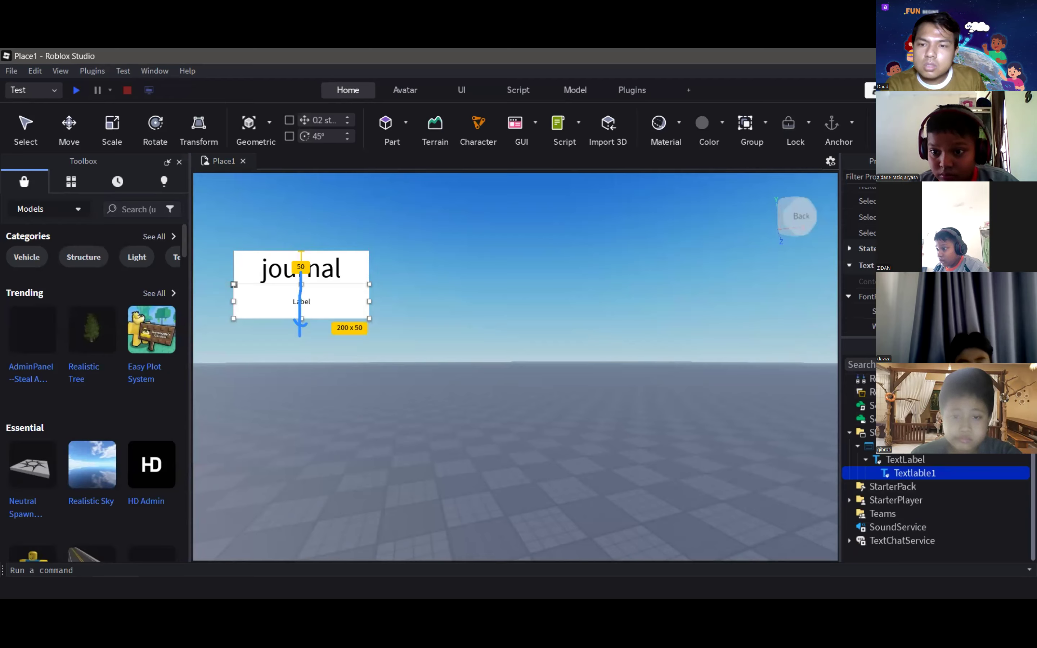
scroll(939, 267, down, 1)
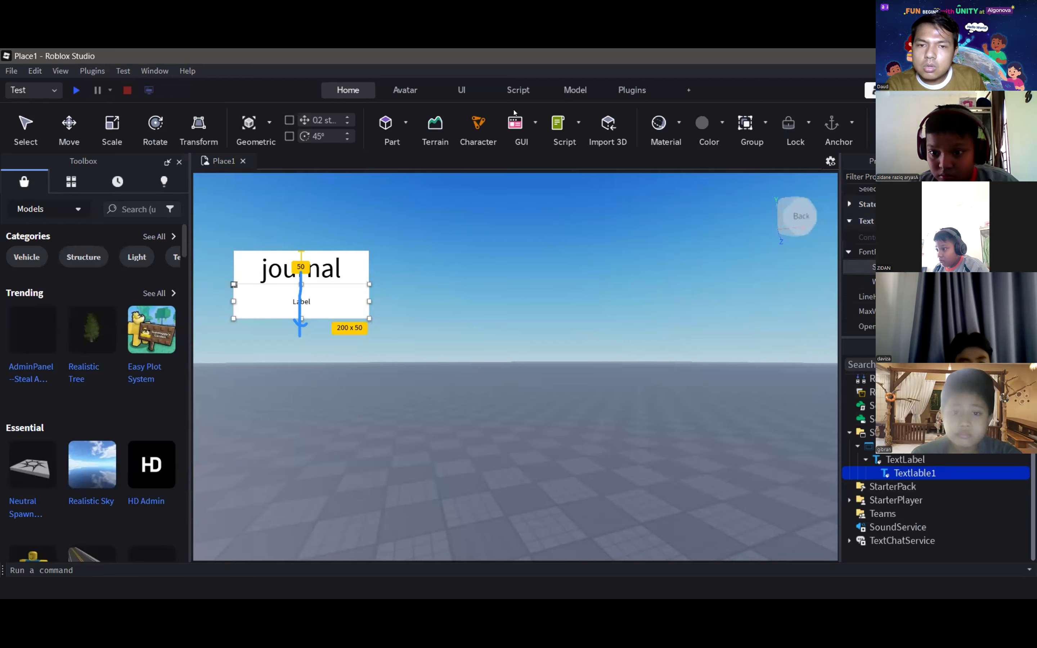
Step: Rename the nested Textlable1 label to Textlabel1 in the object hierarchy
click(908, 474)
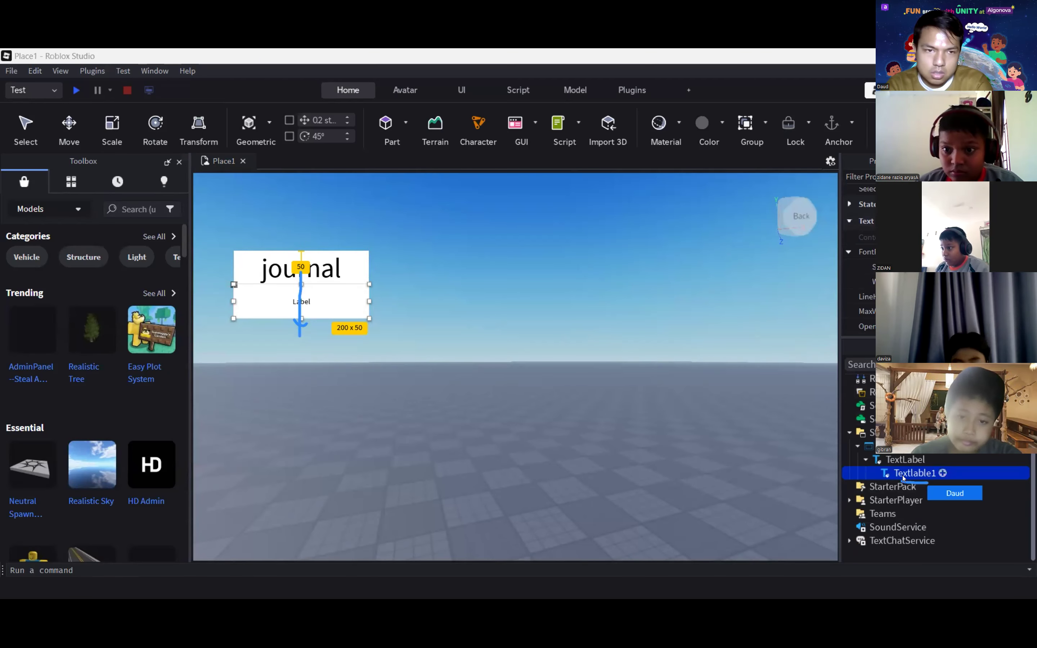
double_click(908, 473)
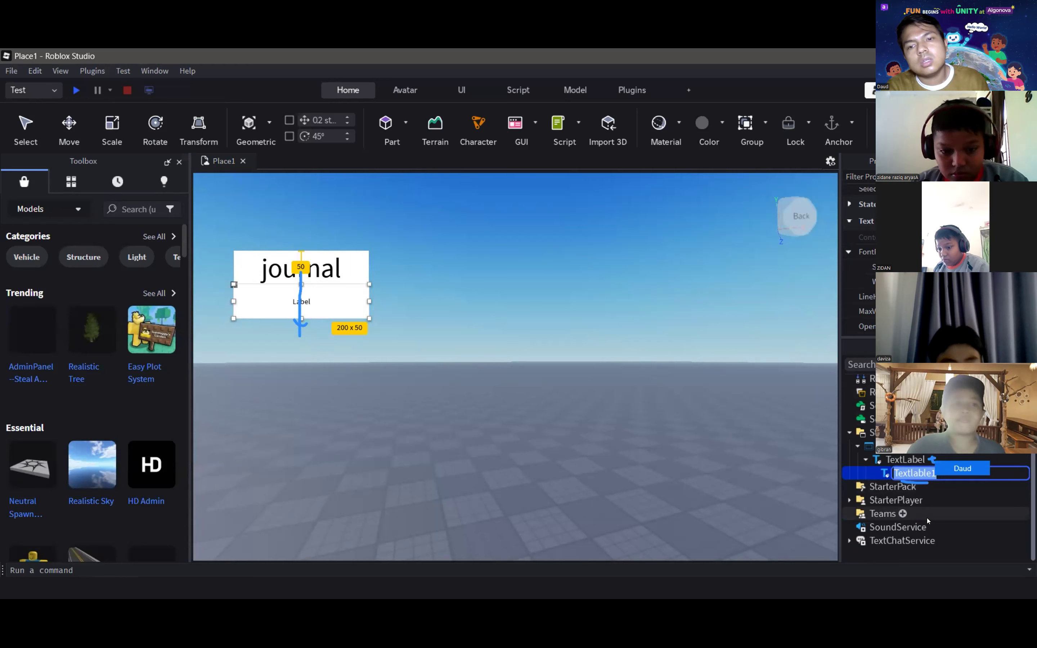
key(BackSpace)
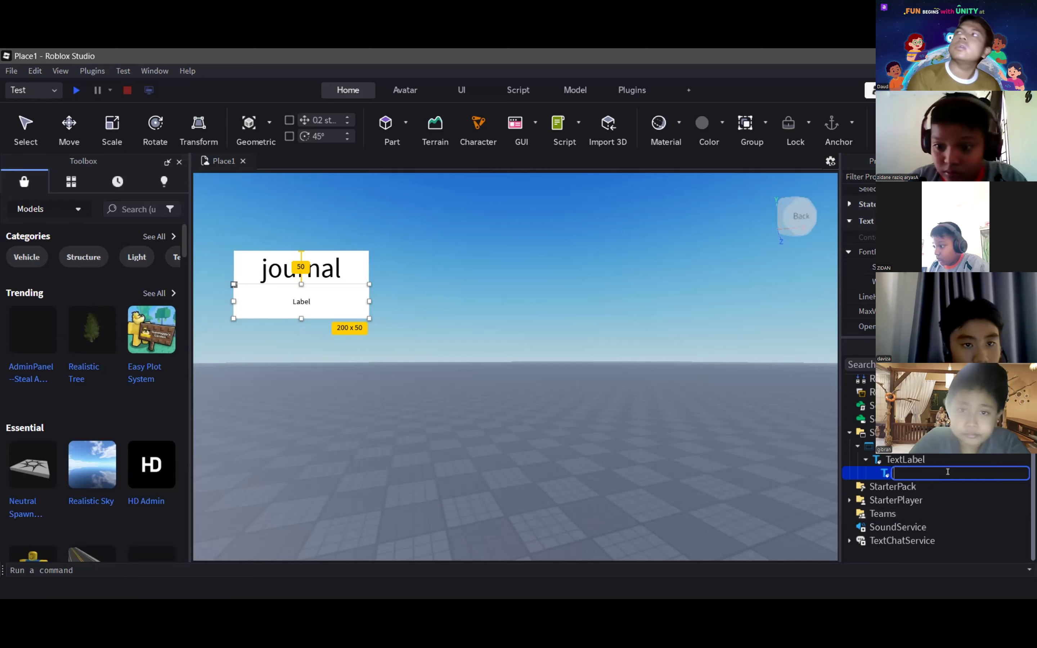
text(Te)
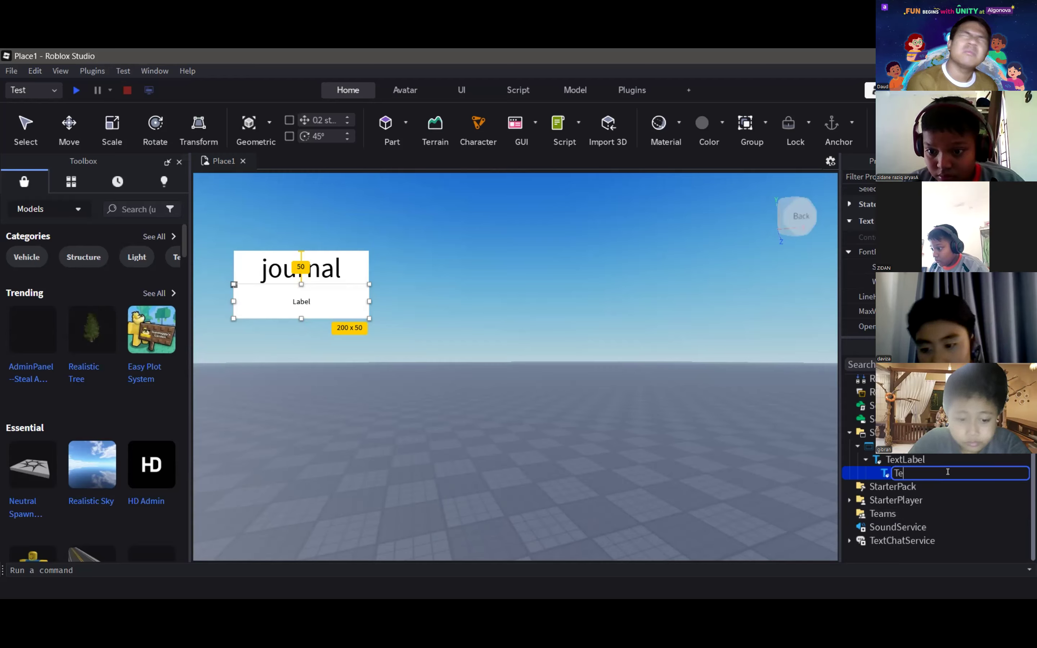
text(x)
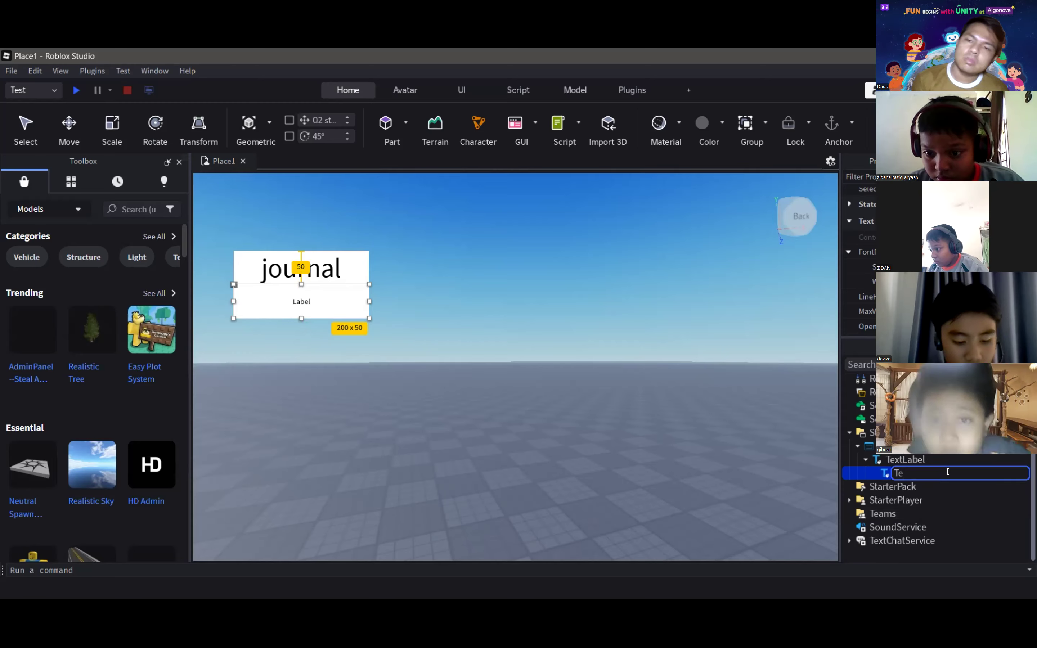
text(tlabel1)
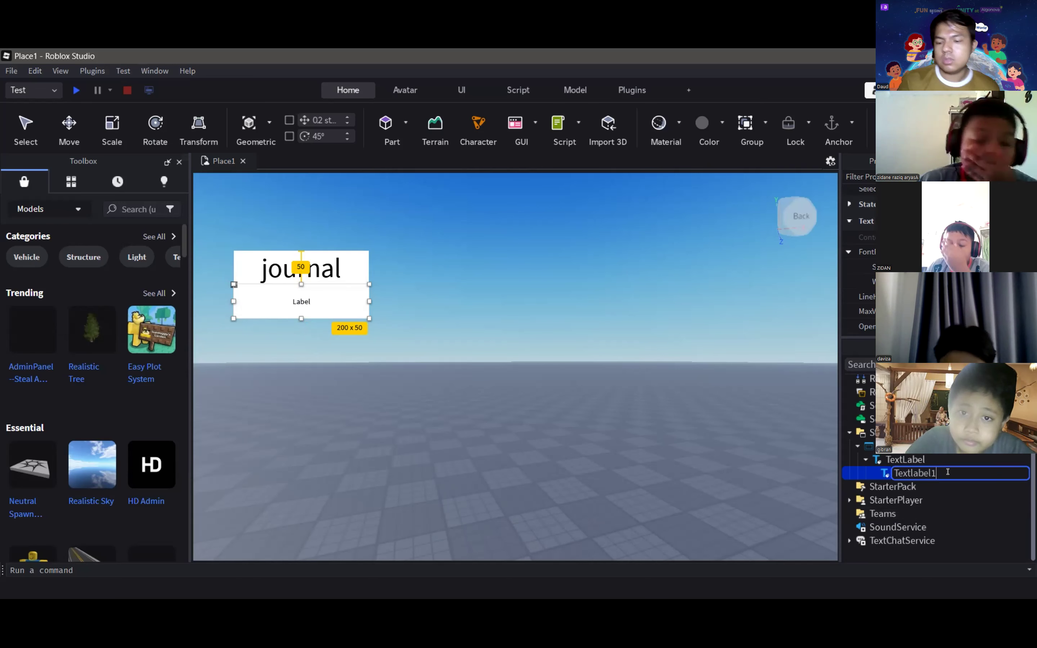
key(Return)
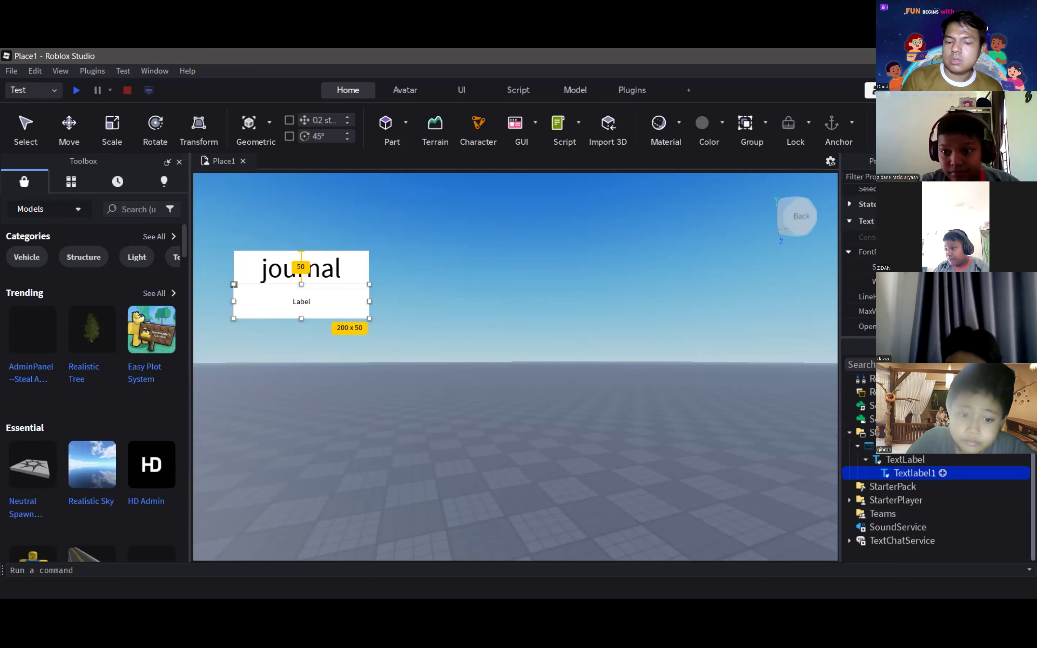
scroll(860, 257, down, 10)
scroll(859, 257, up, 10)
scroll(860, 257, up, 5)
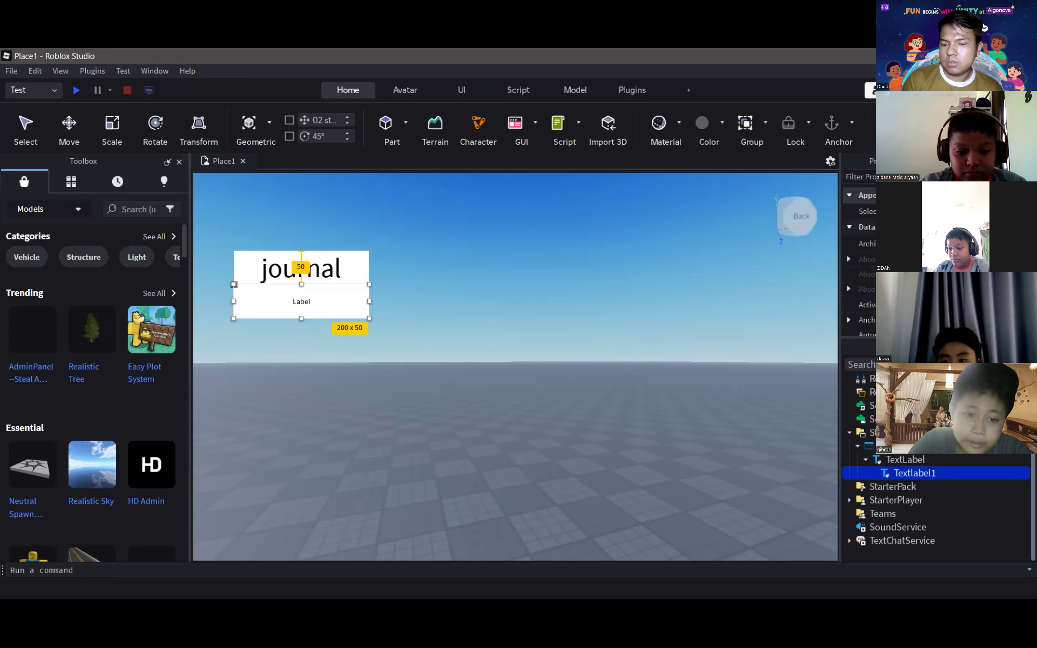
scroll(846, 320, down, 5)
scroll(846, 320, down, 3)
scroll(860, 257, down, 5)
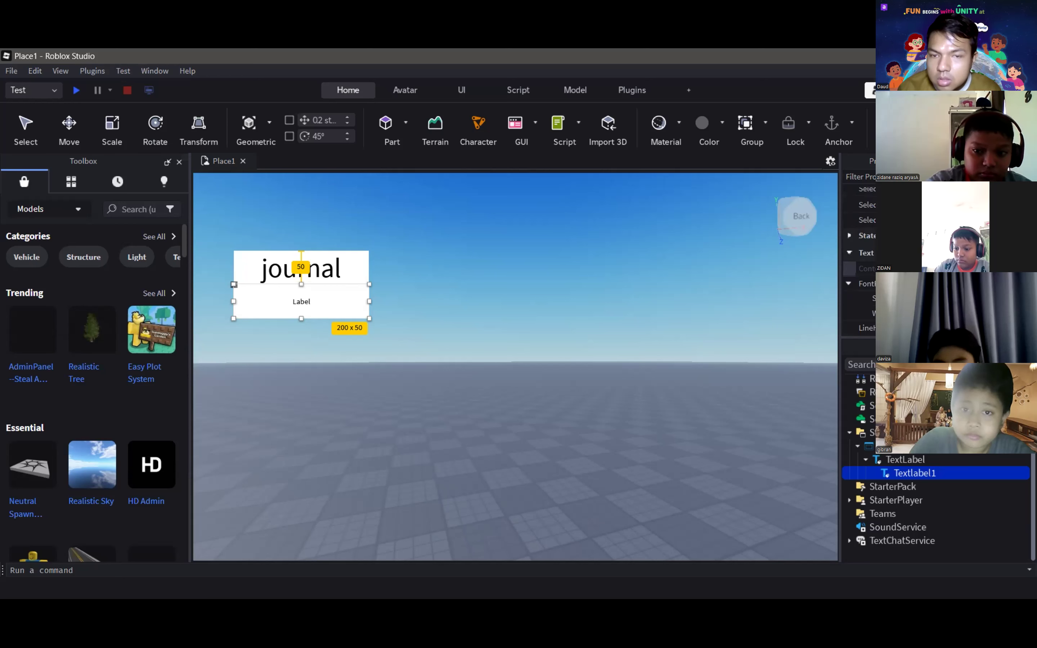
Step: Capitalize the second "L" in the nested label's name so it reads TextLabel1
mouse_move(945, 475)
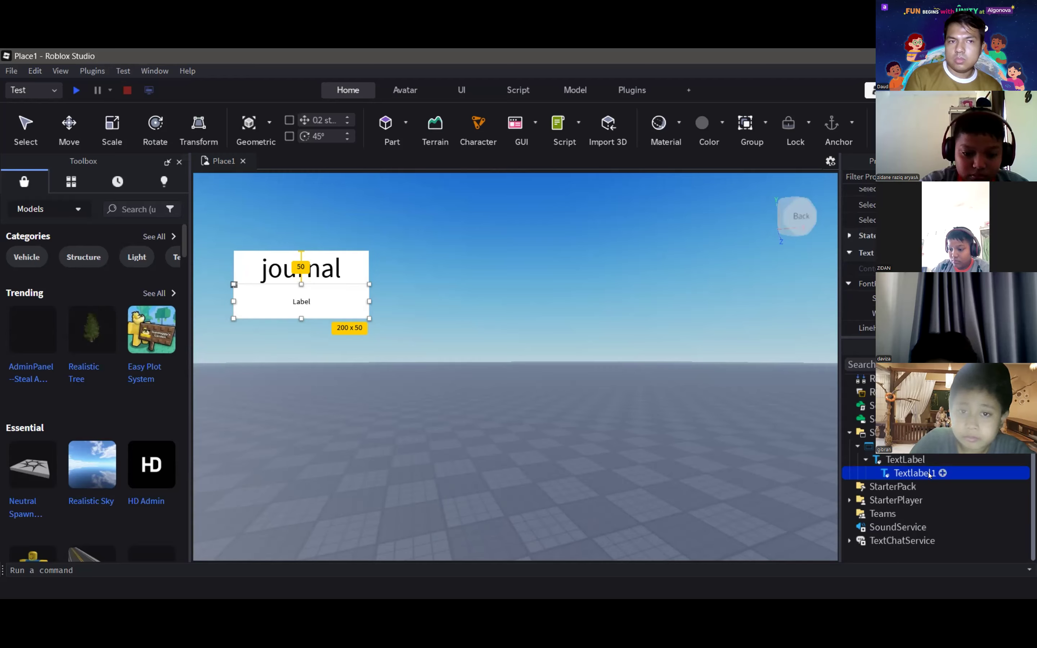
double_click(929, 473)
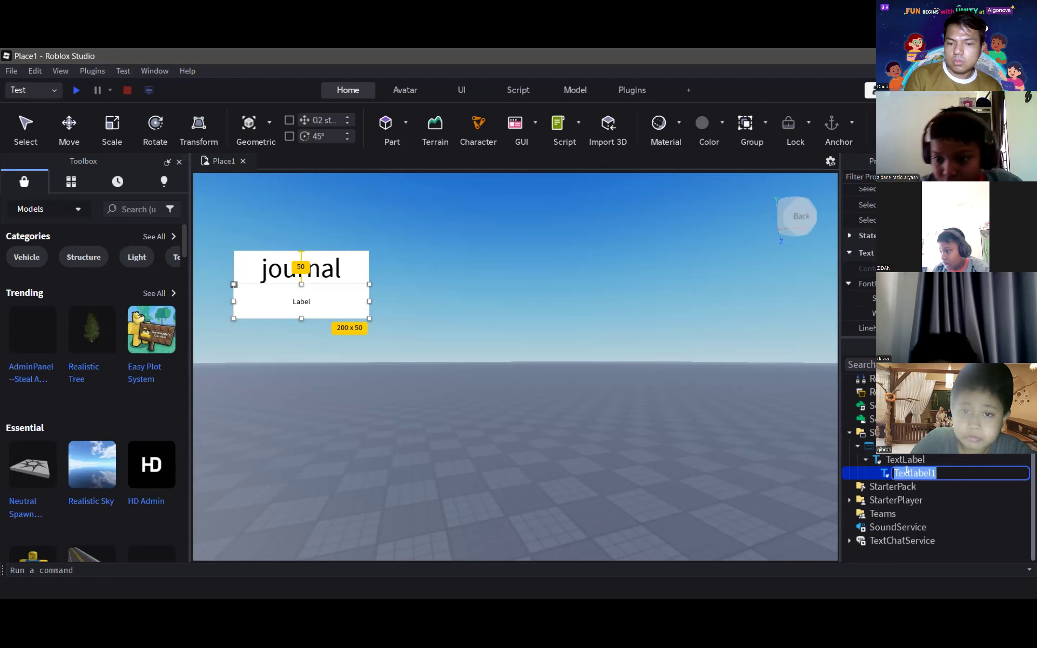
click(911, 472)
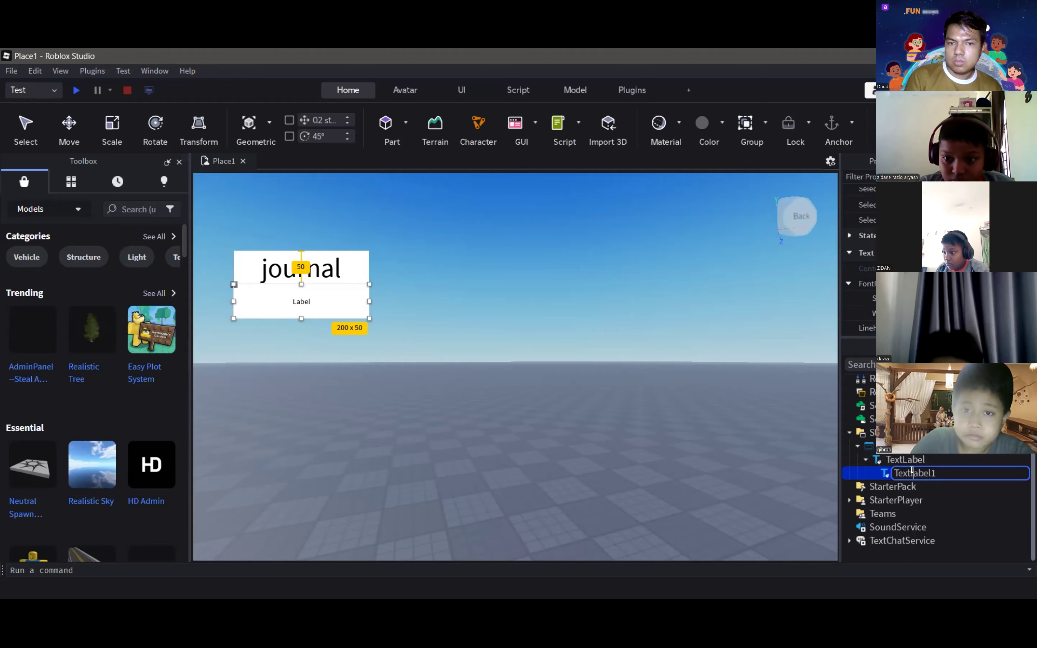
key(BackSpace)
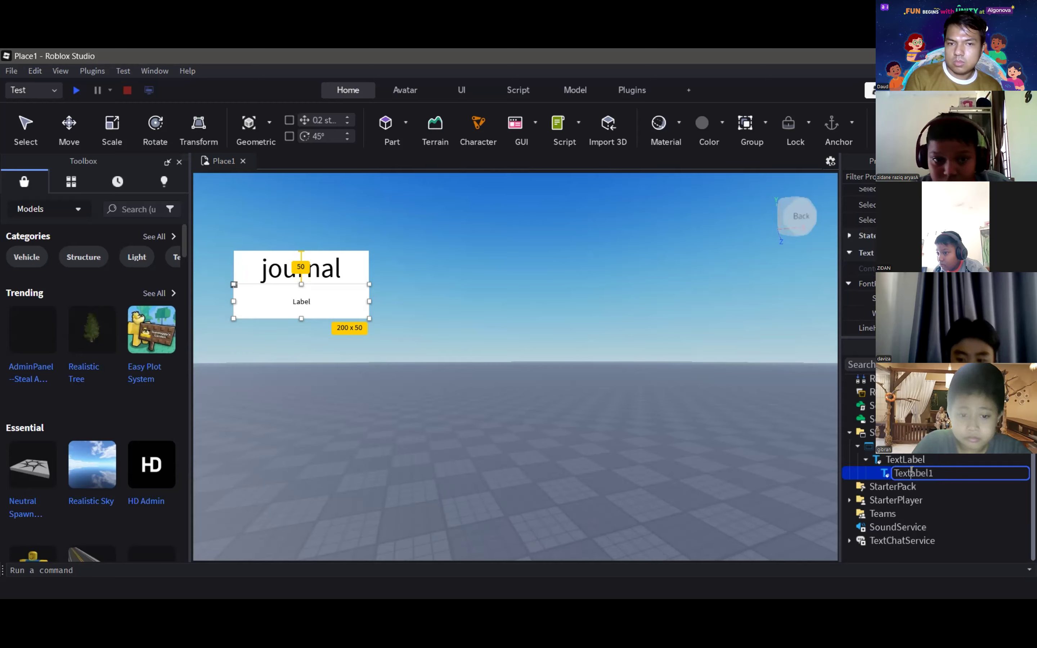
text(L)
key(Return)
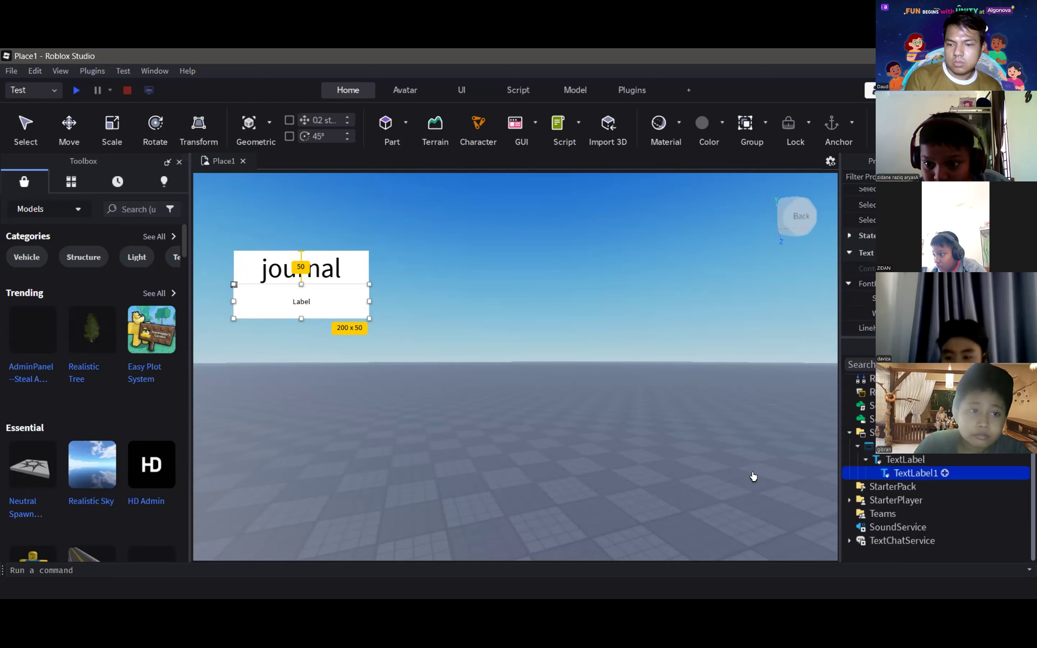
Step: Set TextLabel1's text to "jawab pertanyaan nya"
scroll(939, 297, up, 1)
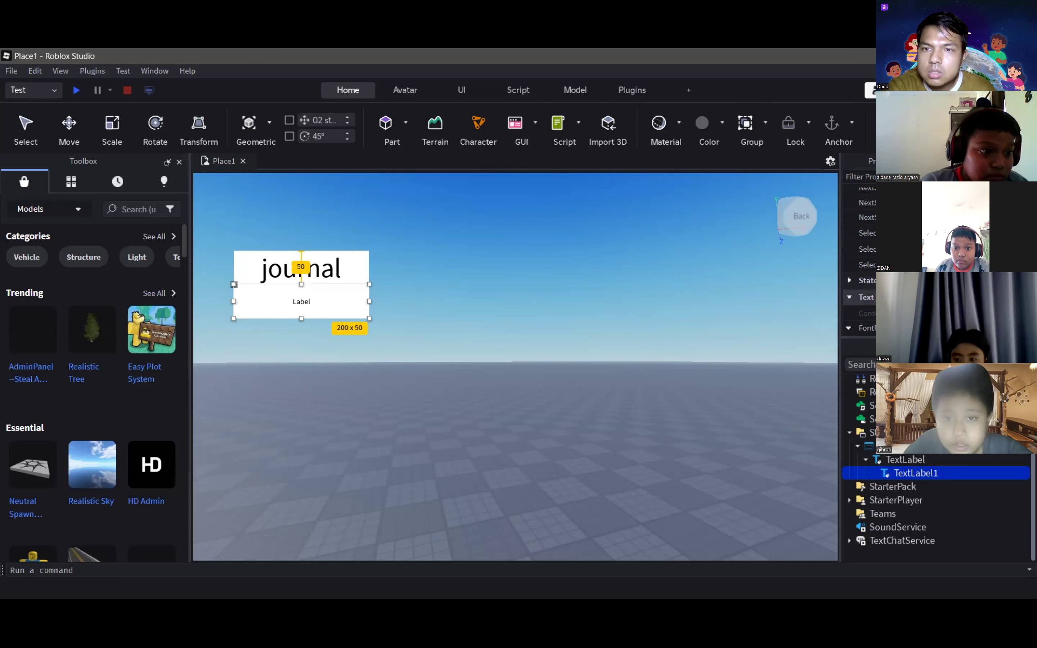
scroll(865, 266, down, 3)
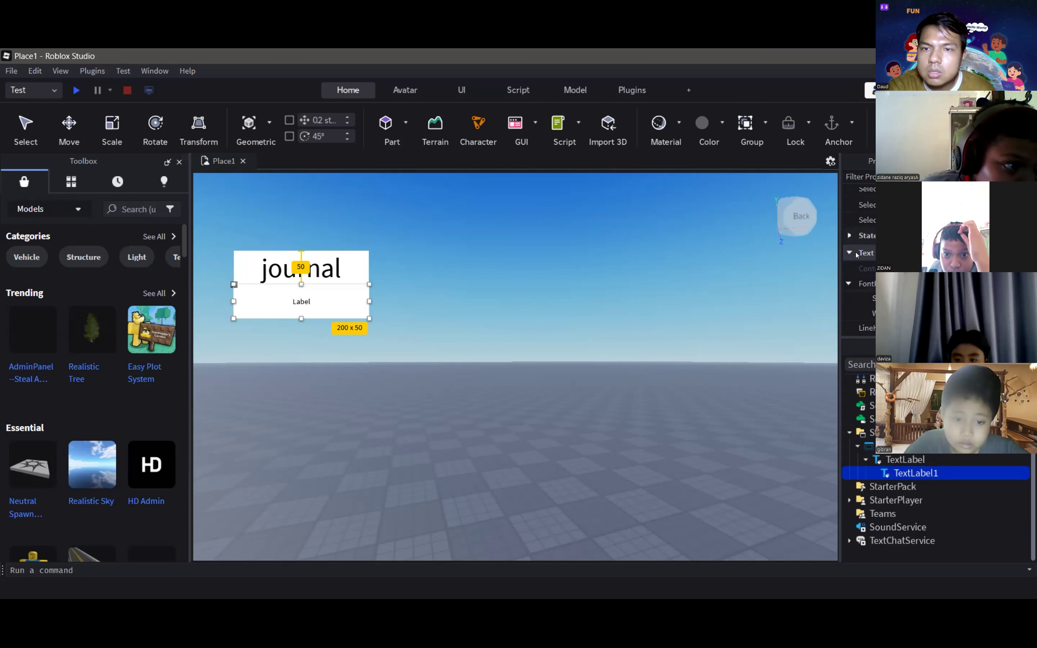
click(876, 259)
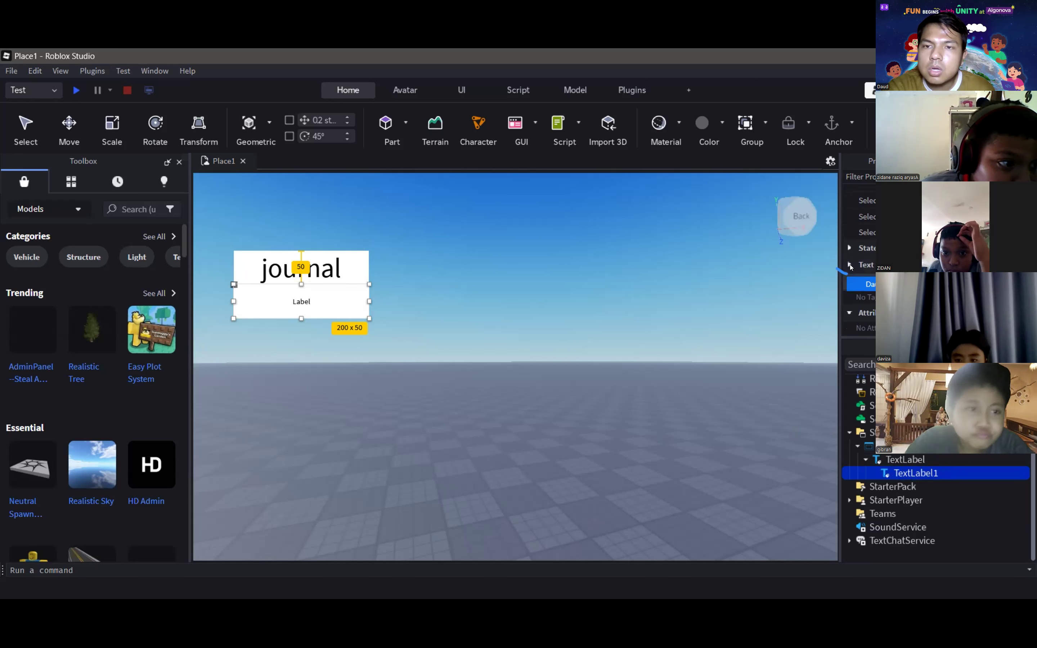
click(850, 265)
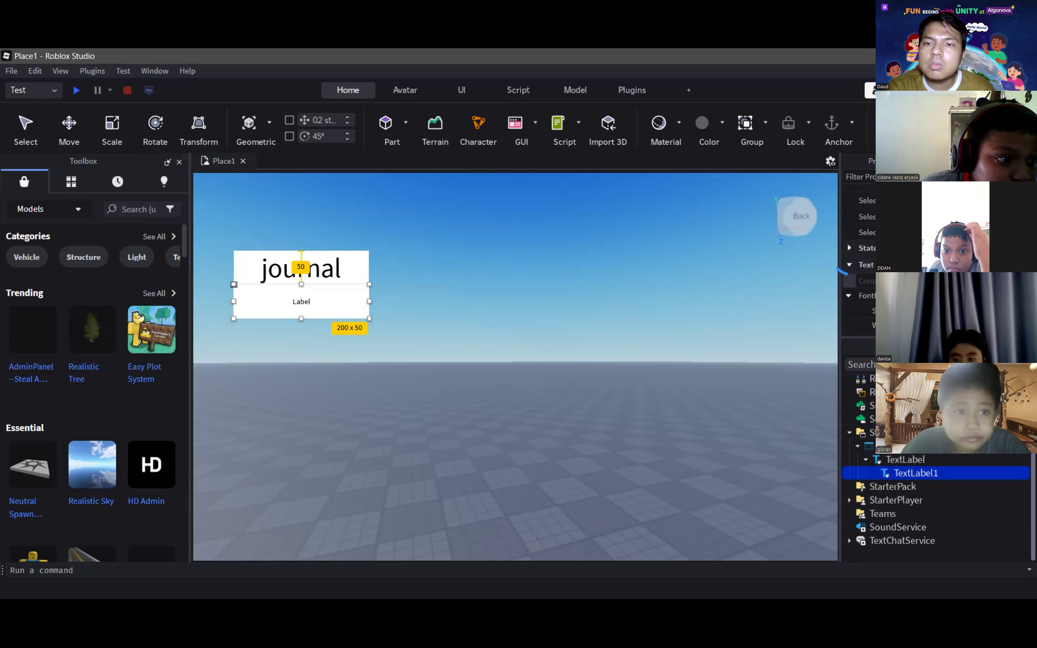
scroll(859, 257, down, 3)
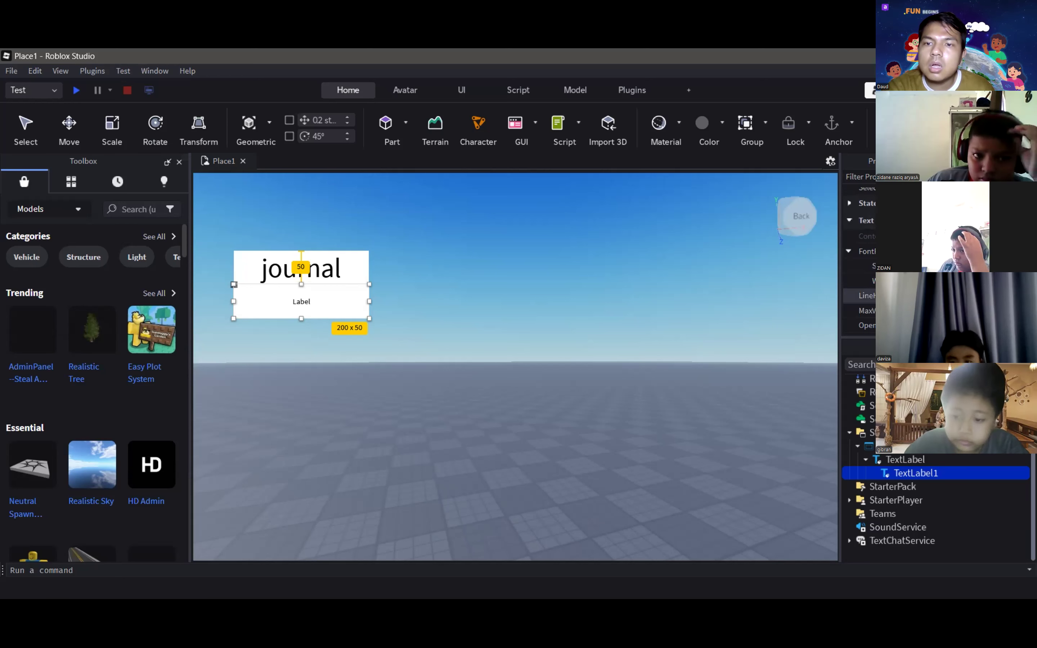
scroll(860, 266, down, 5)
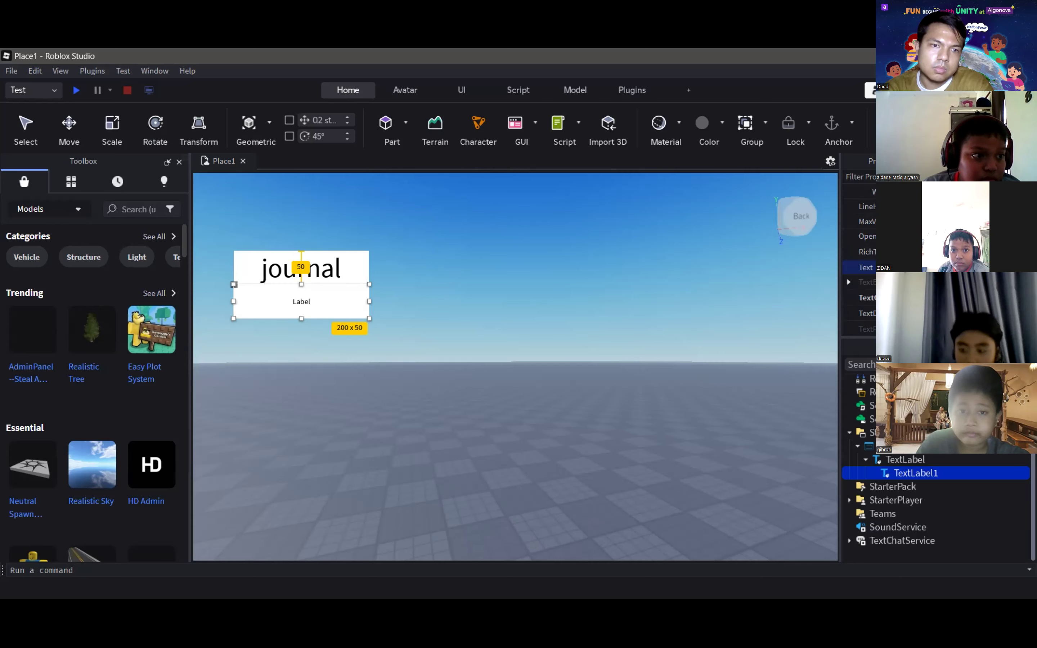
key(Return)
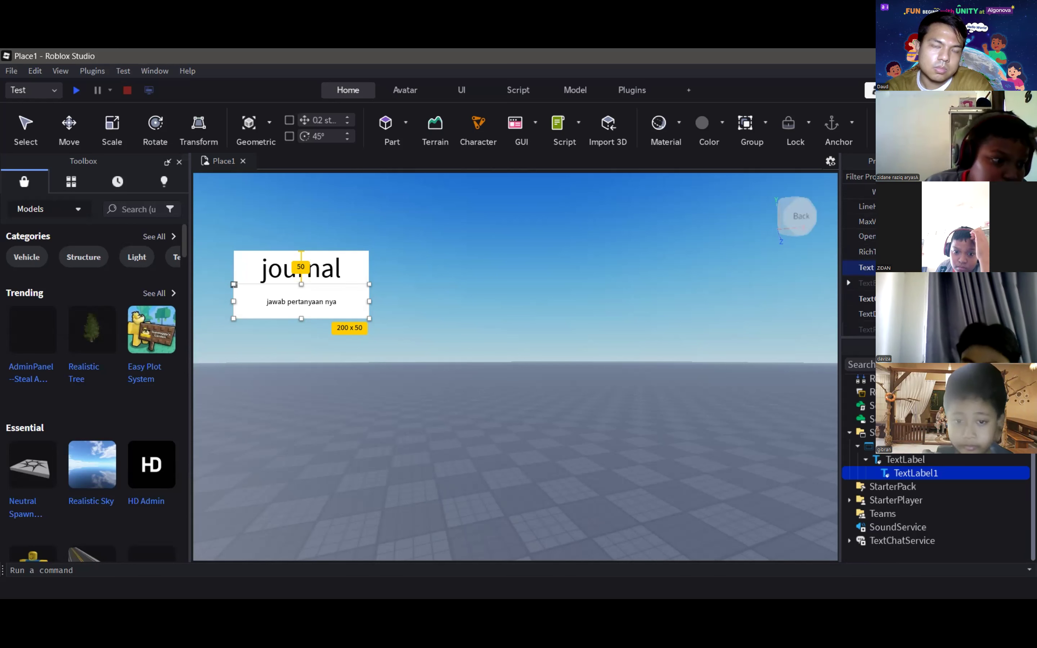
Step: Enable TextScaled on TextLabel1 so its text fills the label
scroll(859, 258, down, 4)
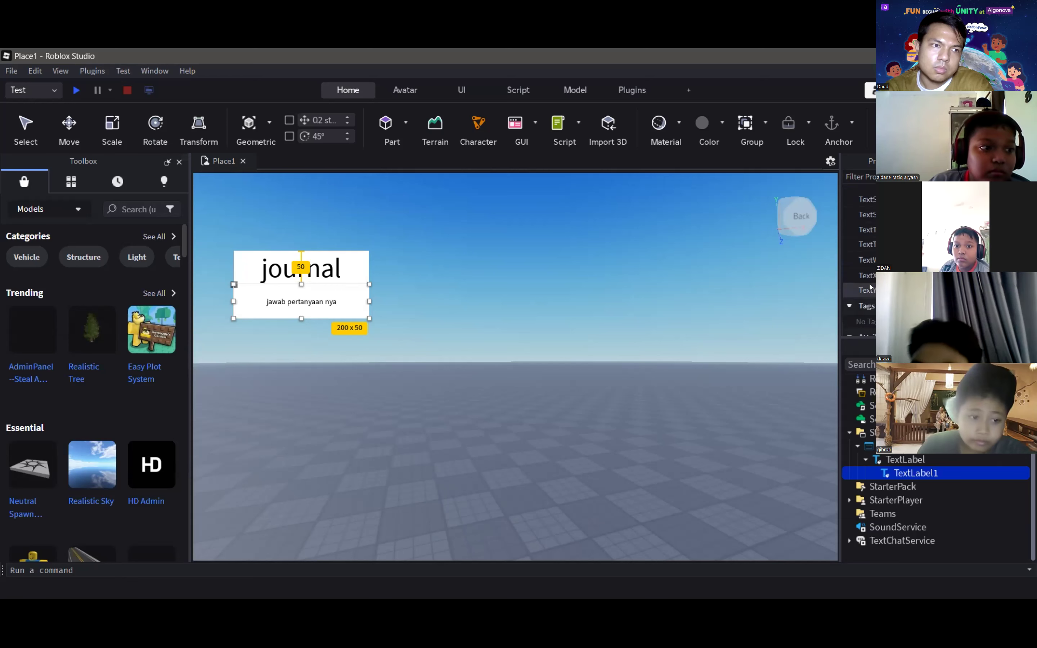
scroll(862, 279, up, 8)
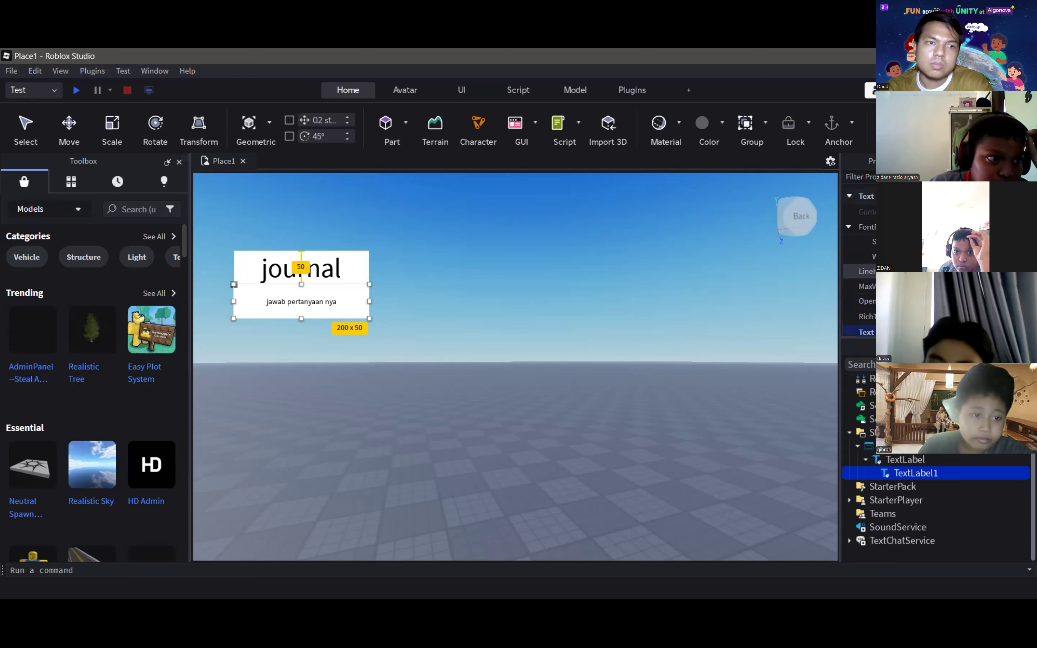
scroll(859, 266, up, 4)
scroll(862, 265, down, 5)
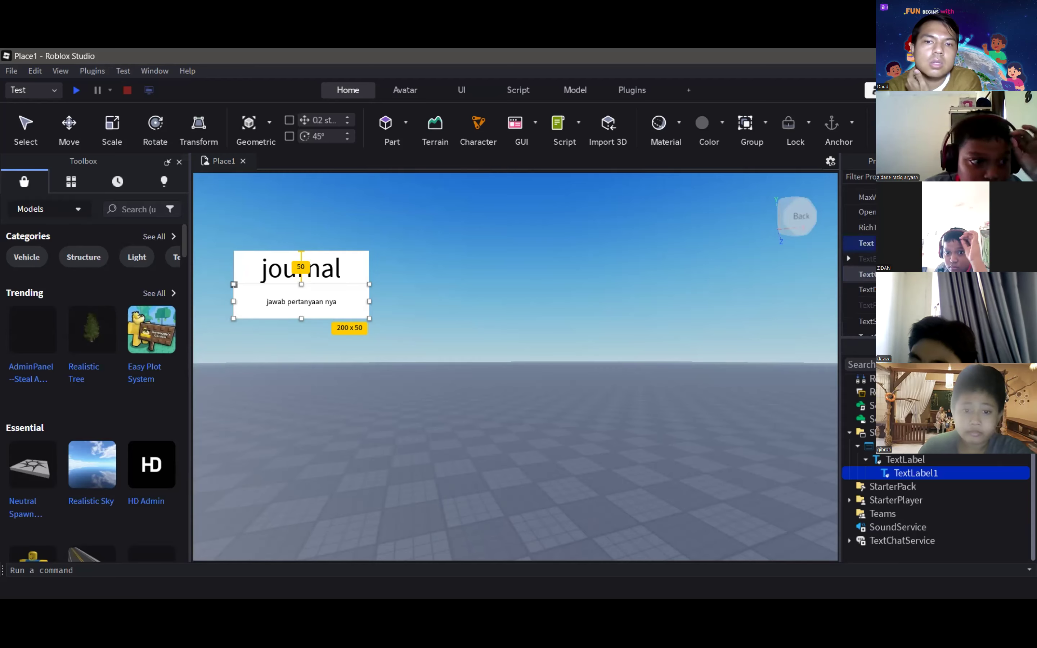
scroll(861, 266, down, 3)
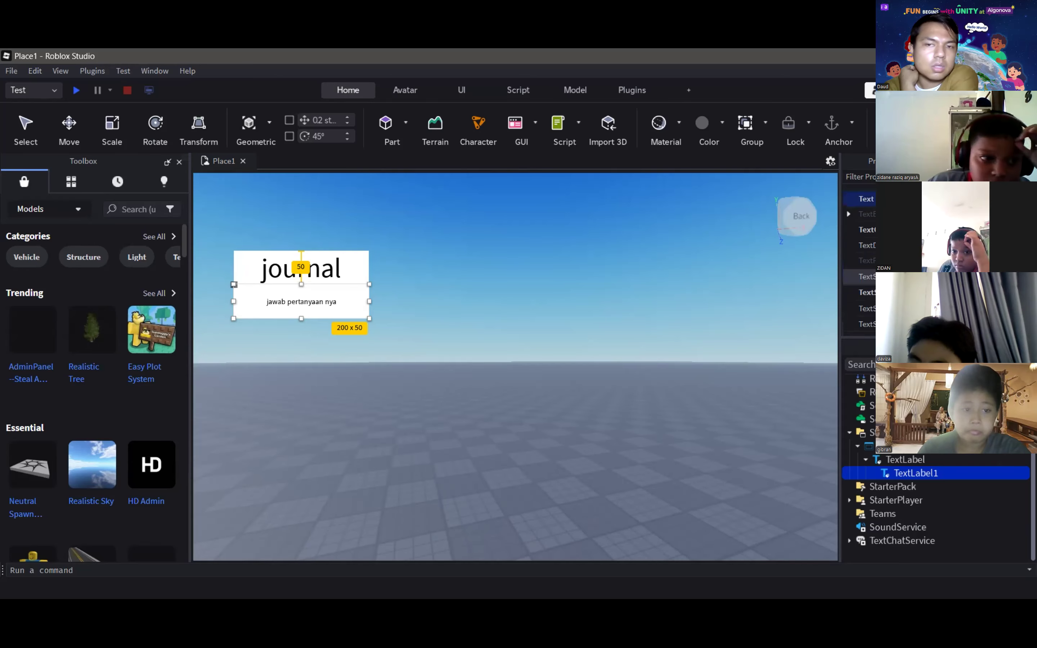
click(866, 277)
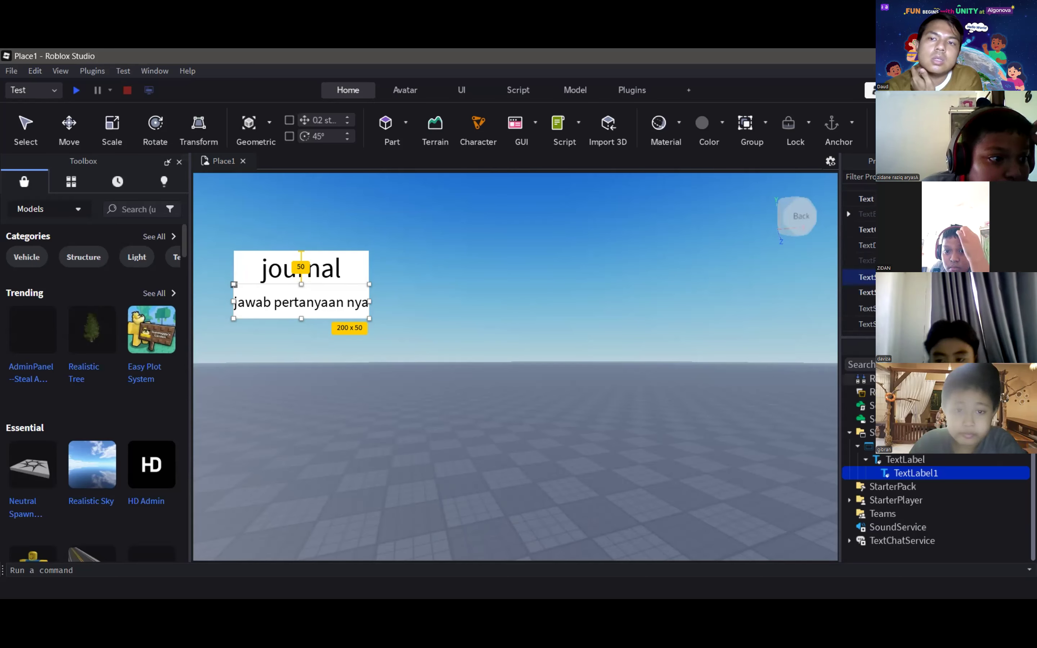
Step: Activate the property filter for TextLabel1
scroll(859, 266, up, 5)
scroll(860, 257, up, 3)
click(864, 175)
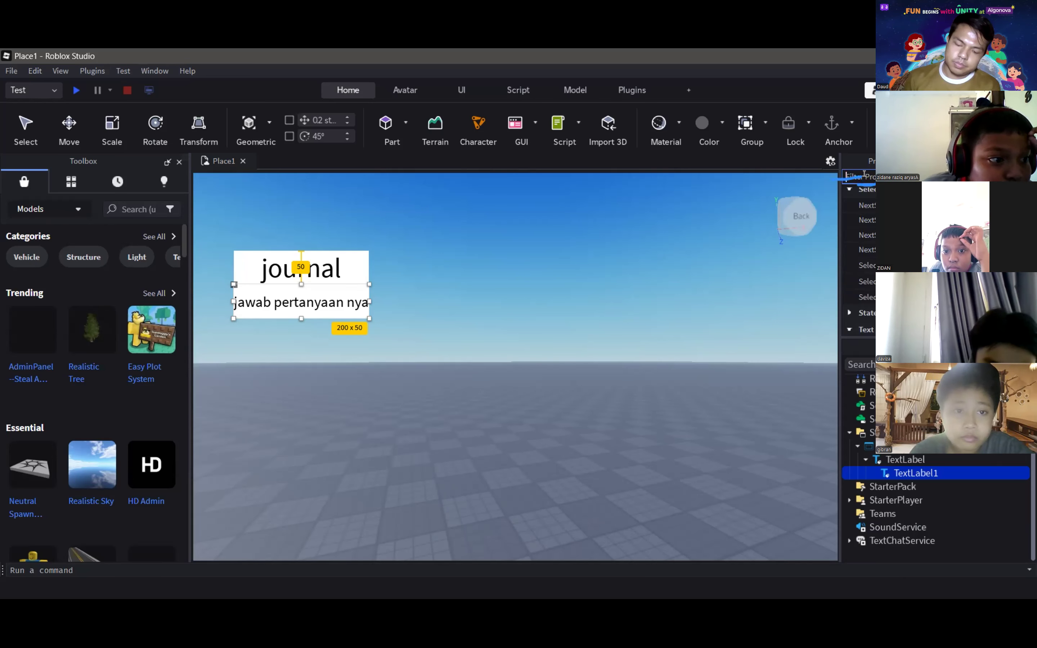
text(f)
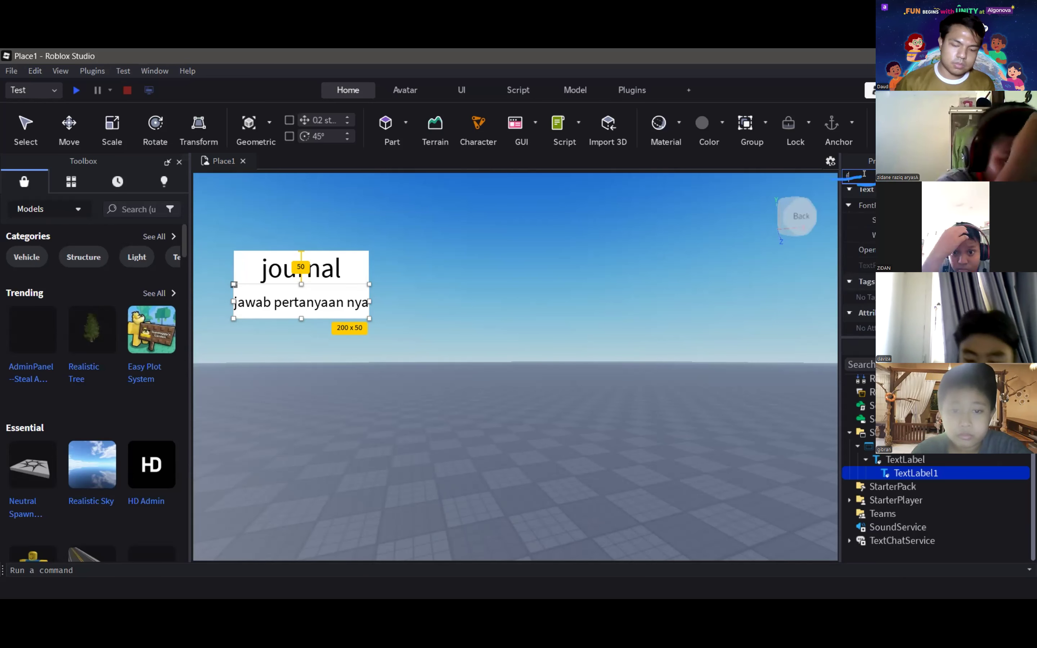
text(il)
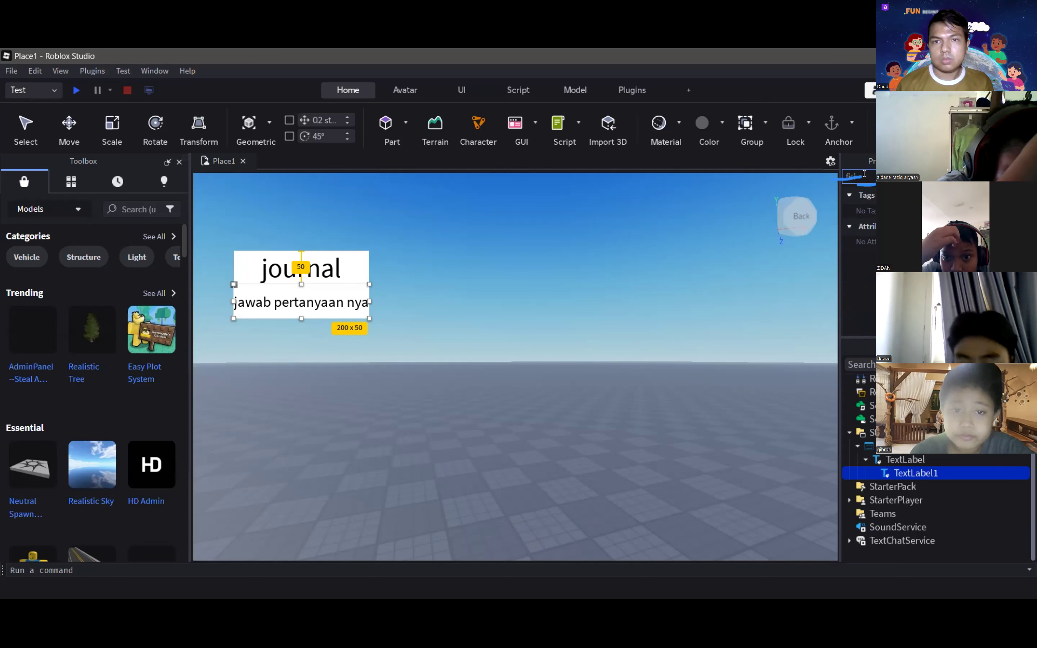
key(BackSpace)
key(BackSpace)
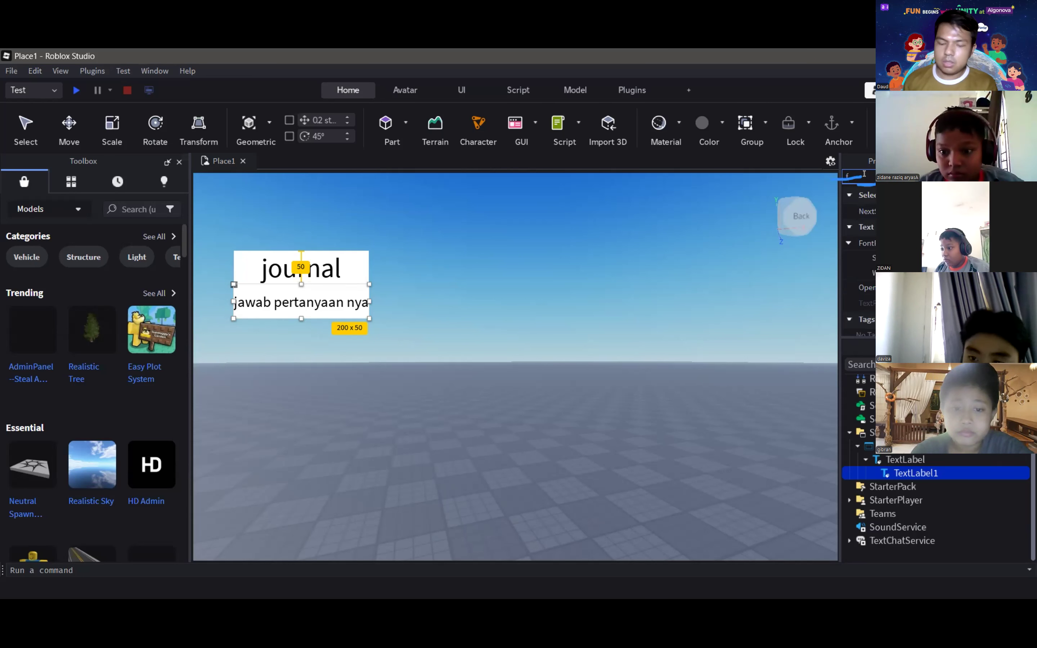
text(u)
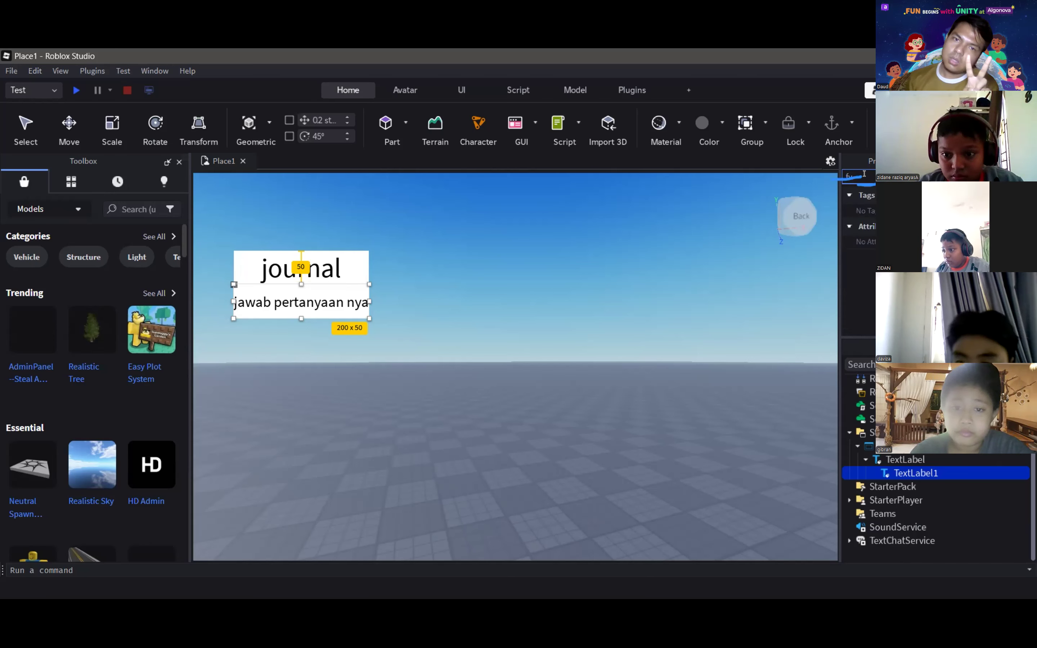
key(BackSpace)
key(BackSpace)
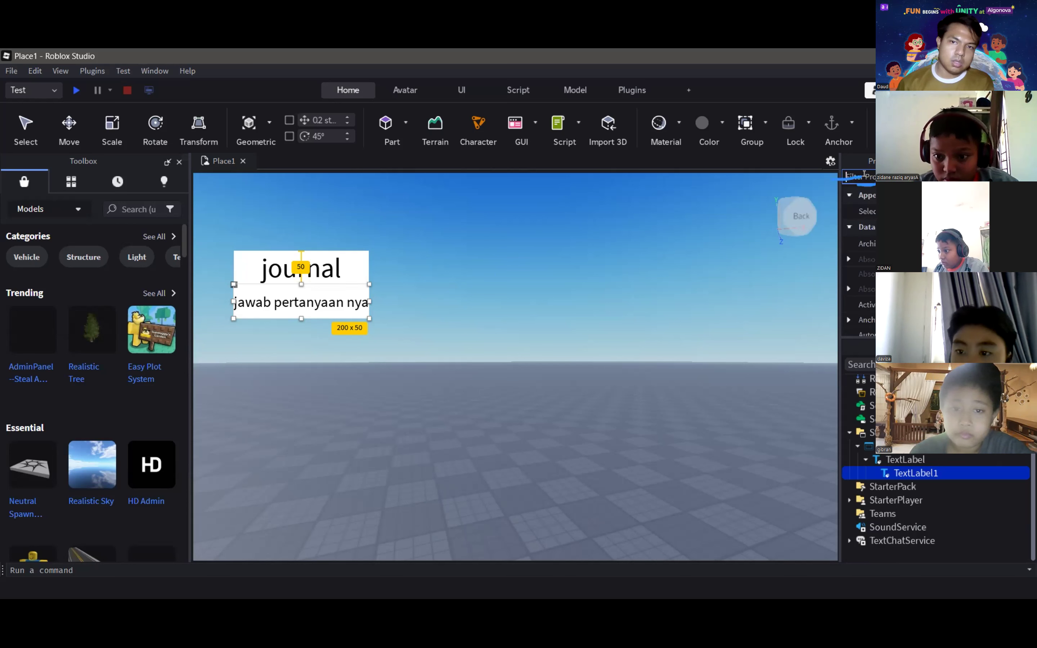
Step: Filter TextLabel1's properties for "v" and turn off Visible
text(v)
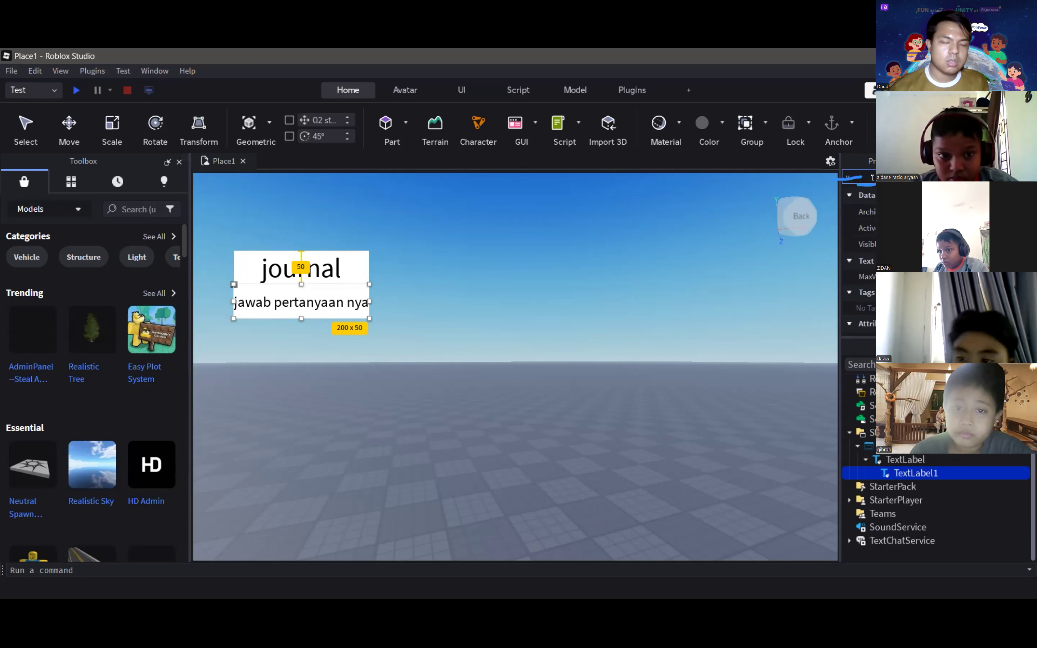
click(945, 245)
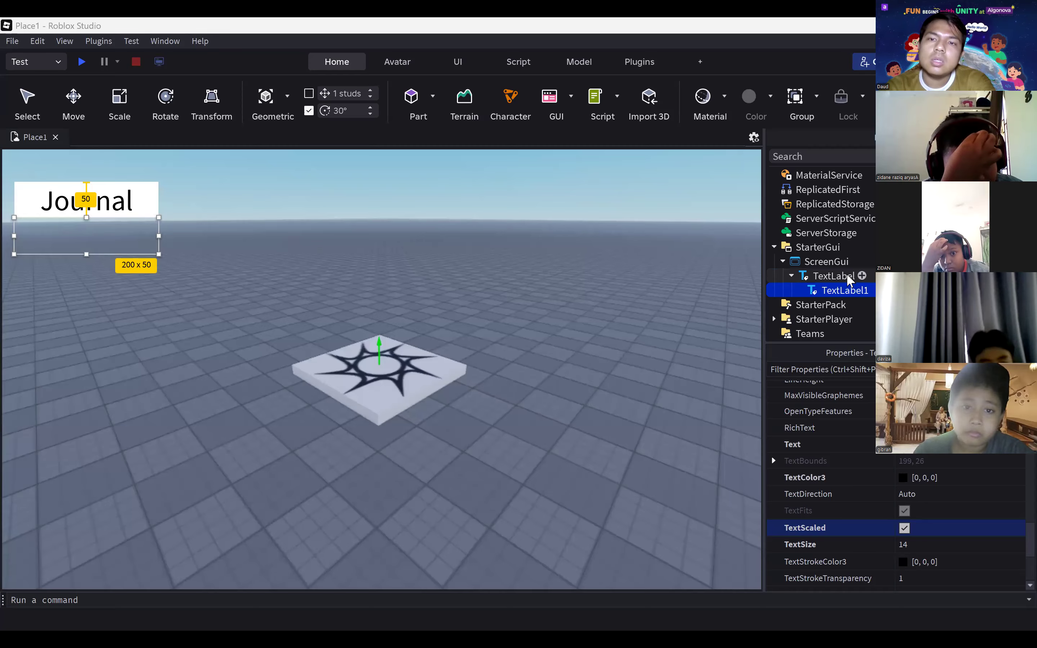
Step: Add a Script to TextLabel whose plus() function shows TextLabel1 for 5 seconds and hides it again, connected to the label's MouseEnter event
click(834, 276)
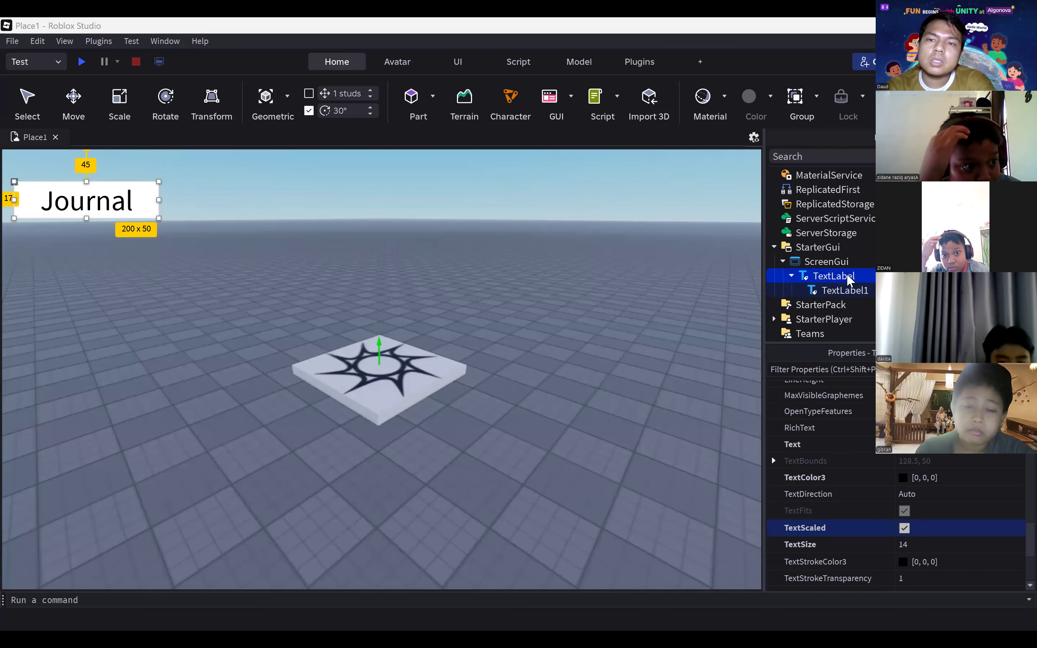
click(862, 277)
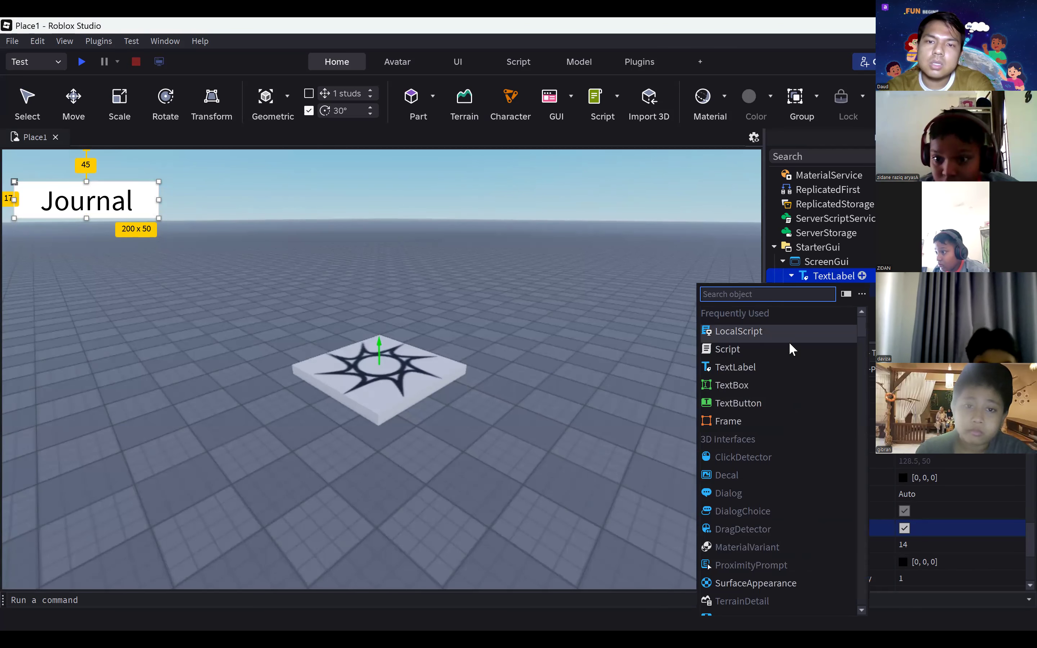
click(791, 349)
text(journal = script.Parent function plus() 	journal.TextLabel1.Visible = true 	wait(5) 	journal.TextLabel1.Visible = false end journal.MouseEnter:Connect(plus))
key(ctrl+a)
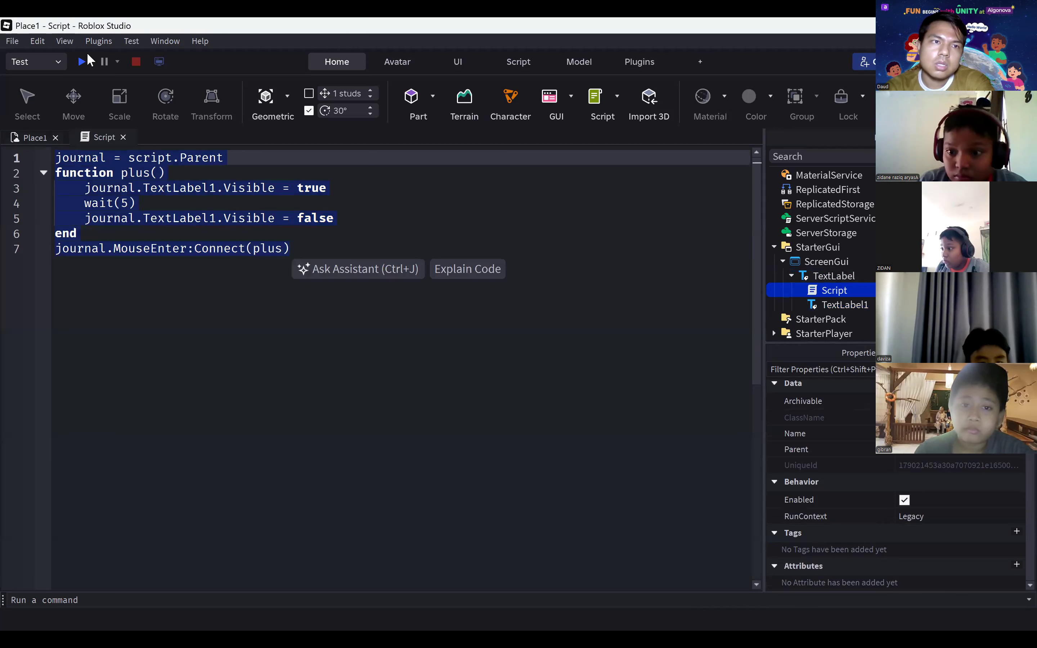
Step: Playtest the Journal label's pointer-triggered prompt while walking the character around, and end the test
click(84, 60)
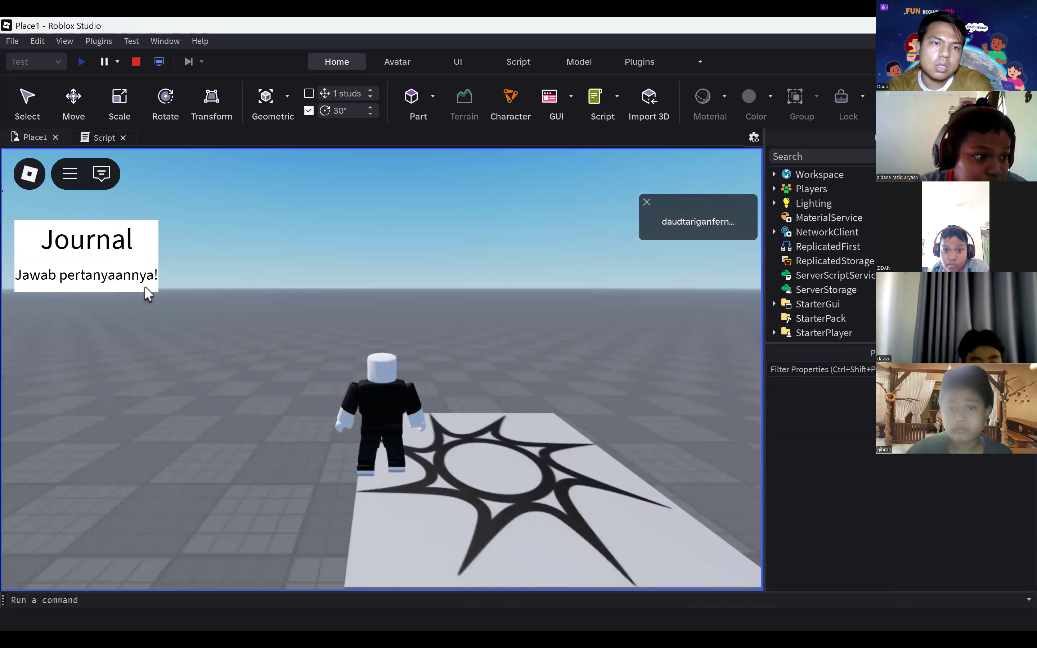
key(w)
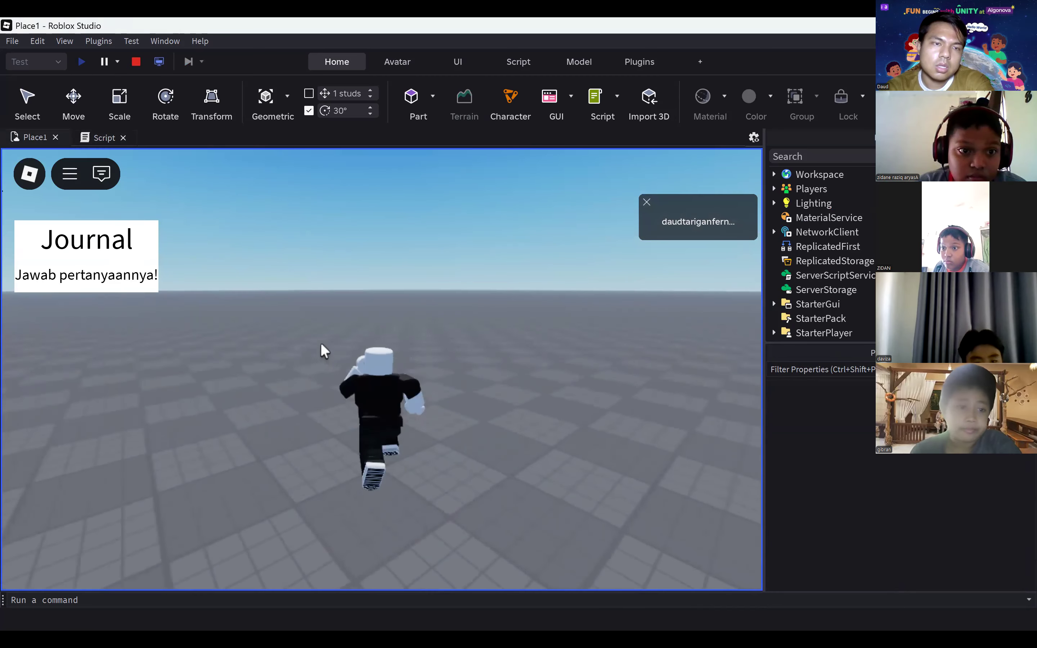
key(a)
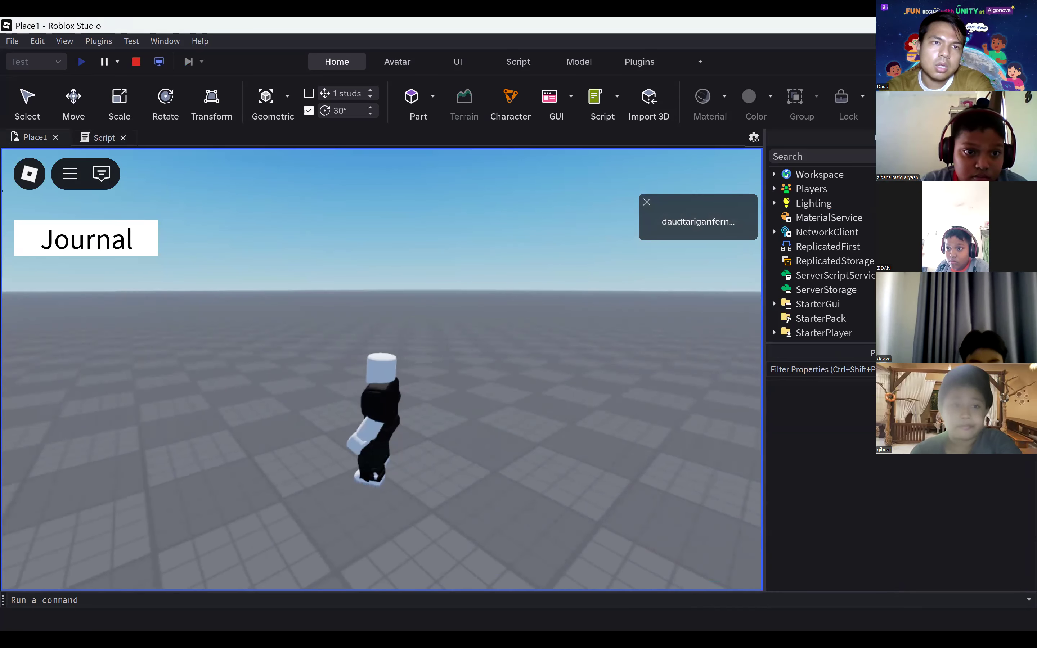
click(136, 62)
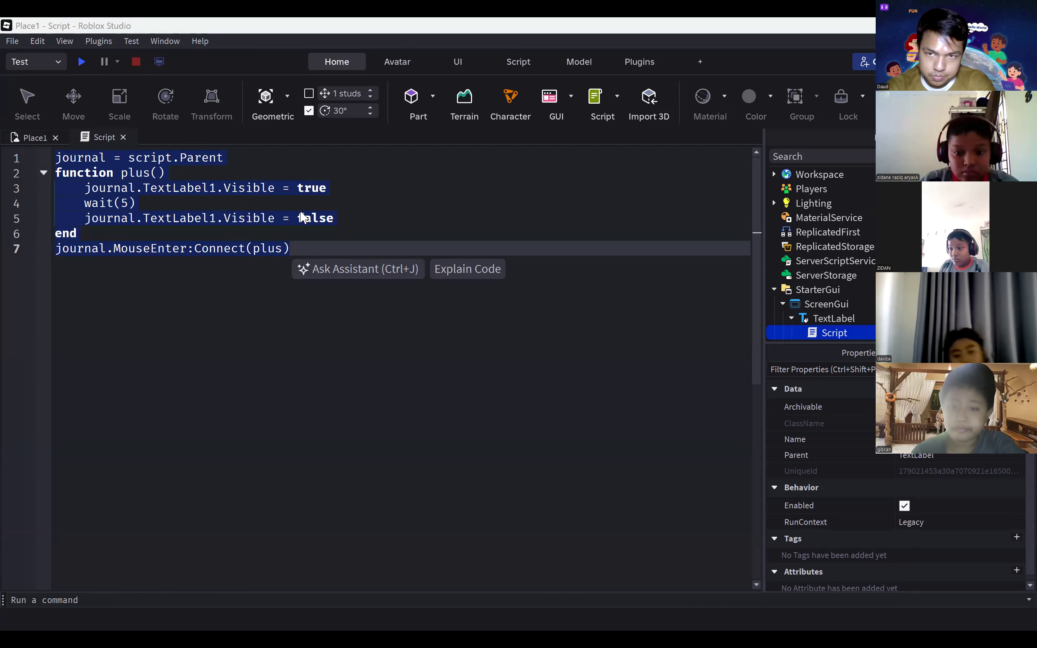
scroll(855, 306, down, 1)
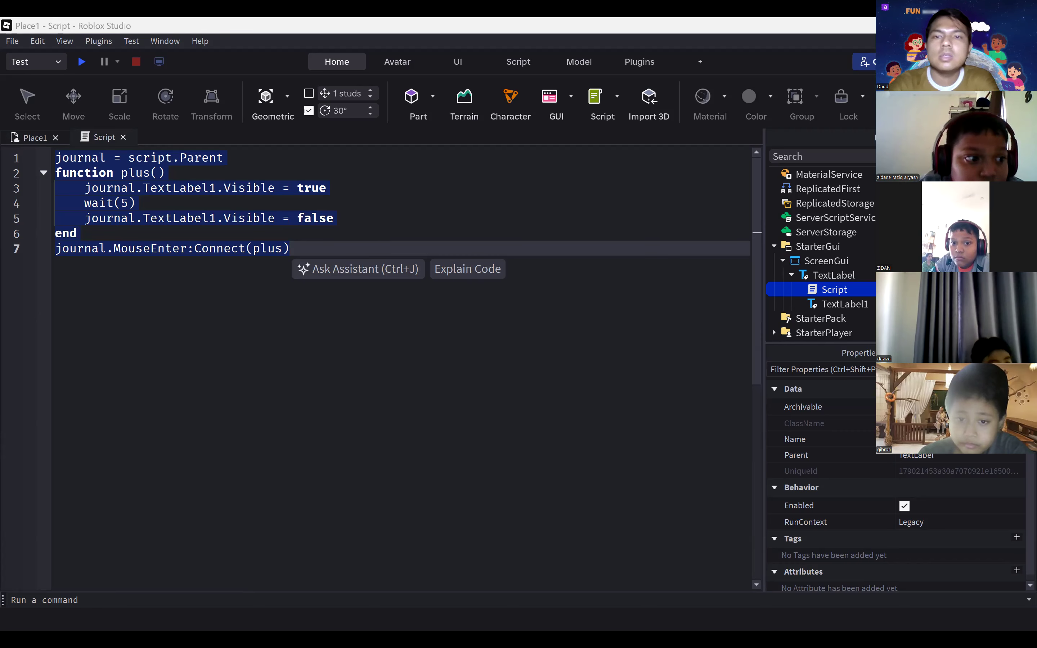
Step: Return to the Place1 scene, insert a block part and move it to a free area of the baseplate
click(22, 140)
right_drag(462, 331, 464, 334)
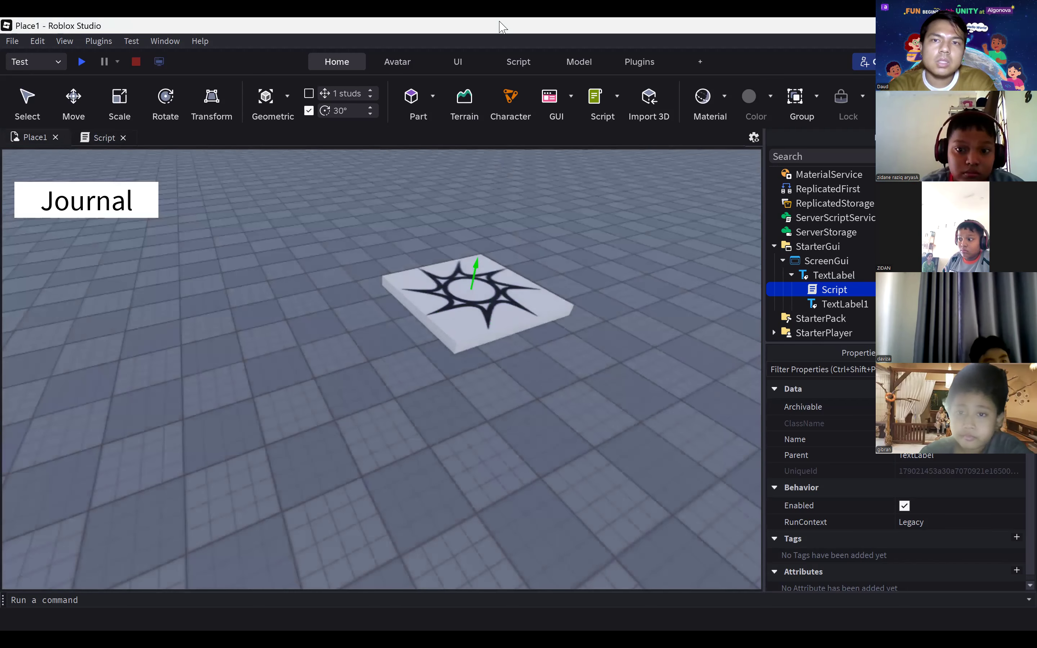
click(419, 99)
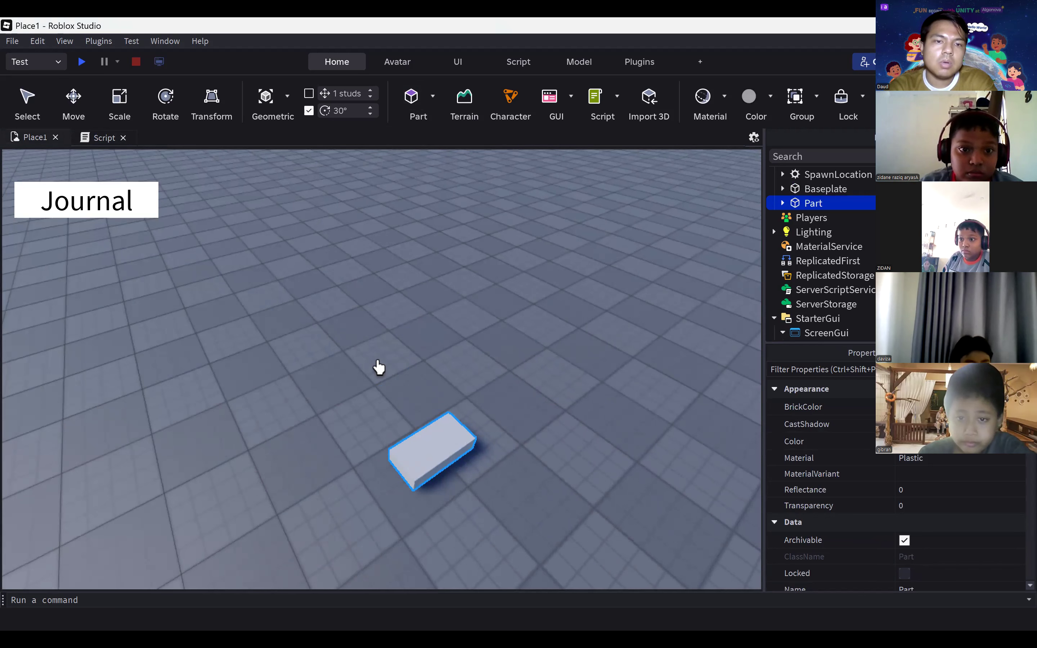
right_click(442, 328)
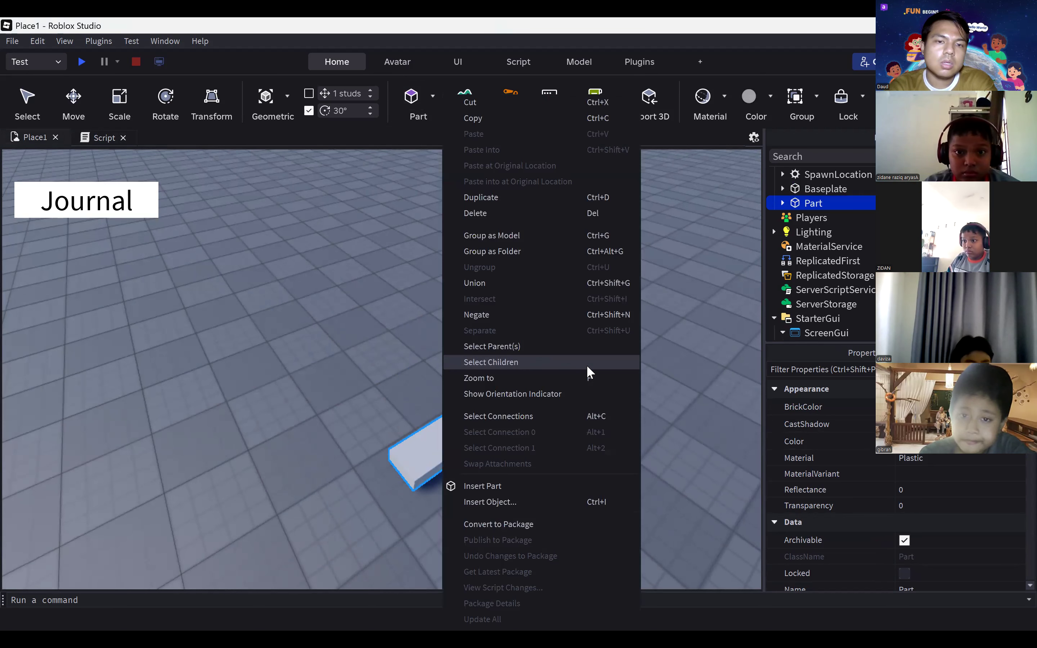
click(388, 348)
click(78, 94)
drag(444, 439, 389, 382)
drag(389, 305, 276, 218)
Step: Scale the part into a thin, upright rectangular panel raised above the baseplate
click(120, 99)
drag(415, 353, 319, 378)
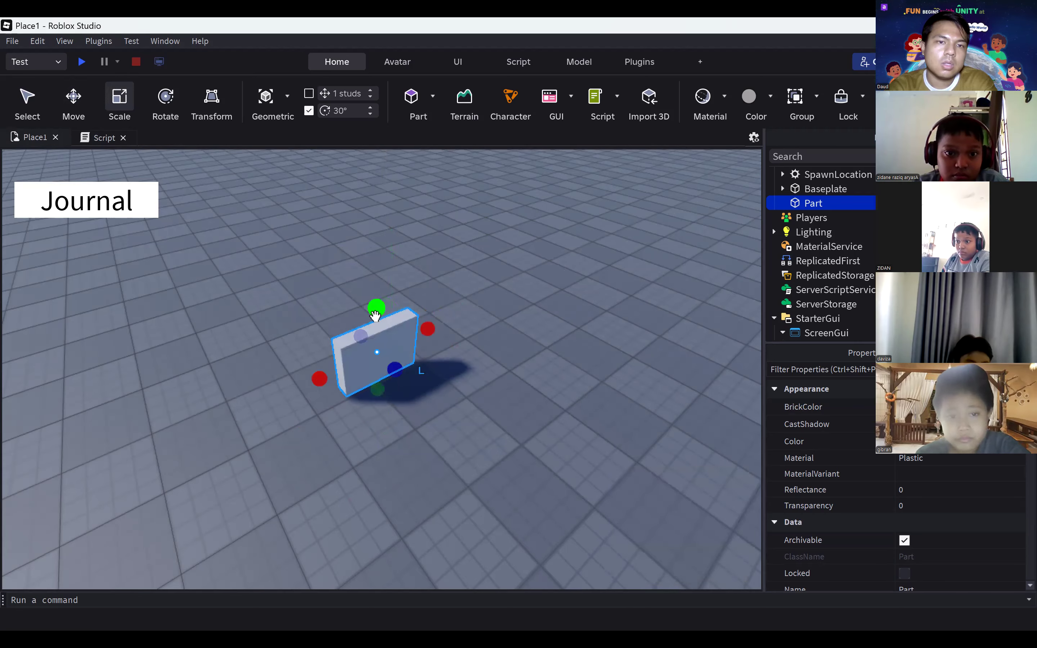
drag(375, 316, 375, 298)
drag(388, 393, 381, 379)
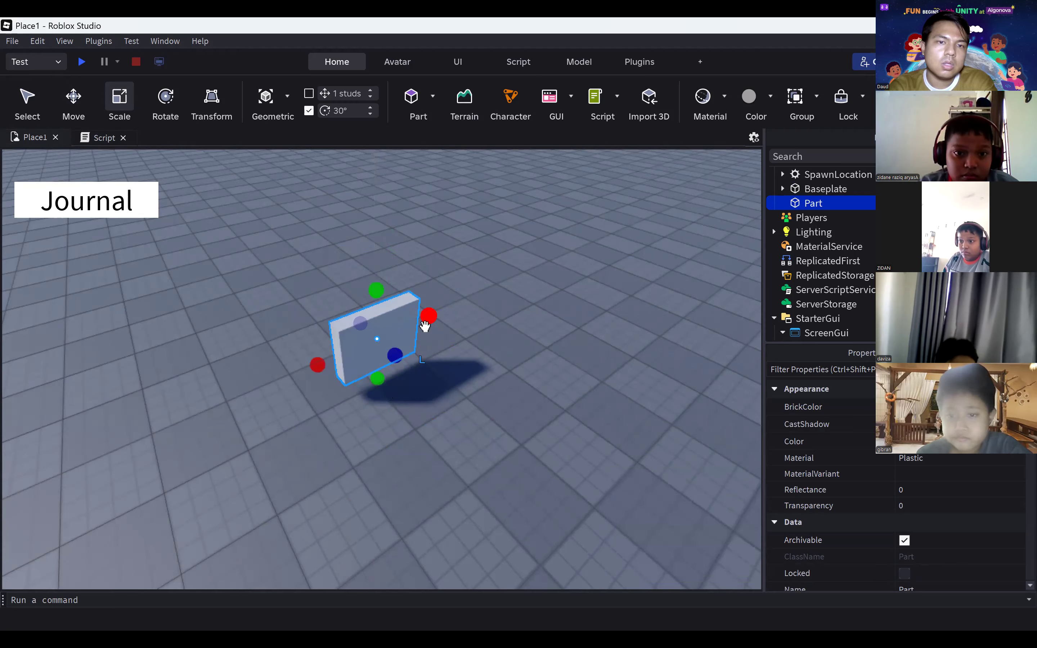
drag(425, 327, 441, 319)
drag(387, 295, 387, 256)
Step: Duplicate the upright panel three times in place
right_drag(493, 250, 359, 296)
key(d)
key(ctrl+d)
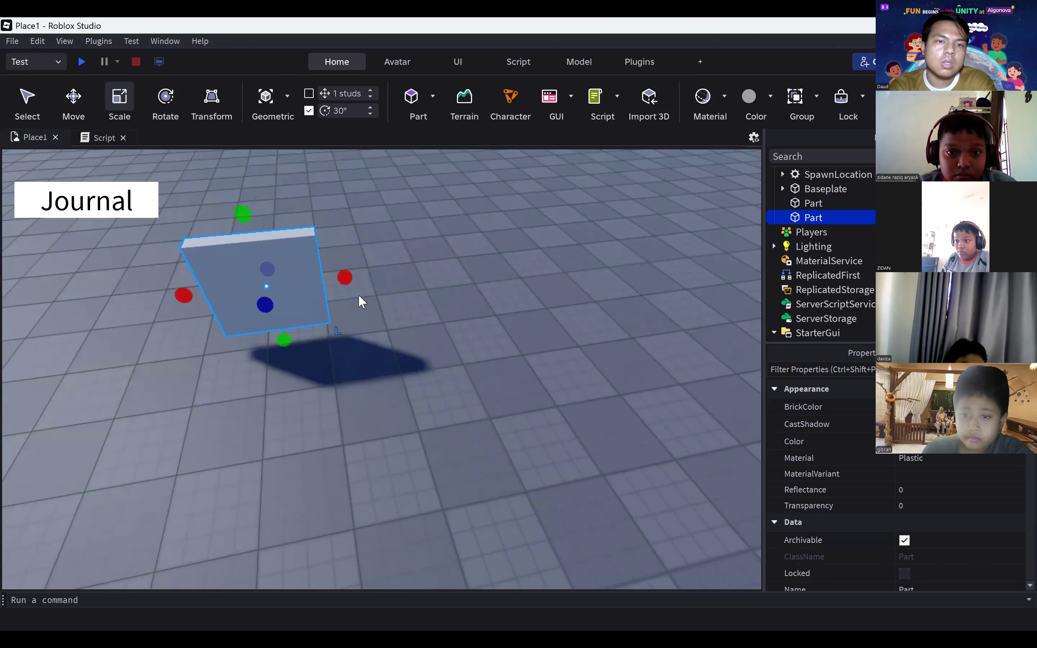
key(ctrl+d)
key(ctrl+d)
Step: Spread the panel copies into an evenly spaced row of three and delete the surplus copy in the middle
click(74, 99)
drag(360, 277, 430, 262)
click(215, 287)
drag(166, 296, 74, 305)
click(250, 267)
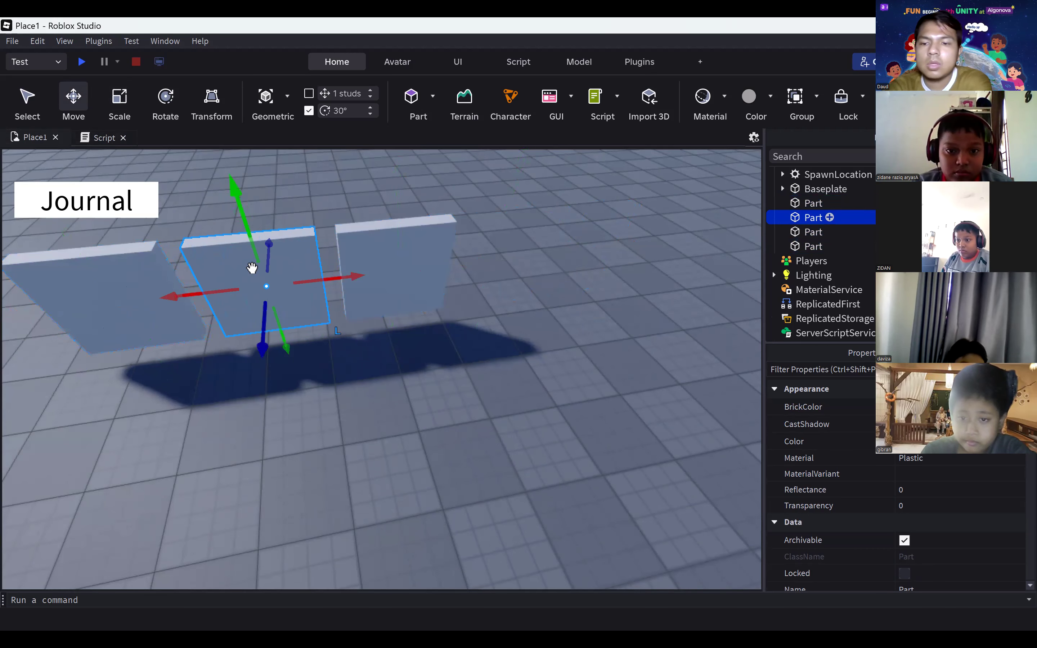
key(Delete)
Step: Duplicate the middle panel and raise the copy about 6.7 studs above the row
right_drag(419, 289, 431, 308)
click(386, 364)
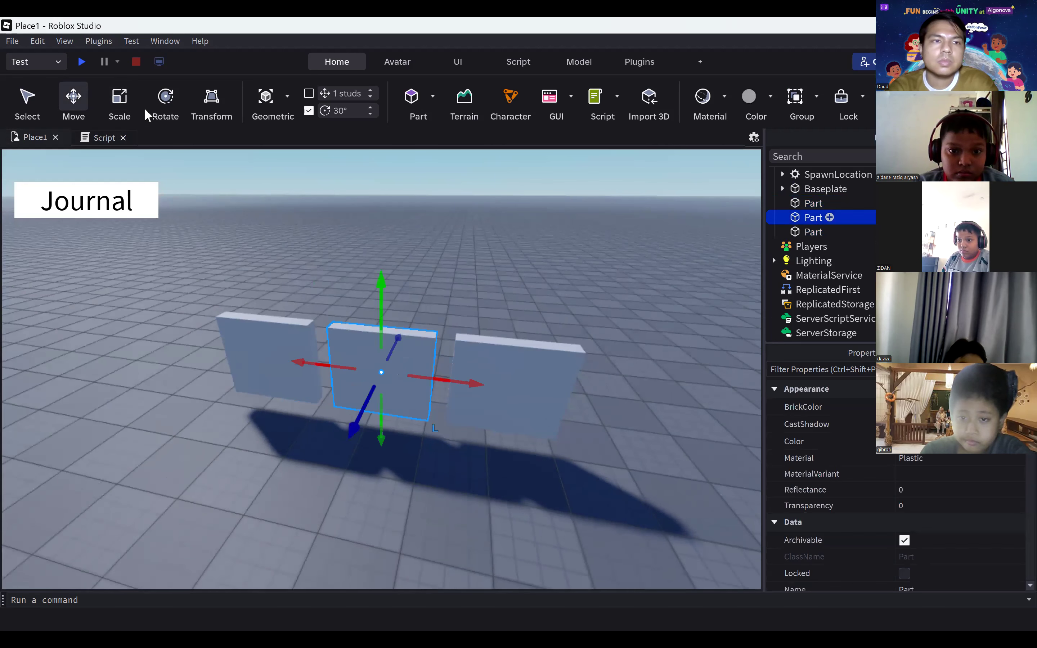
click(120, 107)
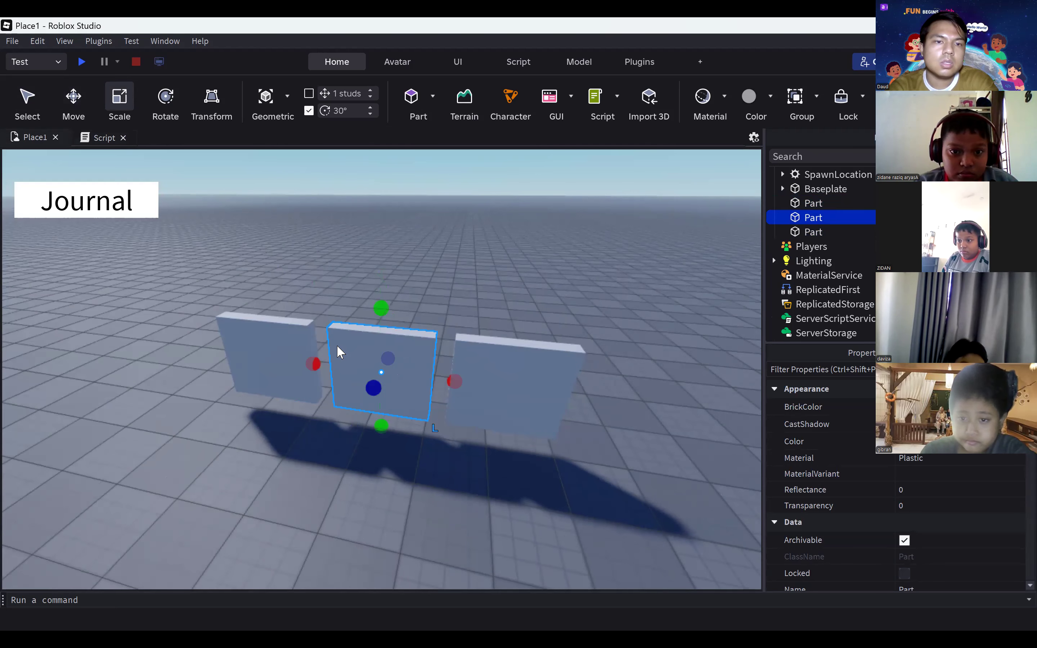
key(ctrl+d)
click(74, 101)
drag(381, 274, 387, 151)
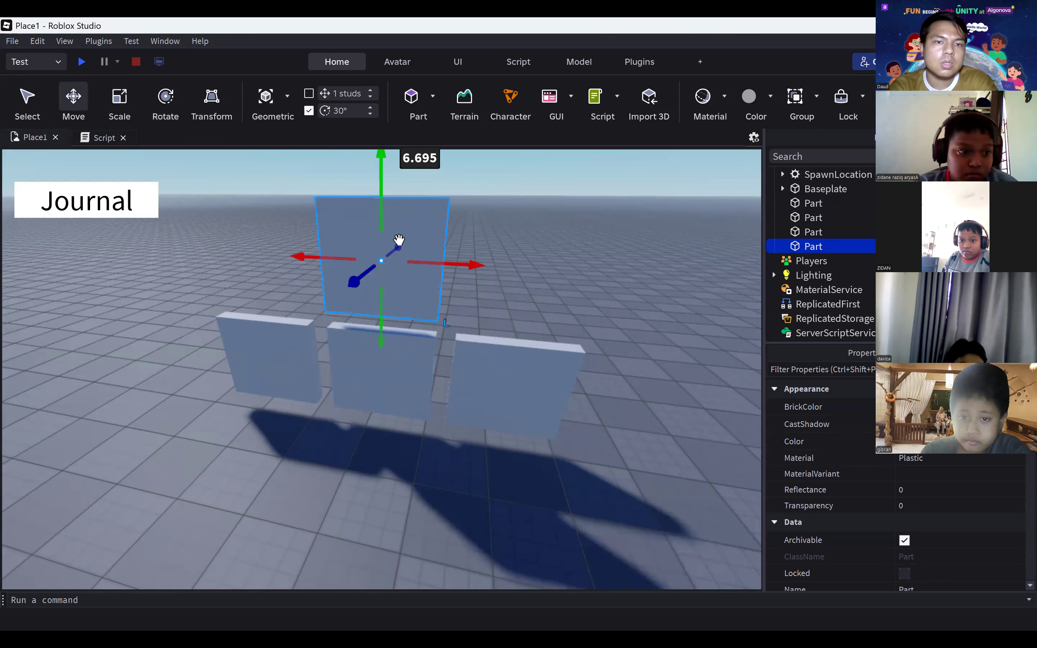
Step: Widen the raised panel in both directions so it spans all three panels beneath it
click(119, 103)
drag(479, 260, 638, 272)
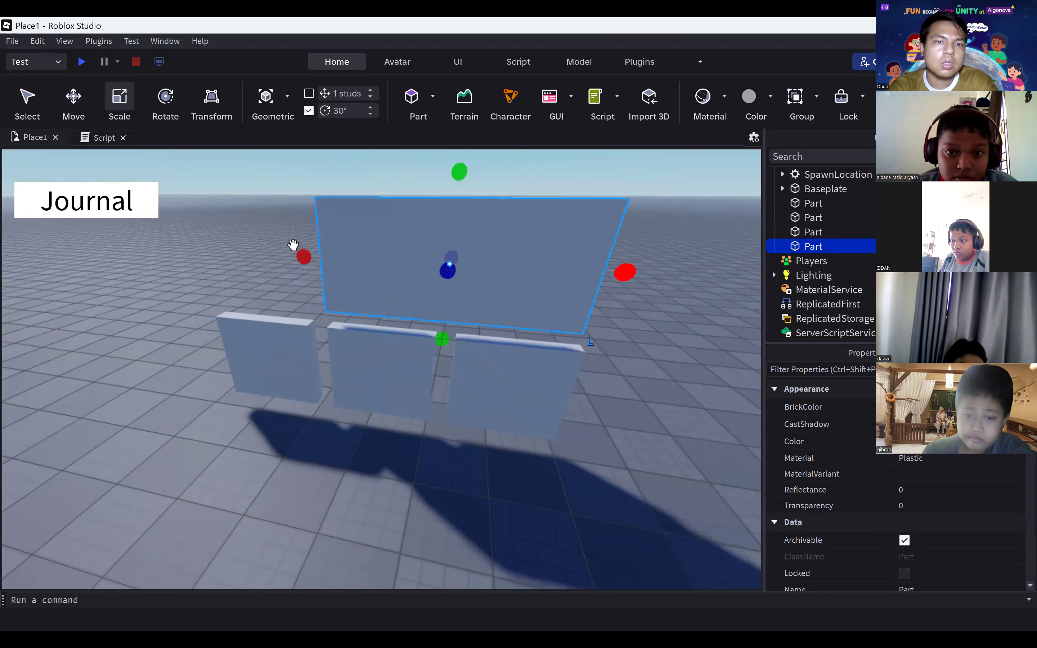
drag(295, 252, 188, 245)
click(383, 380)
drag(419, 361, 470, 286)
key(ctrl+z)
click(712, 355)
right_drag(667, 332, 667, 332)
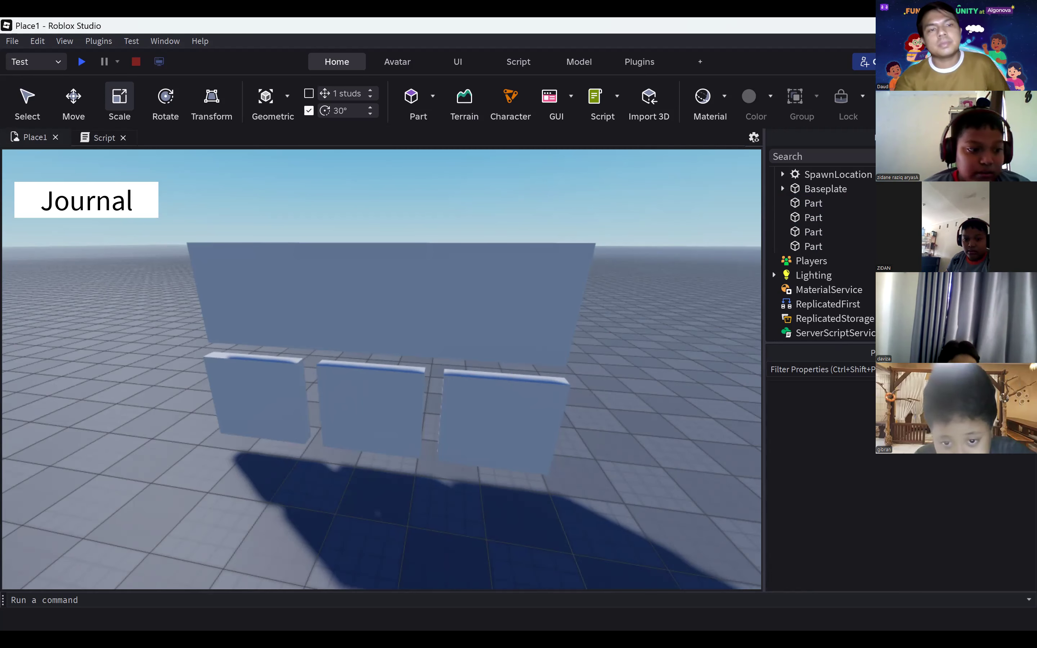
drag(145, 250, 678, 535)
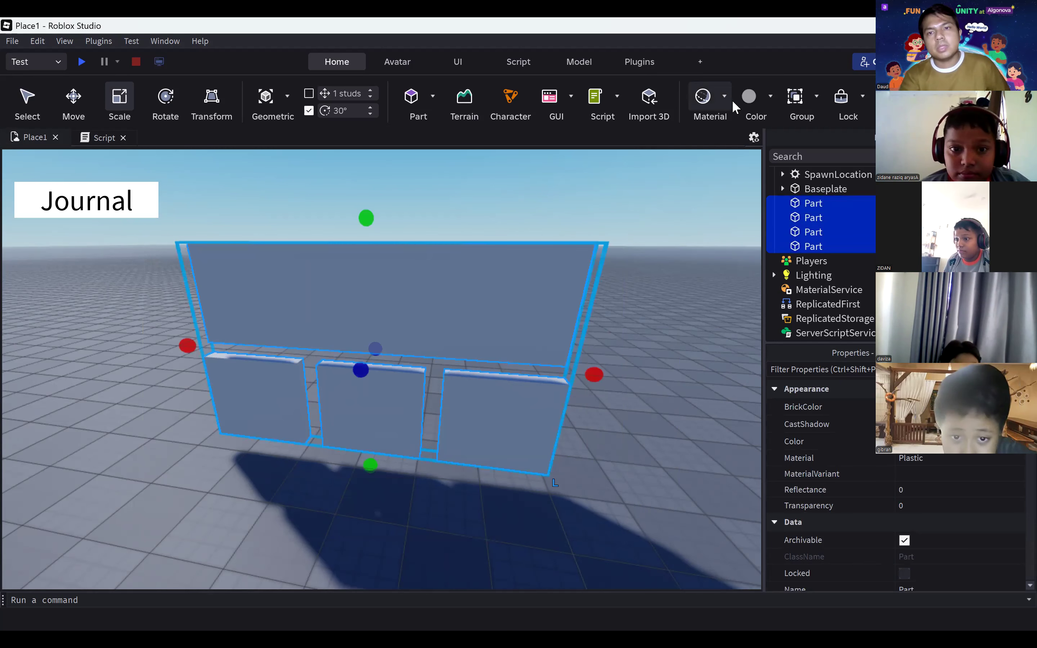
click(623, 275)
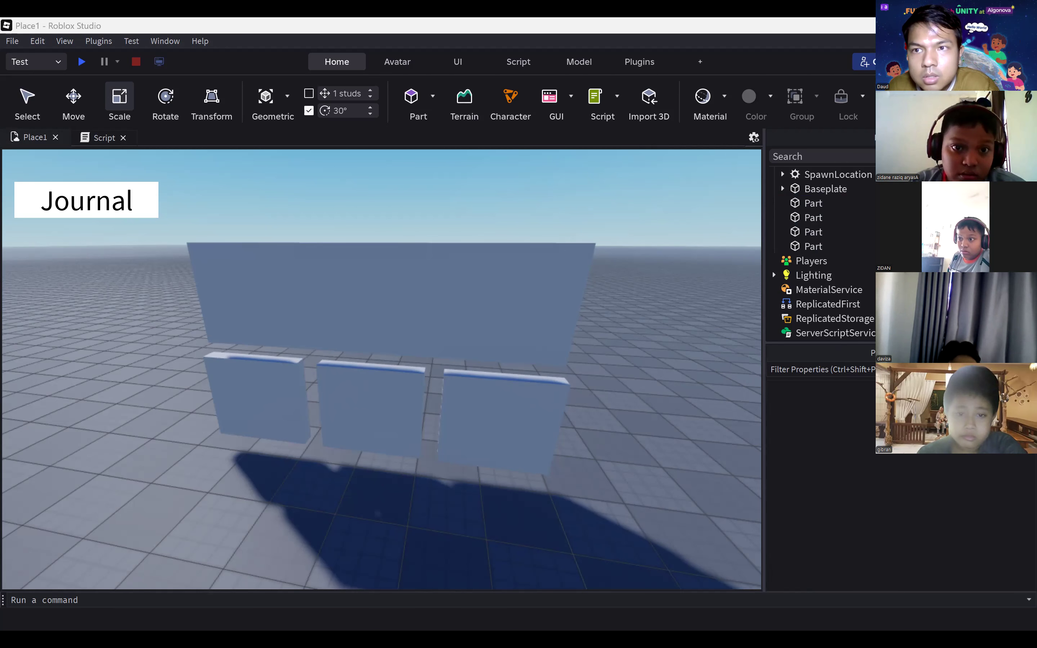
Step: Open the Toolbox and set its asset category to Decals
scroll(961, 99, down, 2)
click(961, 99)
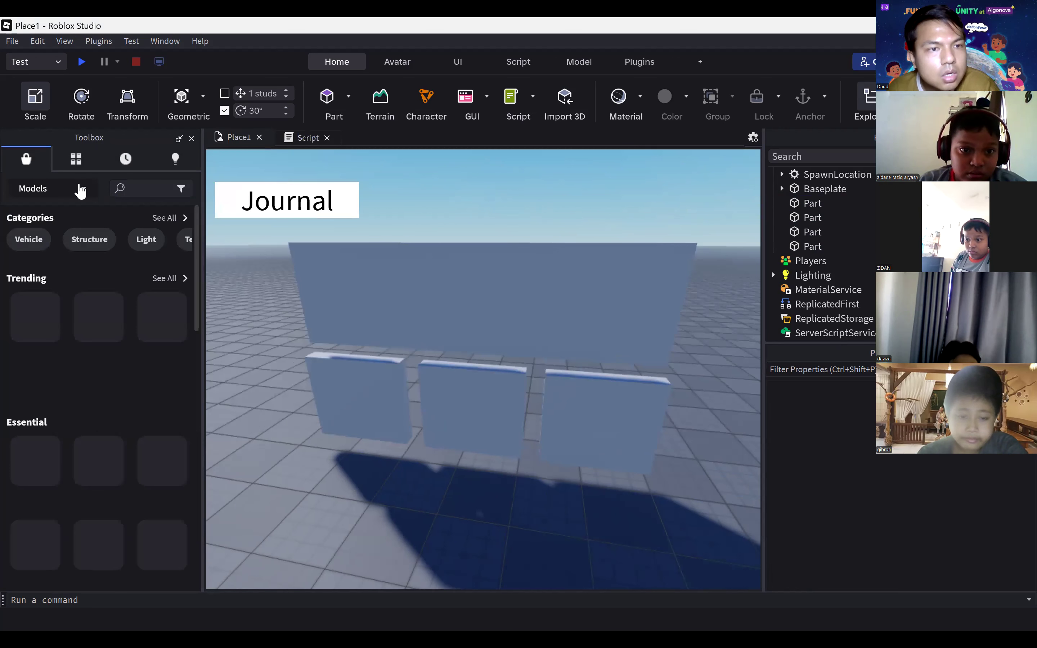
click(81, 191)
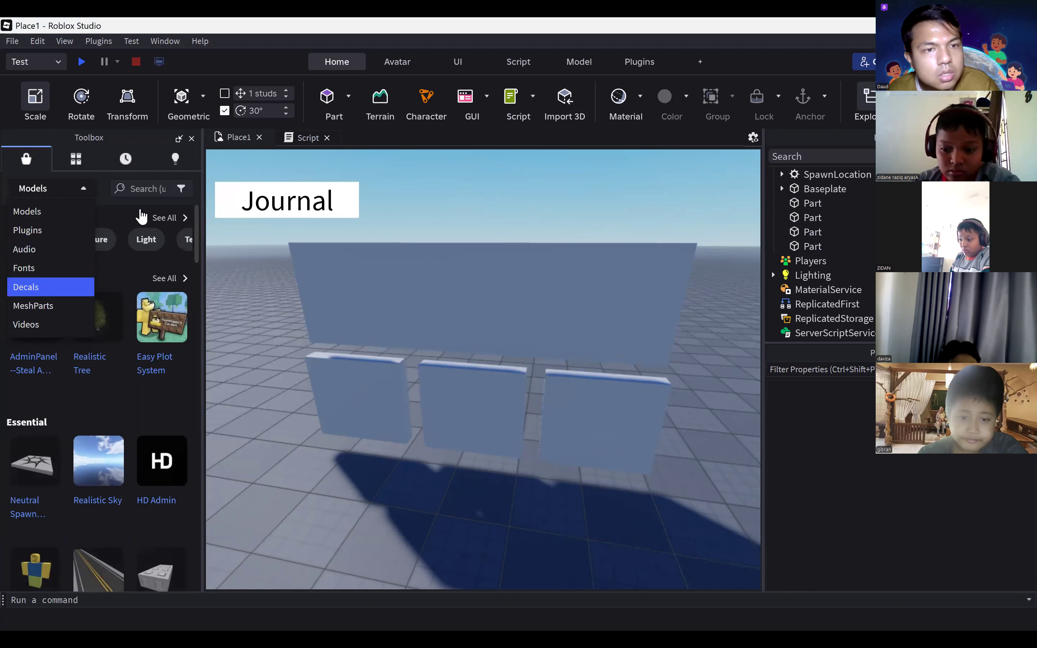
click(149, 196)
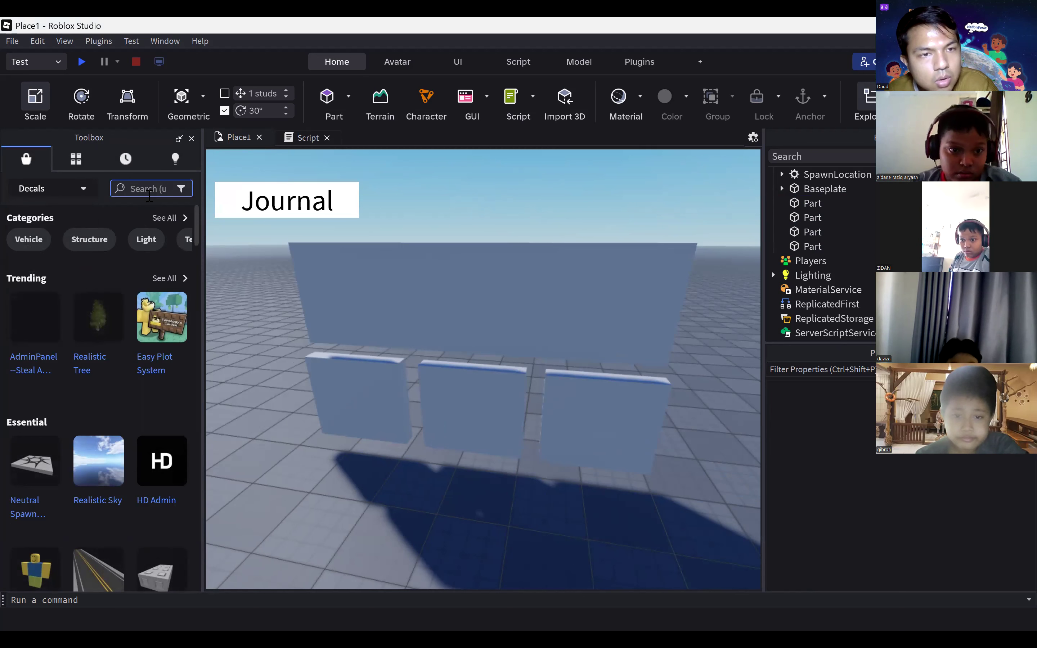
Step: Search the Toolbox decals for "anjing" and dismiss the notice
text(an)
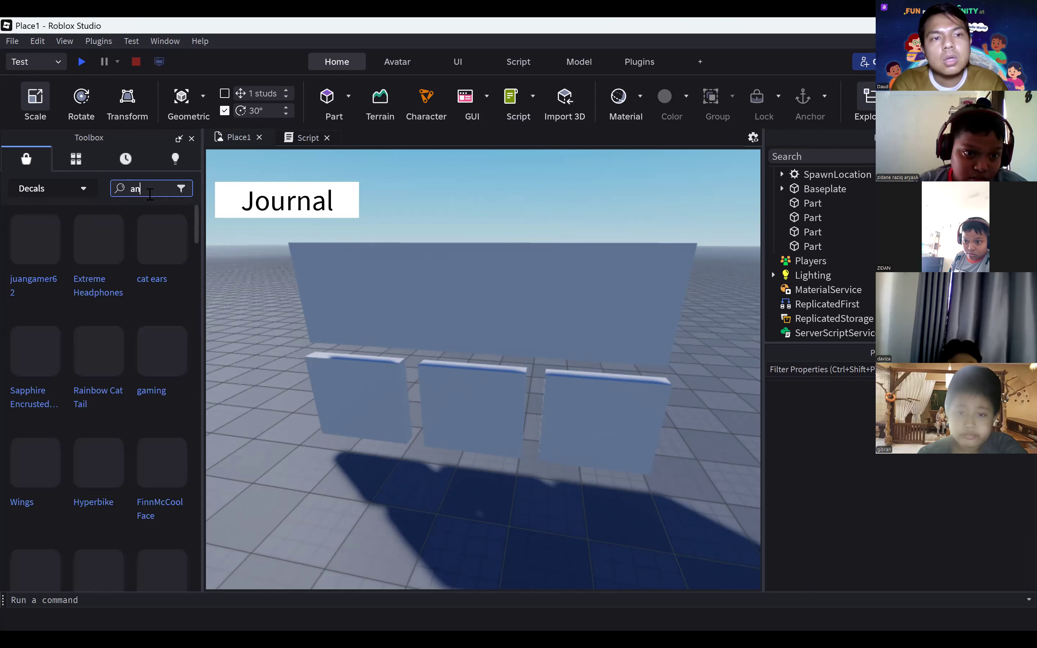
text(jing)
key(Return)
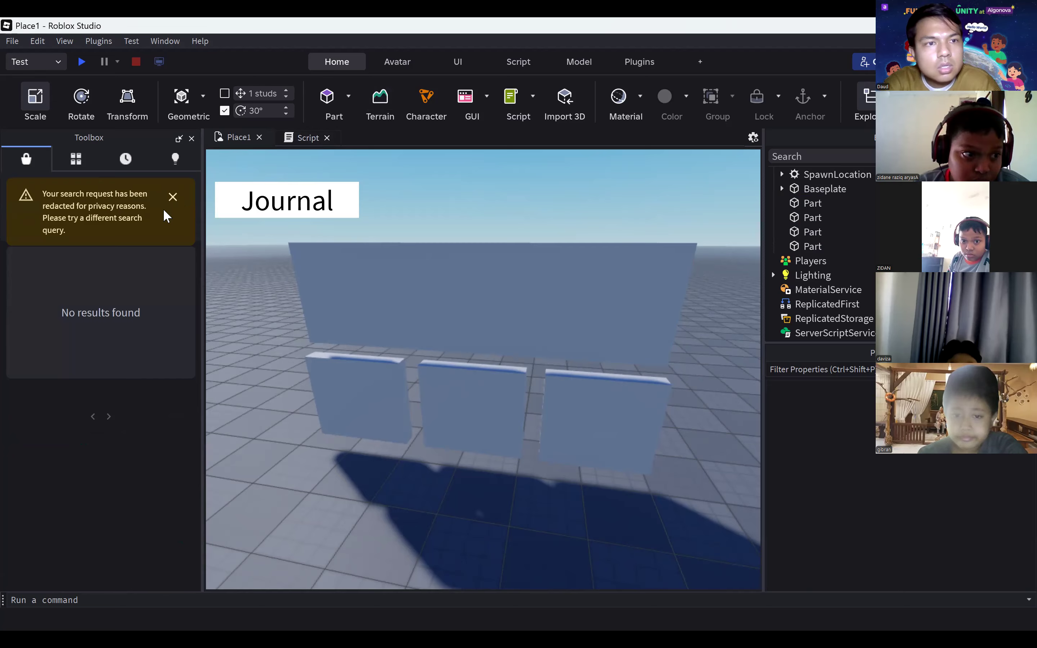
click(174, 198)
Step: Search the decals for "dog" and apply "The Dog" to the front face of the left lower panel
double_click(164, 185)
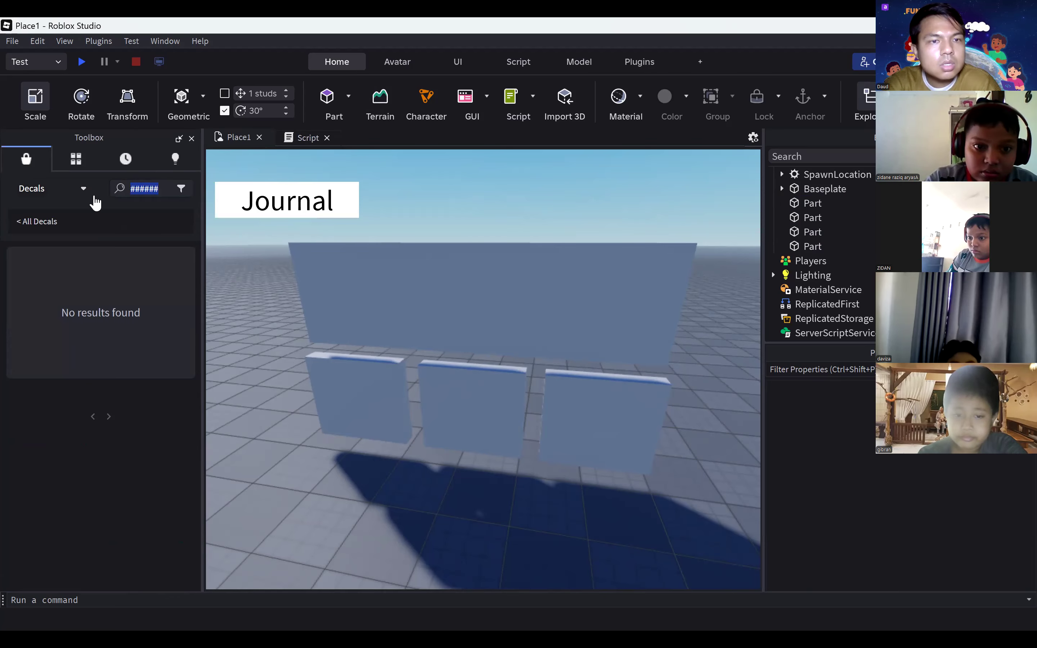
text(dog)
key(Return)
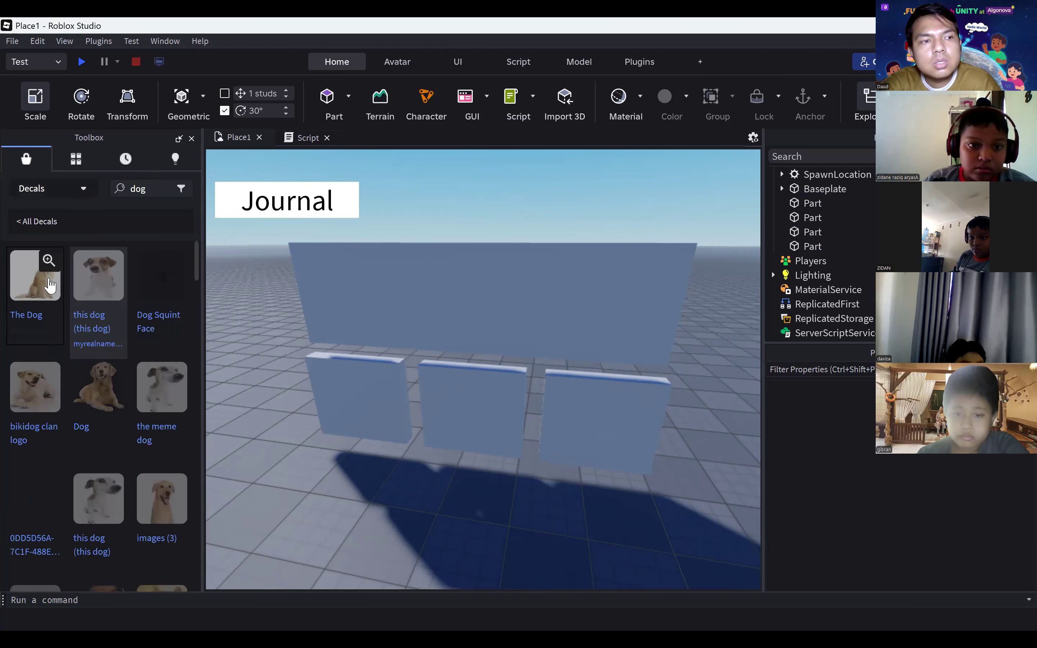
drag(46, 292, 372, 429)
Step: Search the decals for "cat" and apply "link cat" to the front face of the middle lower panel
click(113, 191)
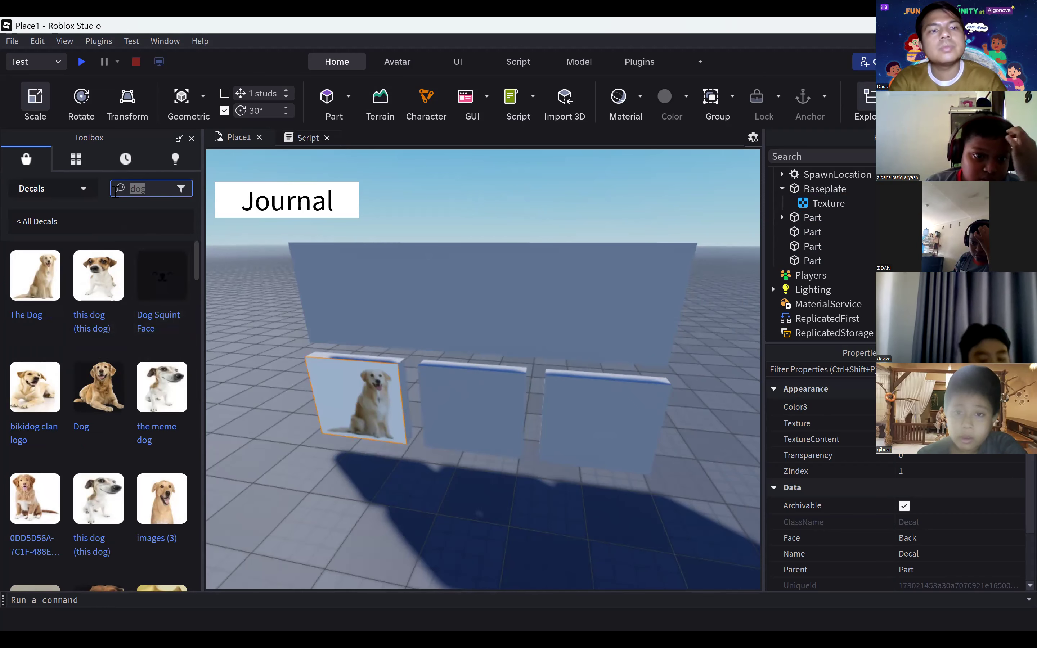
drag(136, 188, 143, 189)
key(BackSpace)
key(BackSpace)
text(cat)
key(Return)
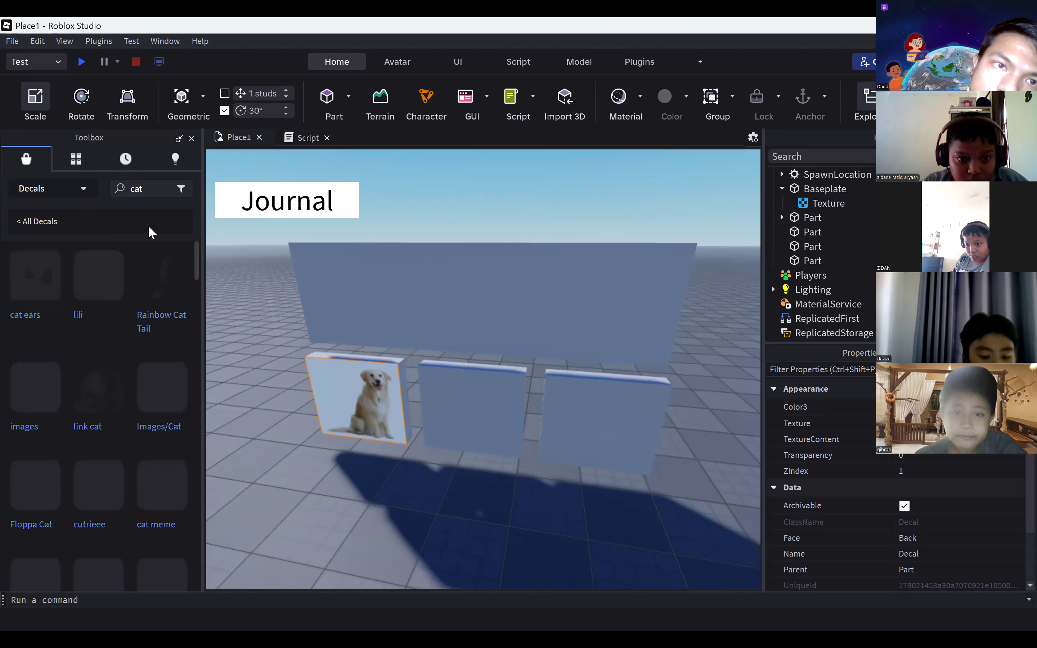
drag(185, 411, 475, 430)
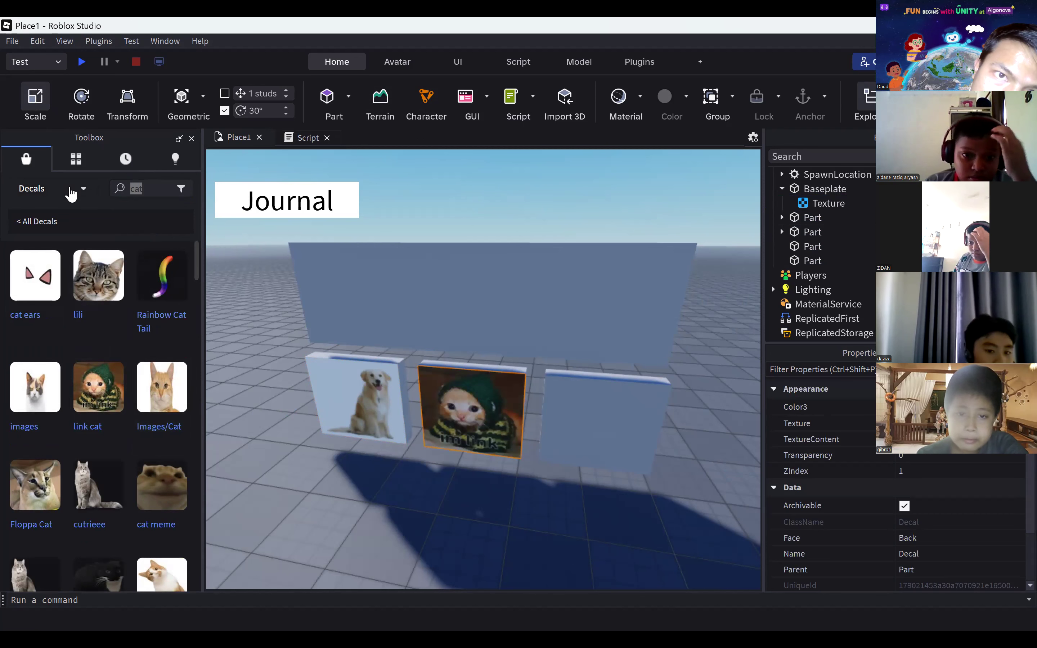
Step: Search the decals for "pig" and apply the cute pink pig lying down image to the right lower panel
drag(157, 186, 130, 185)
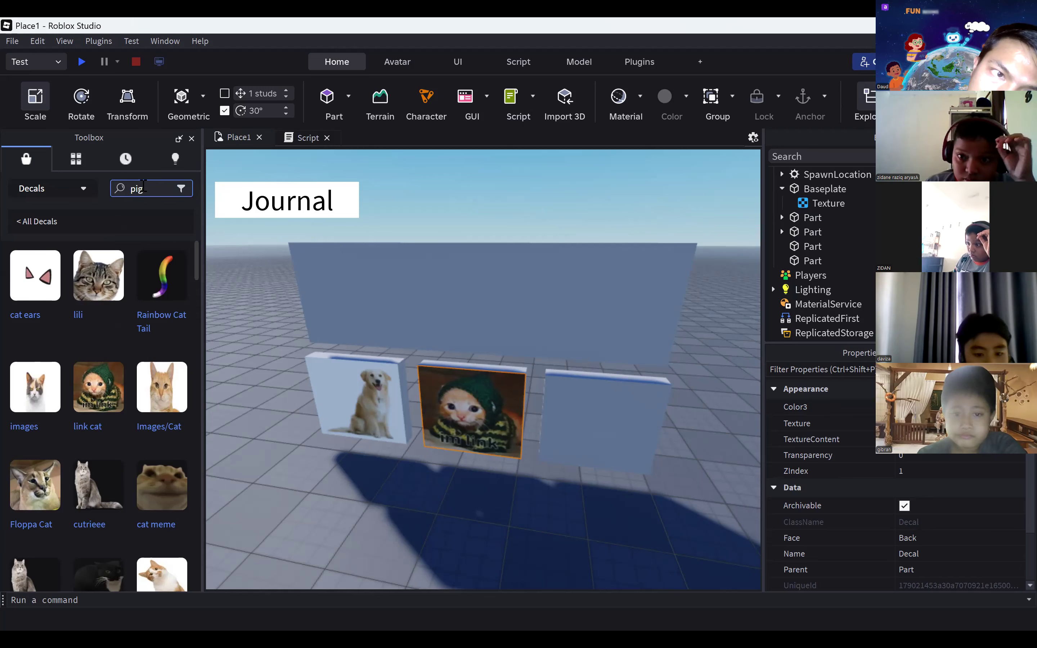
key(Return)
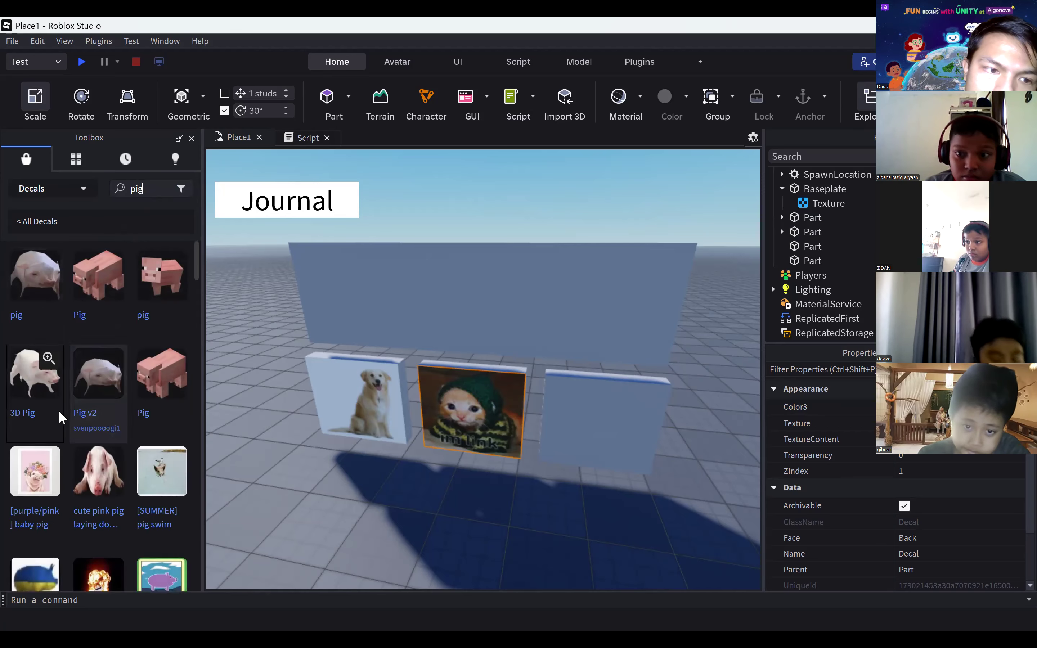
drag(99, 472, 613, 417)
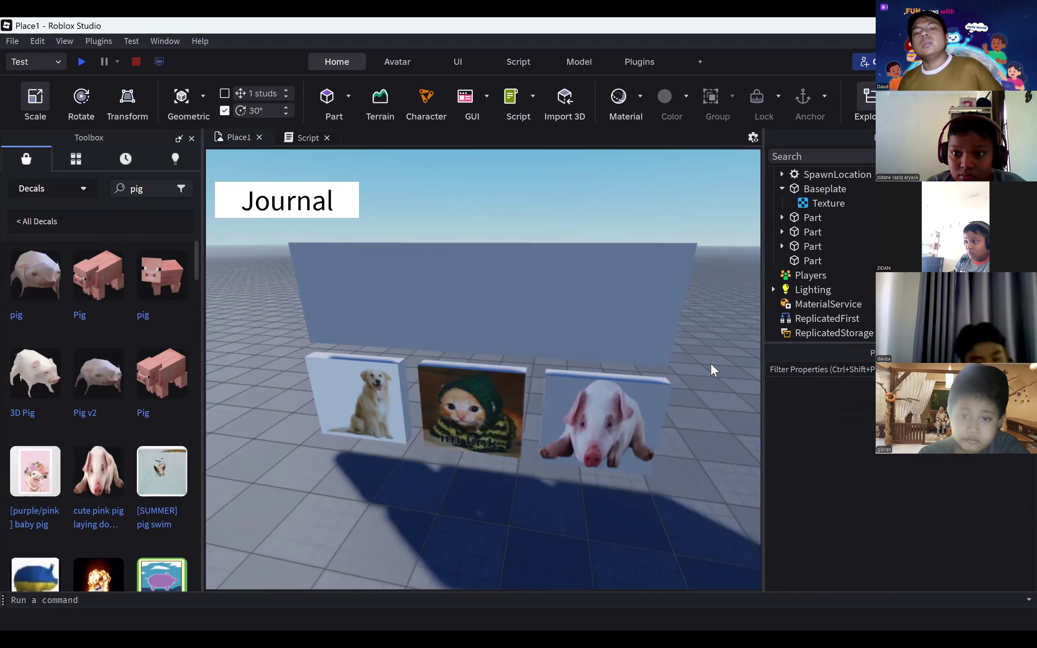
Step: Add a SurfaceGui to the large board part above the three animal panels
click(622, 325)
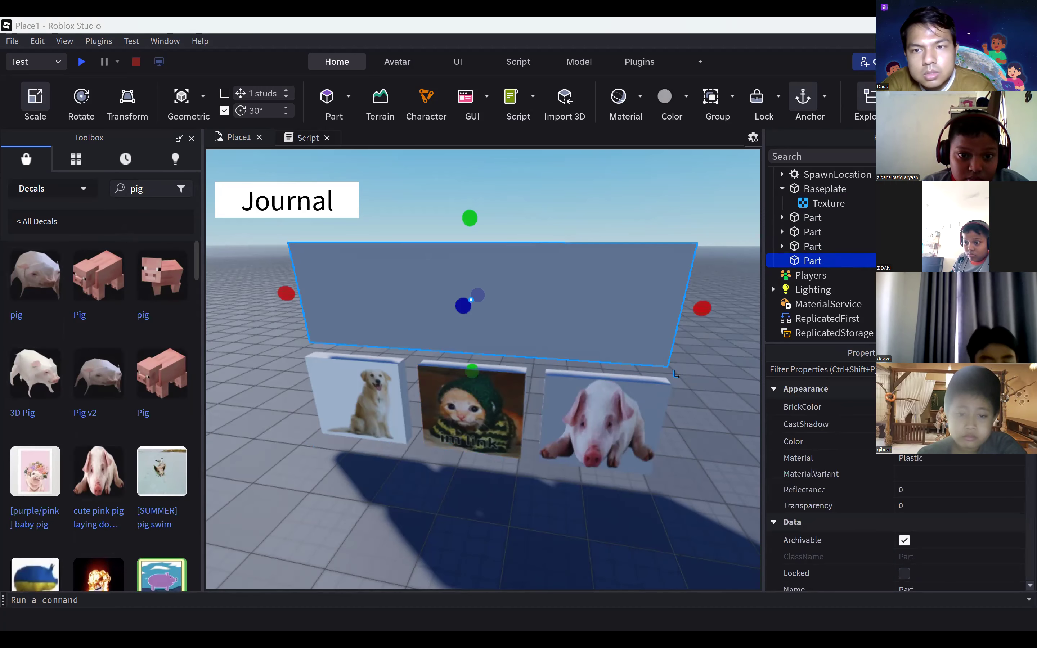
scroll(872, 284, down, 5)
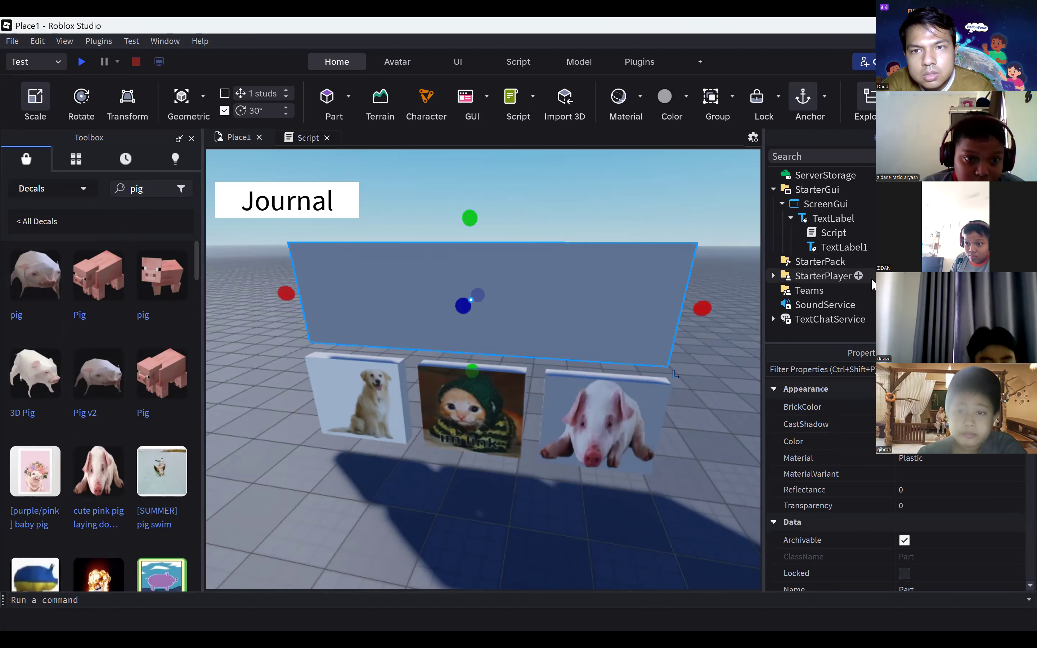
scroll(857, 279, up, 5)
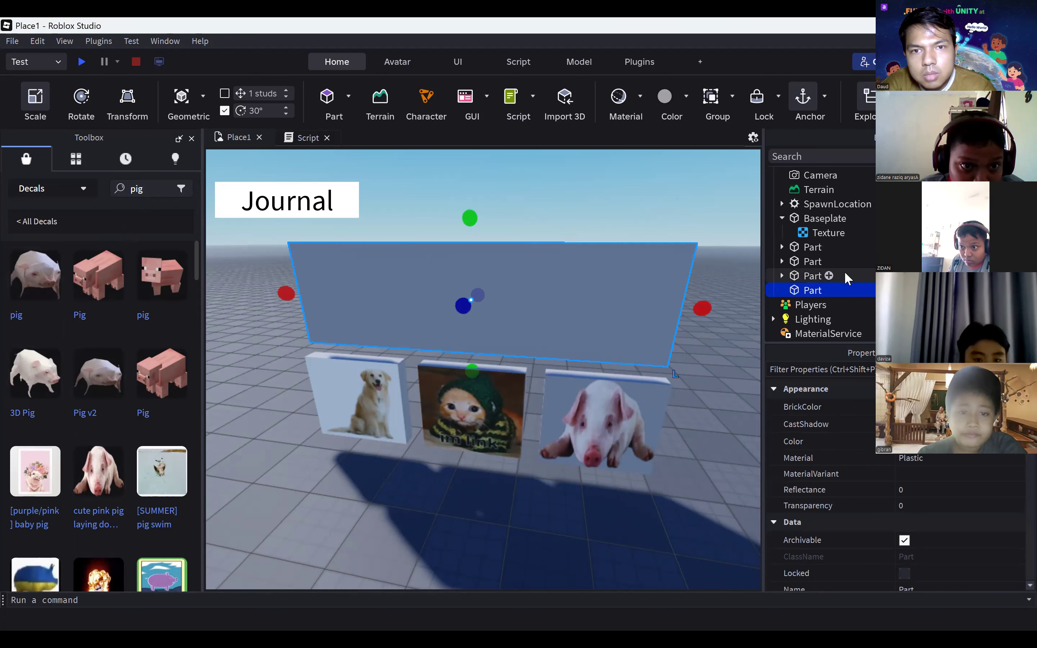
click(830, 291)
text(s)
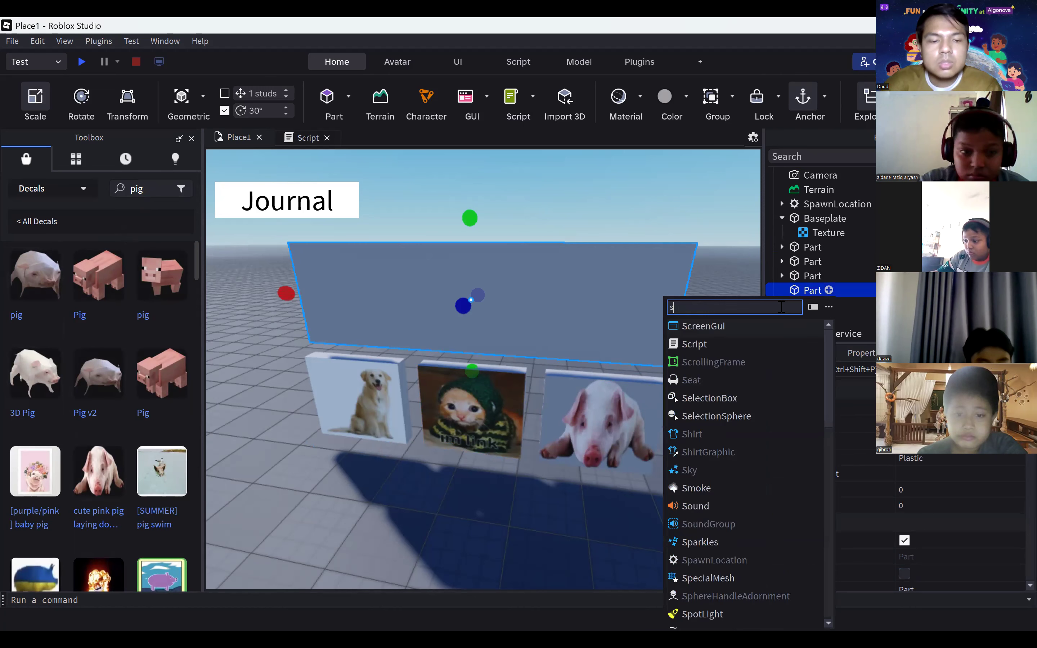
text(urf)
key(Return)
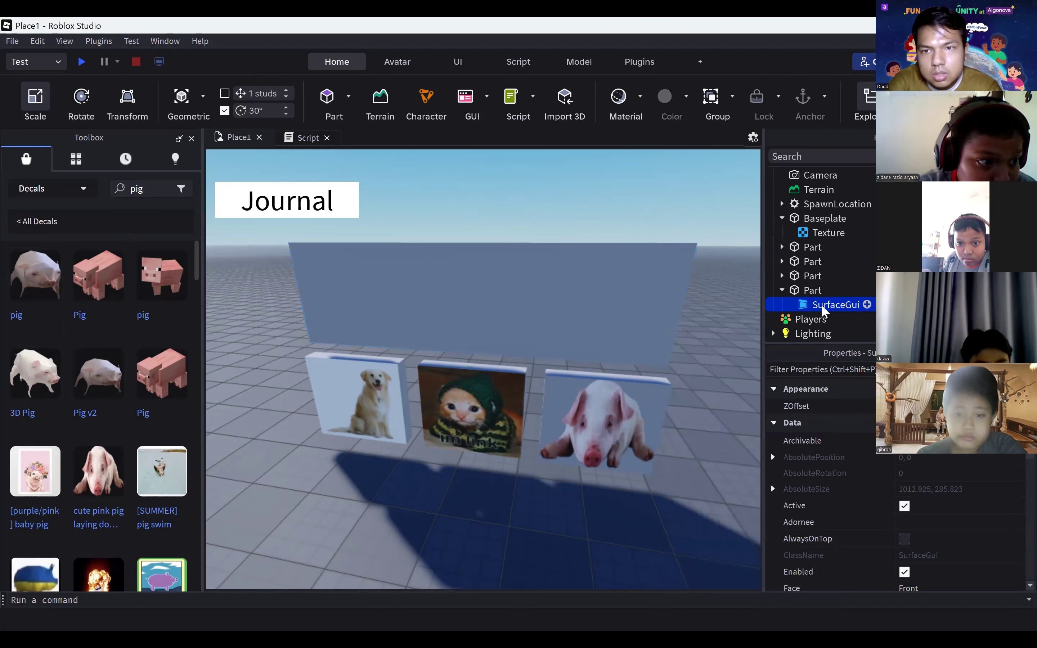
Step: Insert a TextLabel inside the large board's SurfaceGui
right_drag(694, 266, 674, 241)
click(867, 304)
click(791, 342)
Step: Rotate the large board half a turn about its vertical axis so its label faces the same way as the animal pictures
click(612, 245)
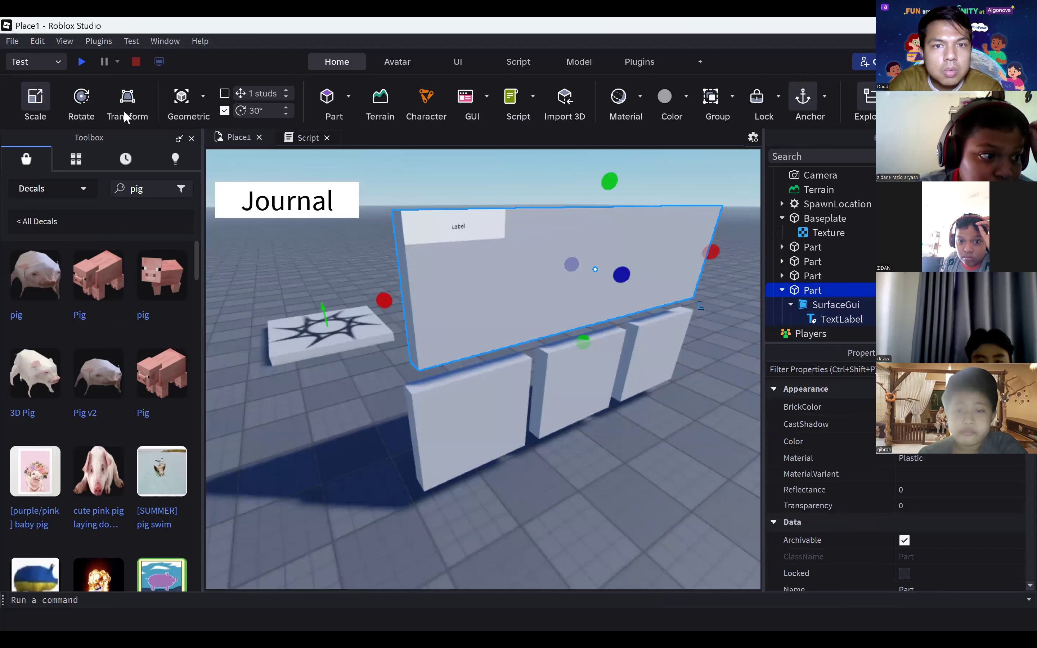
click(81, 100)
drag(601, 283, 355, 248)
right_drag(705, 288, 694, 288)
key(d)
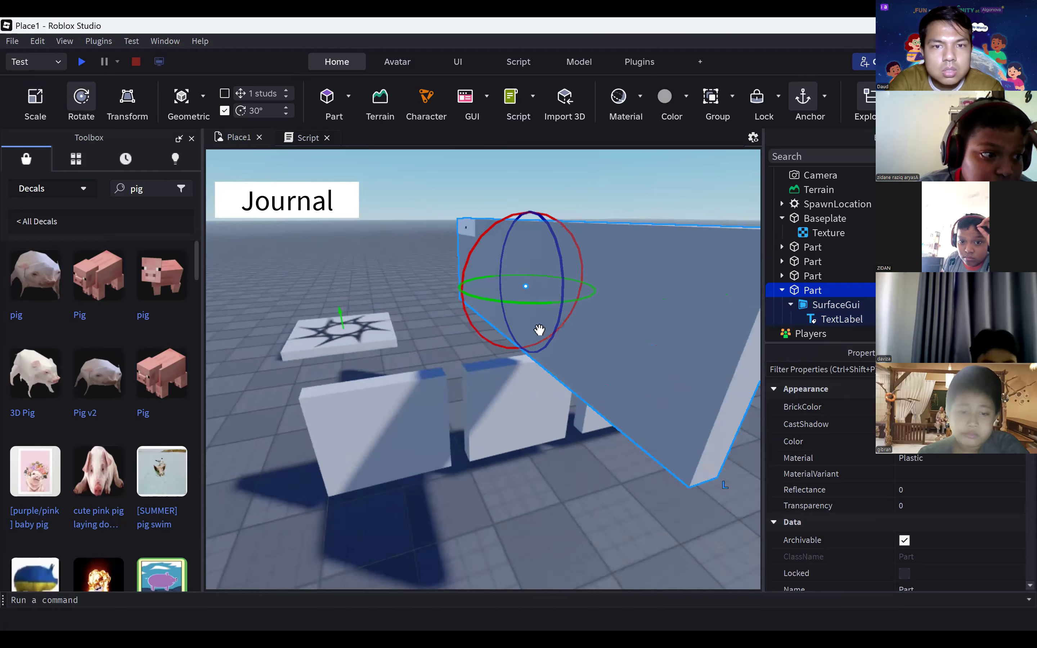
key(s)
drag(509, 332, 325, 290)
right_drag(428, 288, 433, 294)
key(a)
key(a)
right_drag(492, 320, 504, 344)
key(s)
Step: Set the X size offset of the board's TextLabel to 600
click(832, 319)
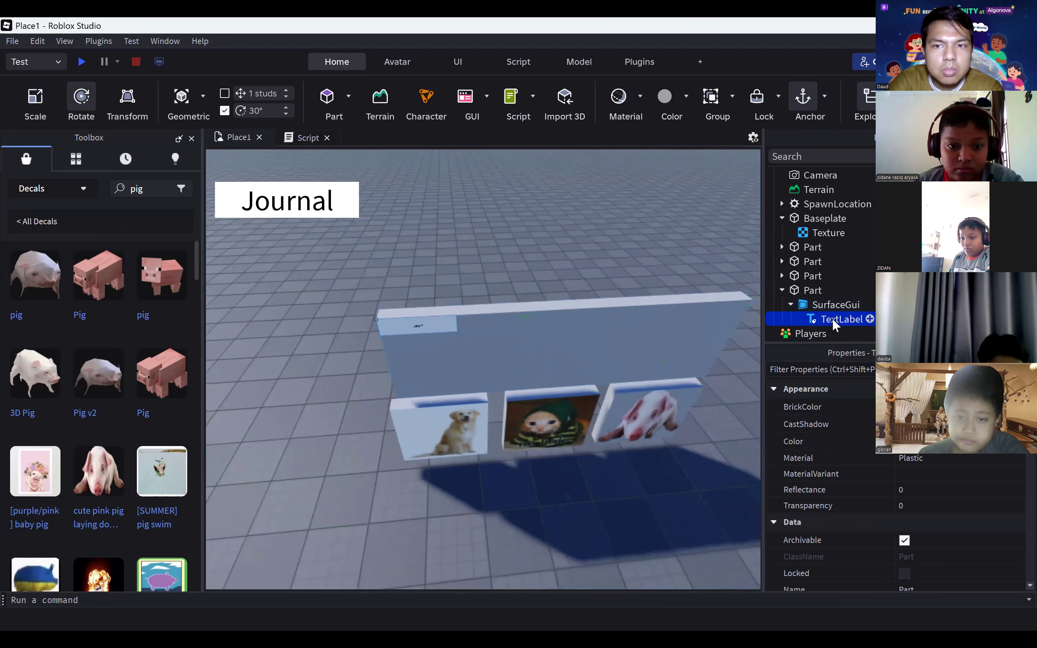
scroll(1014, 465, down, 3)
scroll(1014, 463, down, 3)
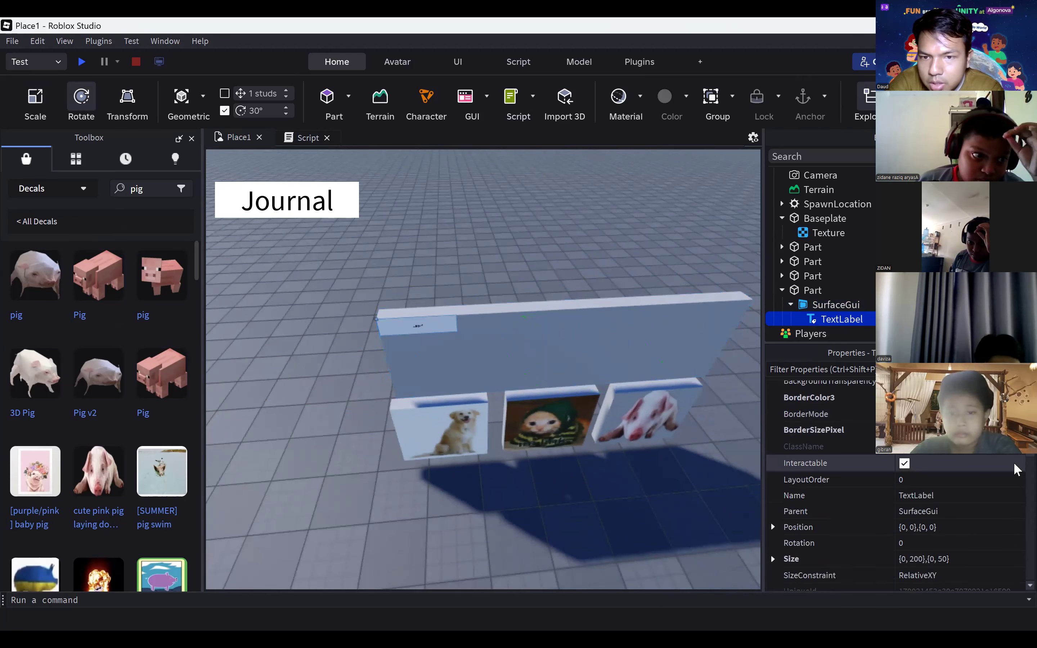
click(774, 512)
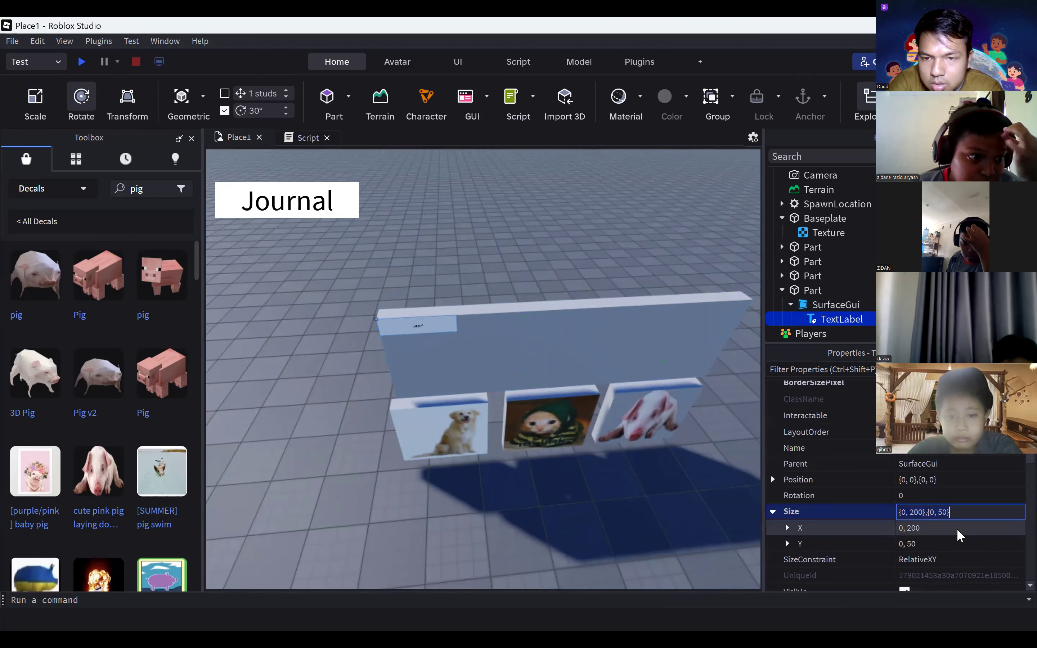
click(787, 528)
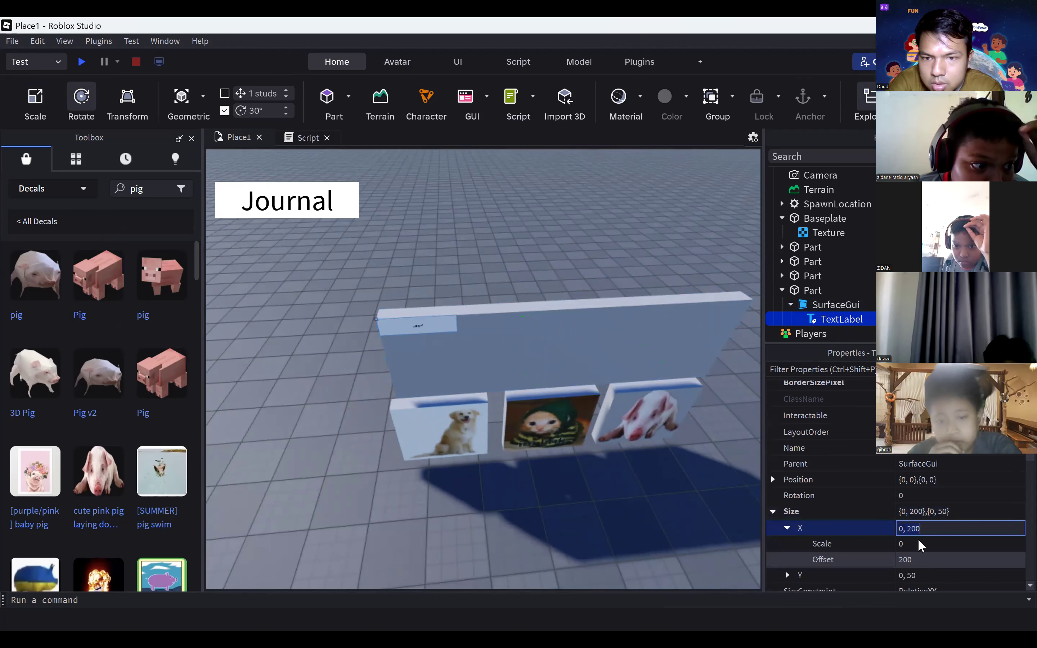
click(787, 528)
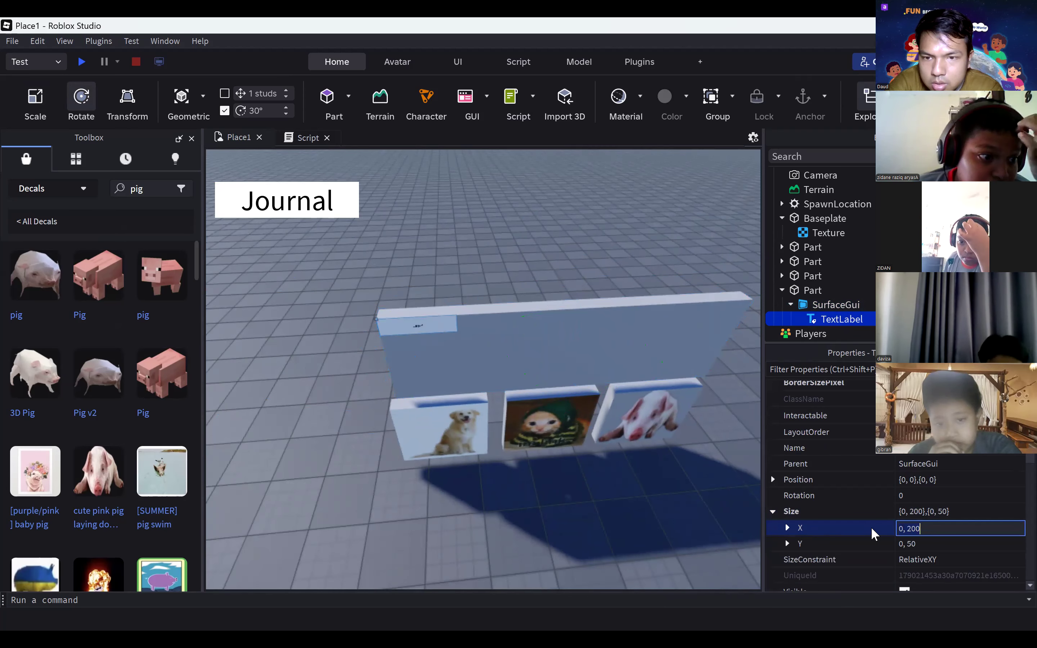
key(BackSpace)
key(BackSpace)
key(BackSpace)
text(600)
key(Return)
Step: Try an X size of 100 on the board's TextLabel
click(928, 526)
text(100)
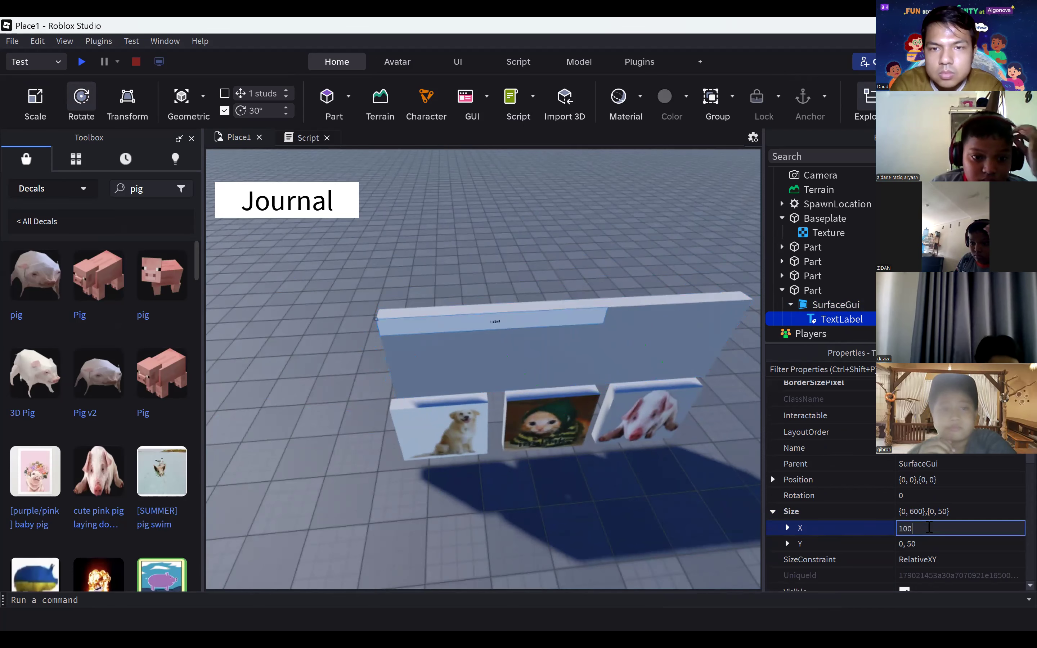
key(Return)
Step: Set the X size of the board's TextLabel to 1000 so it spans the board's width
click(929, 527)
key(BackSpace)
key(BackSpace)
key(BackSpace)
text(1000)
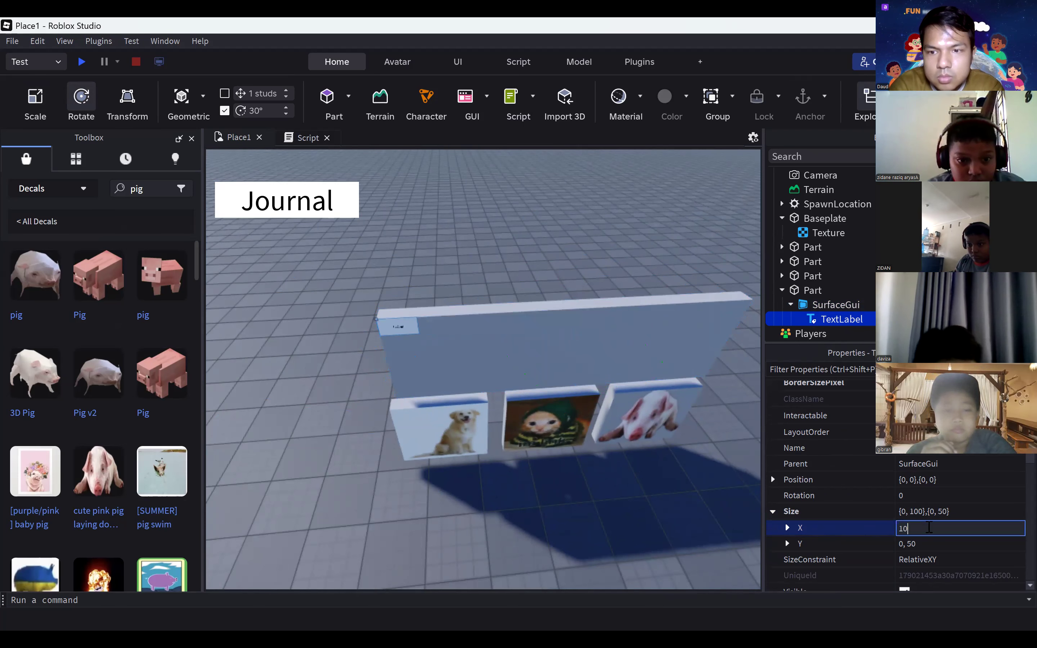
key(Return)
Step: Try a Y size of 300 on the board's TextLabel
click(927, 545)
key(BackSpace)
key(BackSpace)
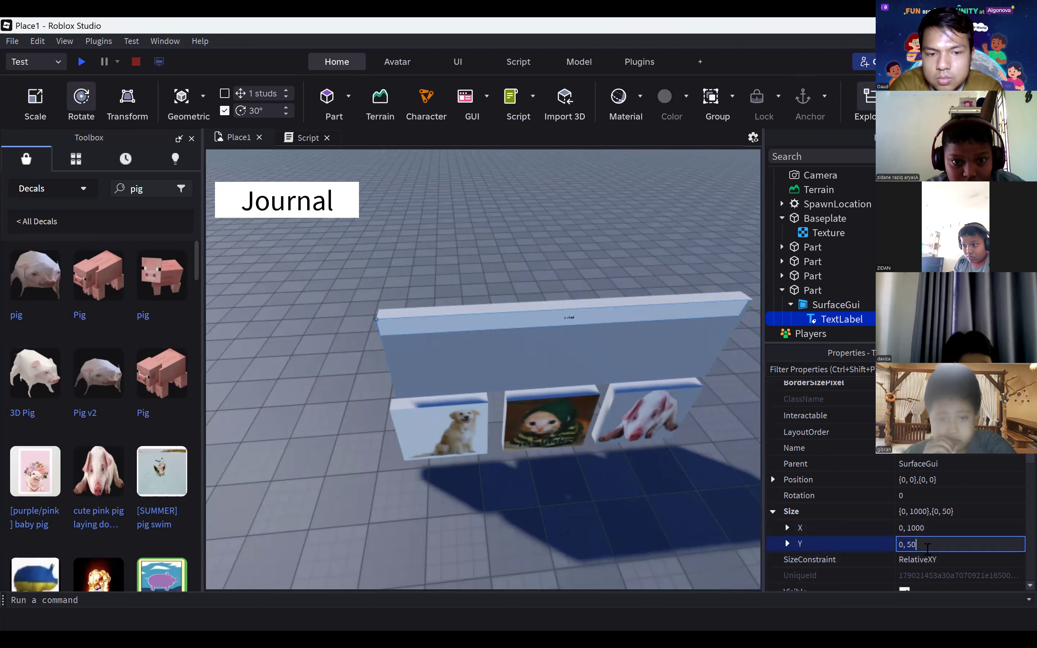
text(300)
key(Return)
Step: Set the Y size of the board's TextLabel to 280
click(927, 545)
text(28)
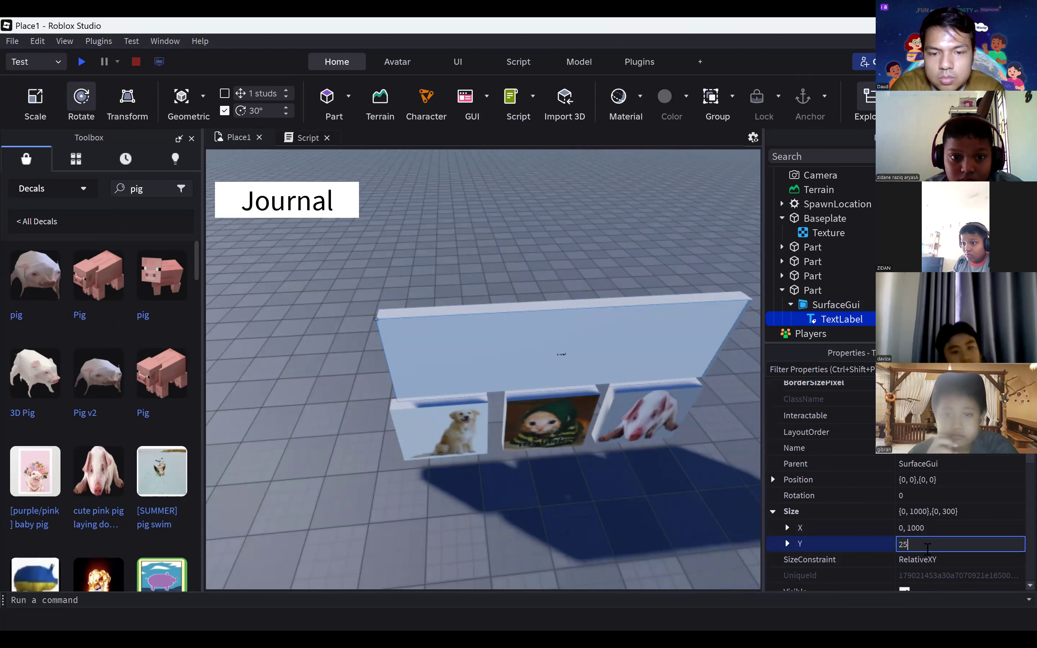
text(0)
key(Return)
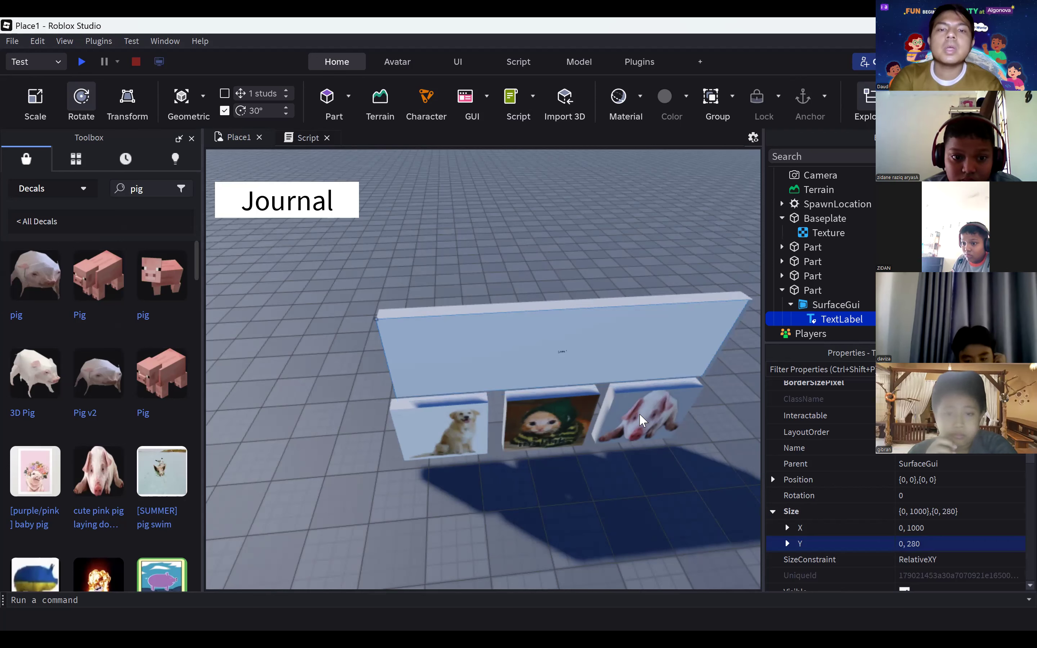
Step: Set the board label's text to "Hewan yang paling lucu?" and enable TextScaled
scroll(927, 555, down, 4)
scroll(929, 541, down, 5)
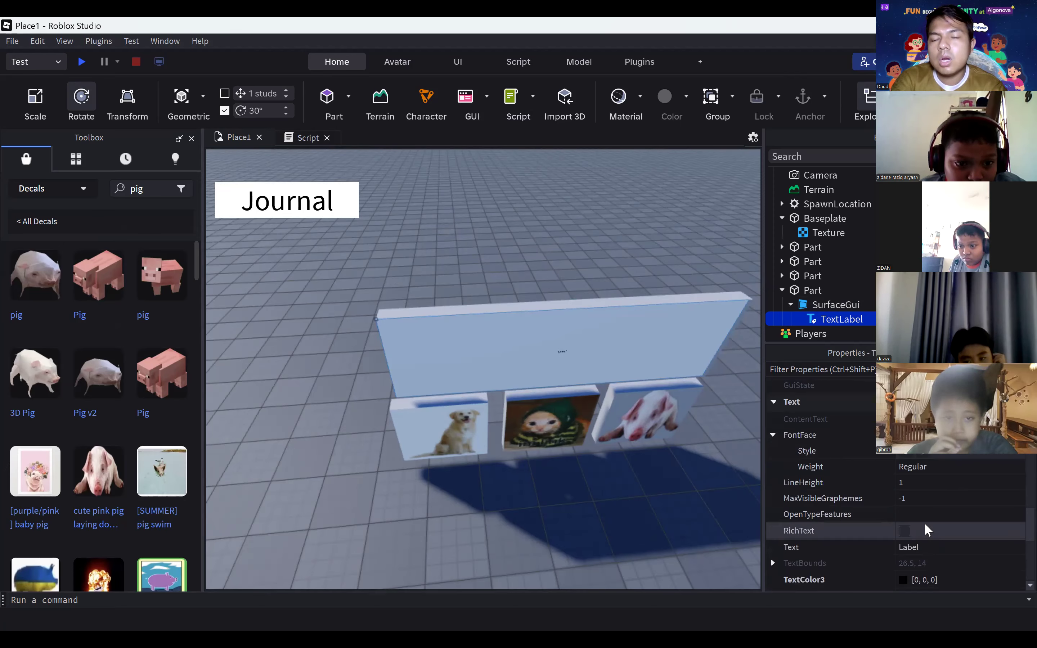
scroll(926, 523, down, 3)
click(936, 506)
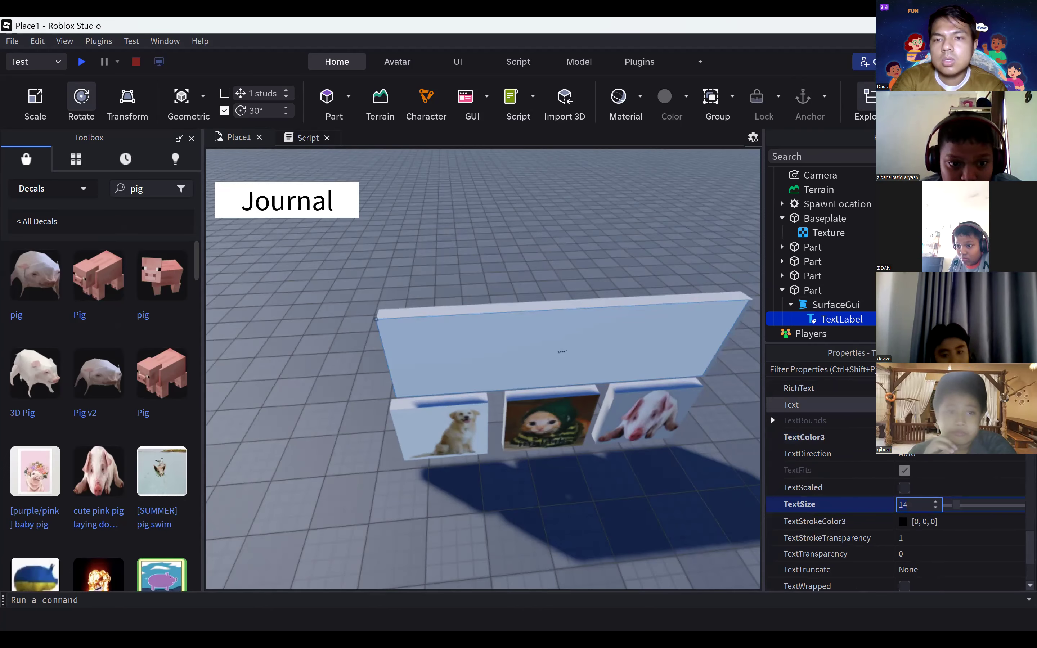
click(943, 405)
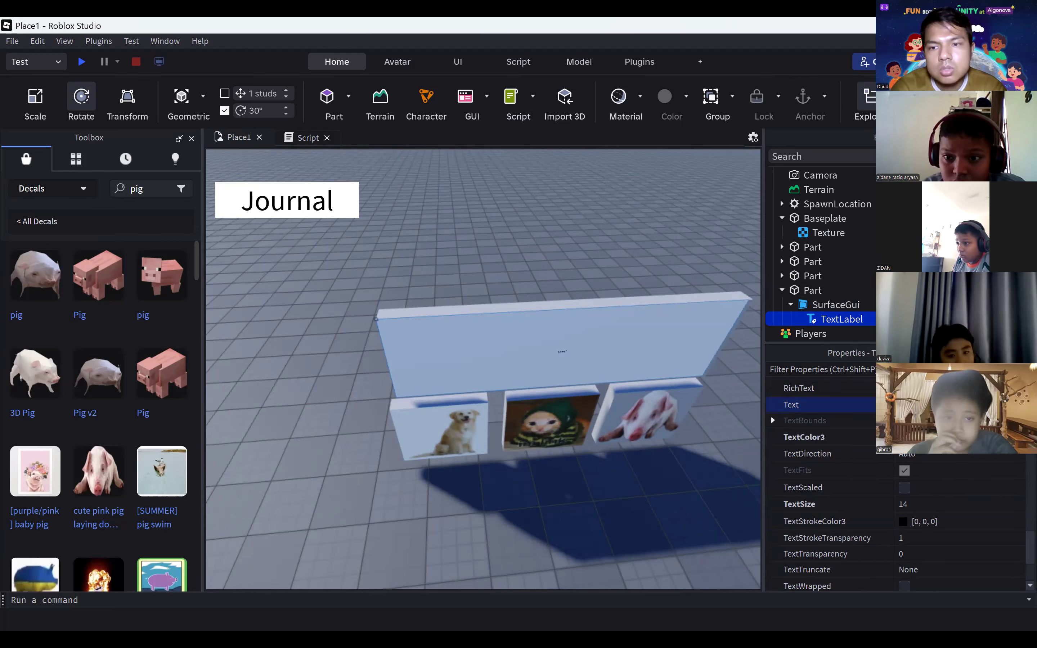
key(Return)
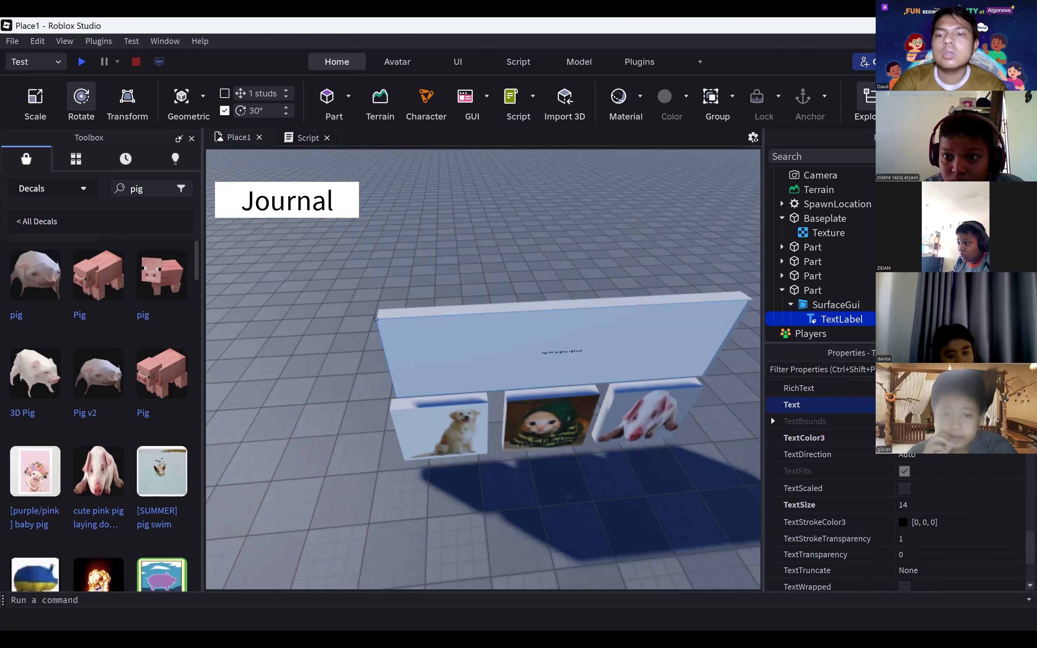
click(903, 489)
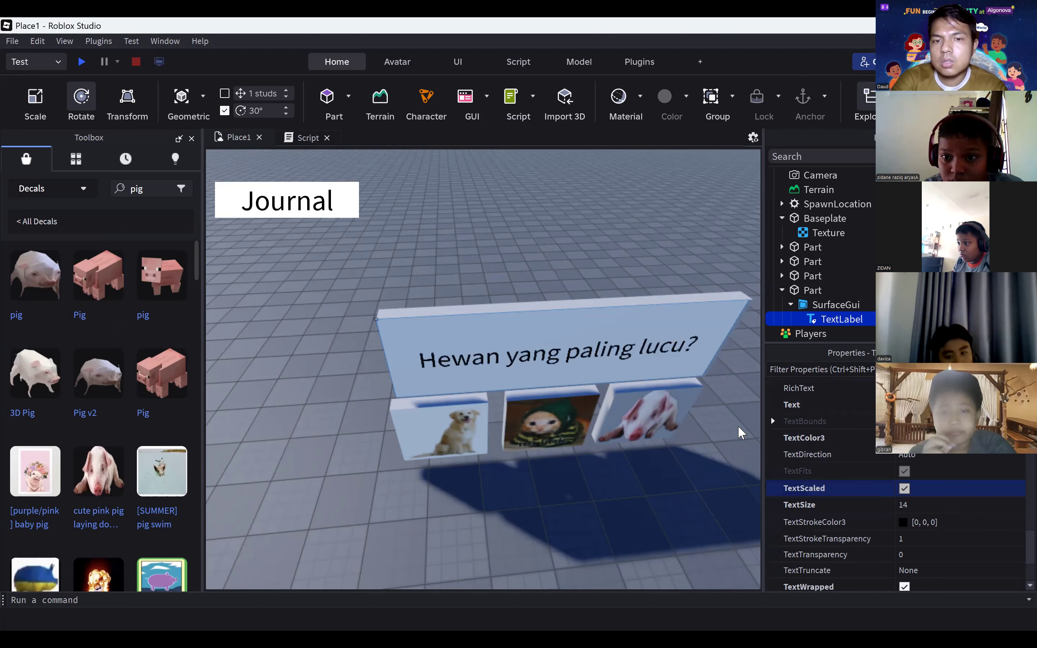
scroll(699, 410, up, 5)
scroll(695, 406, down, 5)
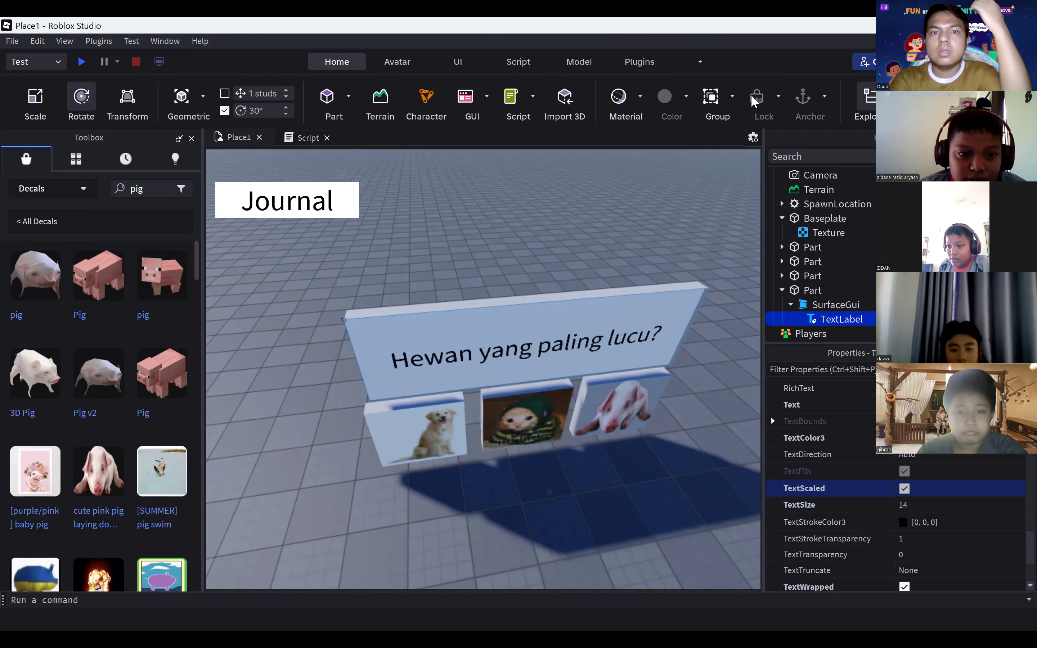
right_drag(462, 262, 502, 326)
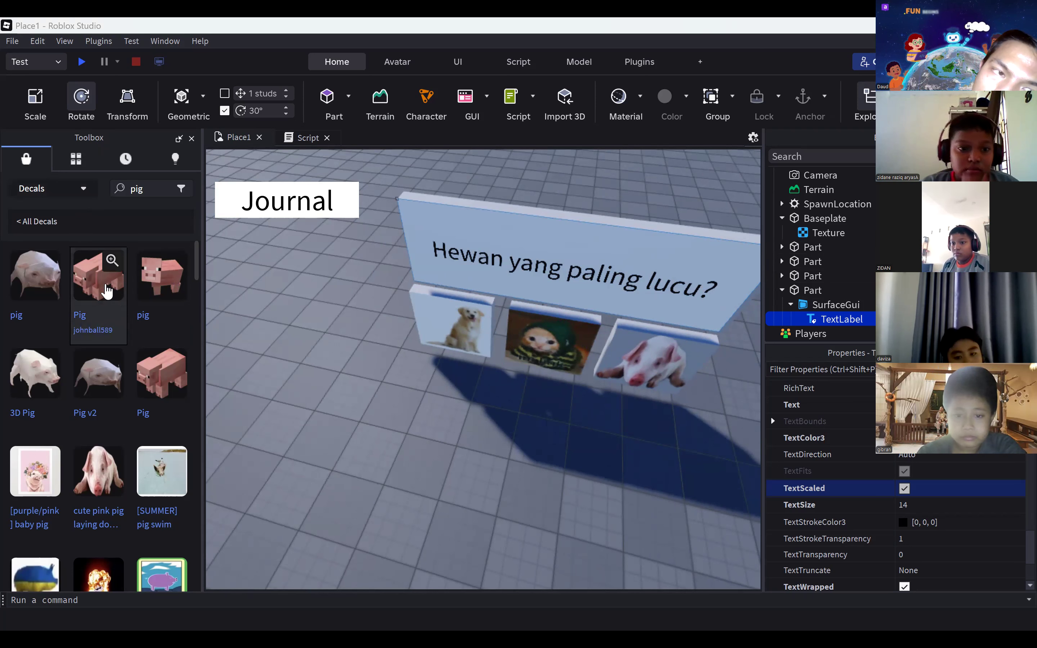
drag(107, 290, 86, 270)
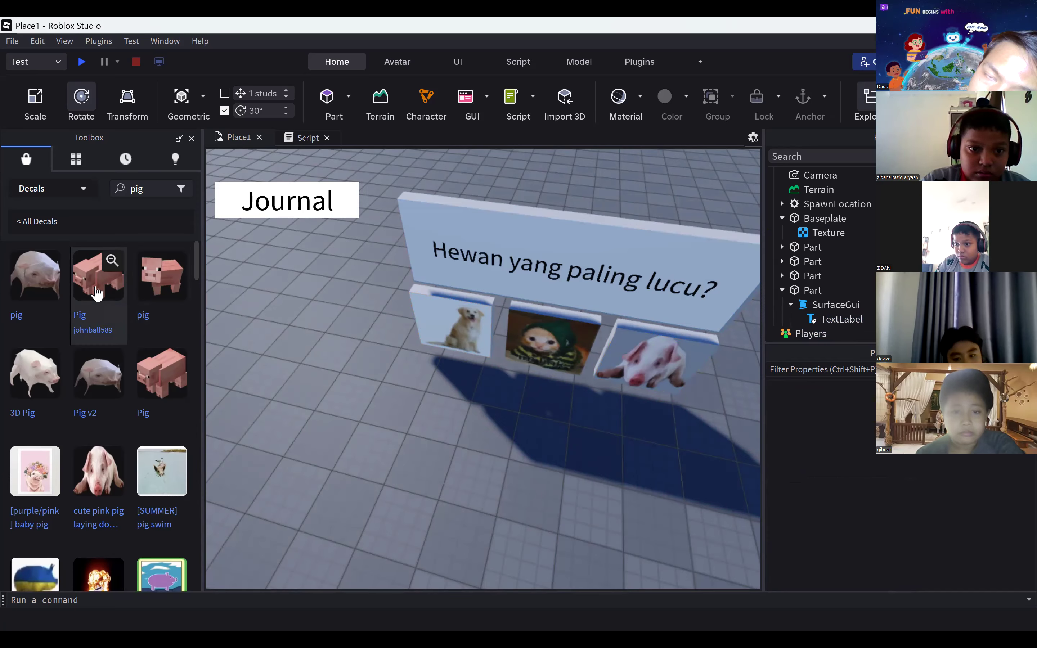
mouse_move(97, 295)
mouse_down()
mouse_move(633, 397)
mouse_move(653, 365)
mouse_move(551, 448)
mouse_move(85, 311)
mouse_up()
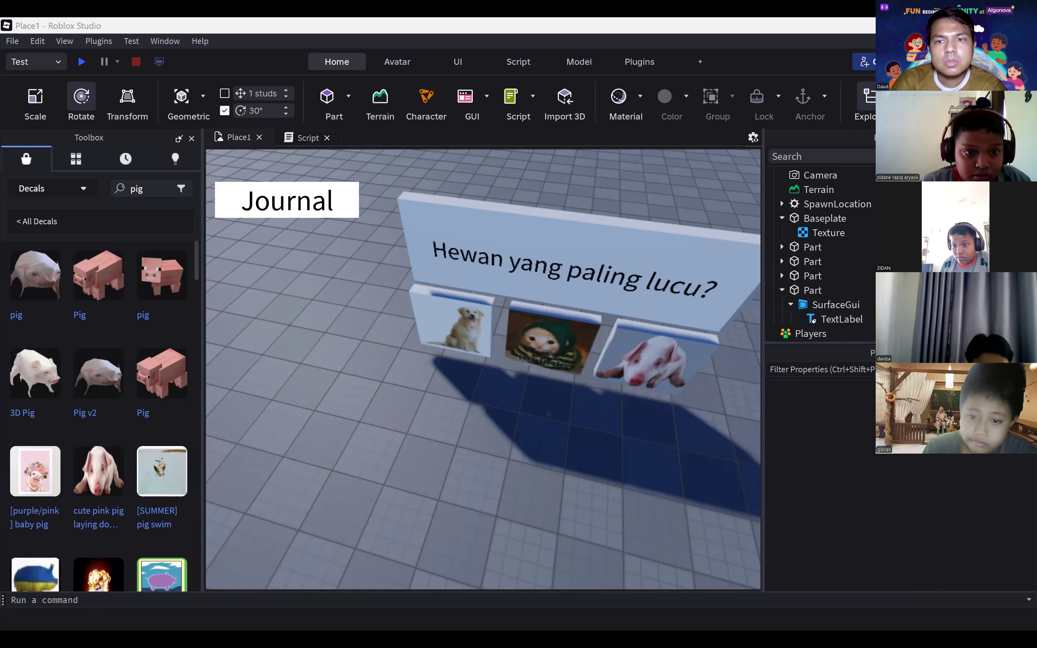
scroll(834, 277, down, 1)
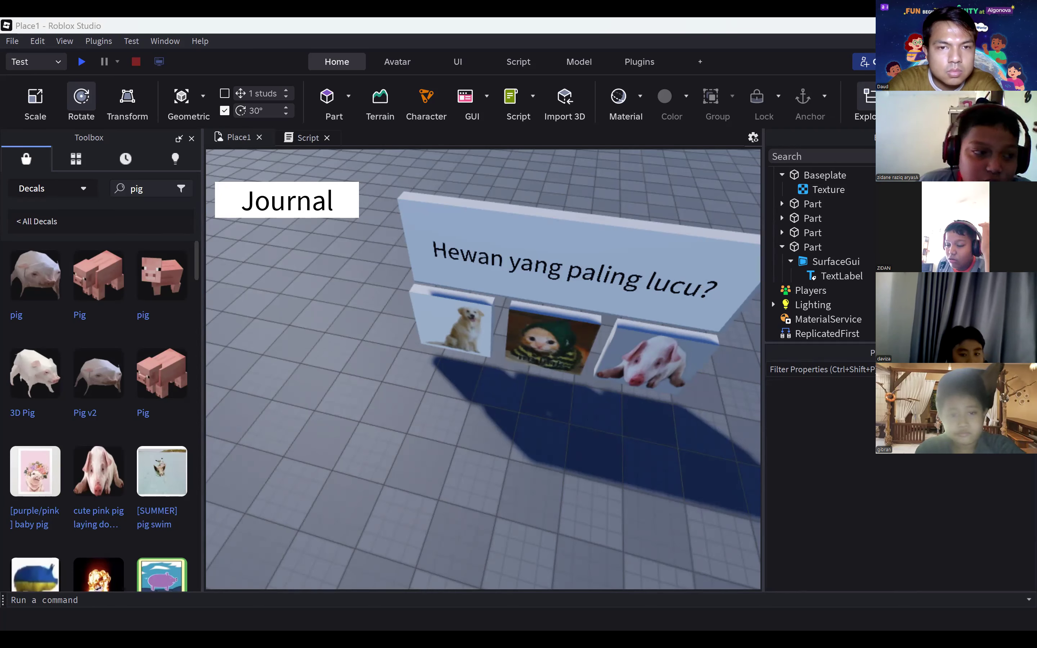
right_drag(591, 416, 595, 414)
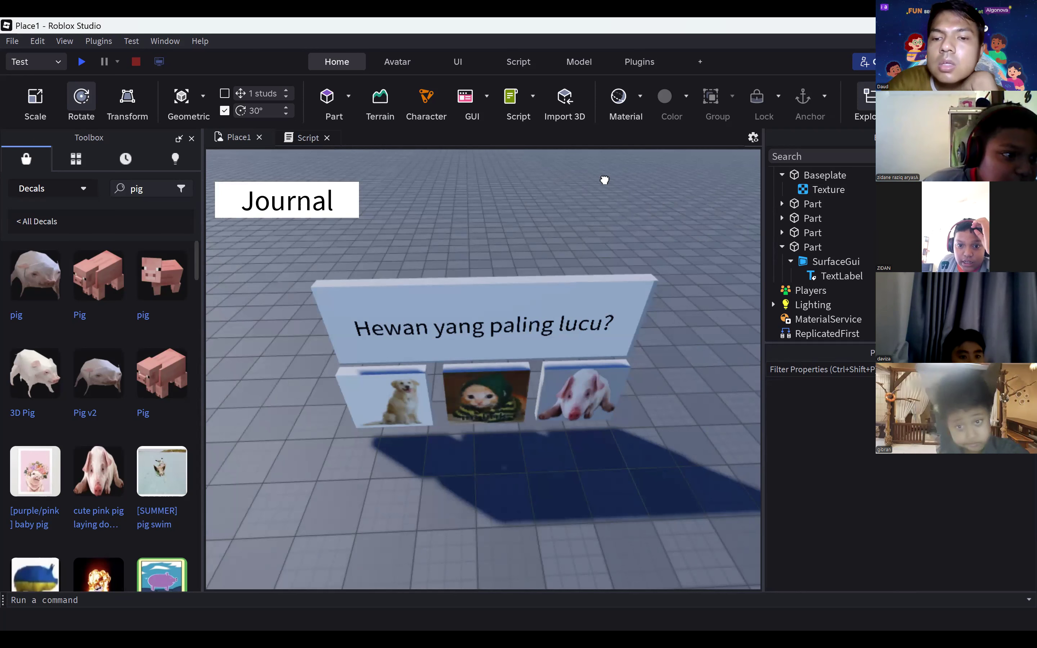
click(490, 336)
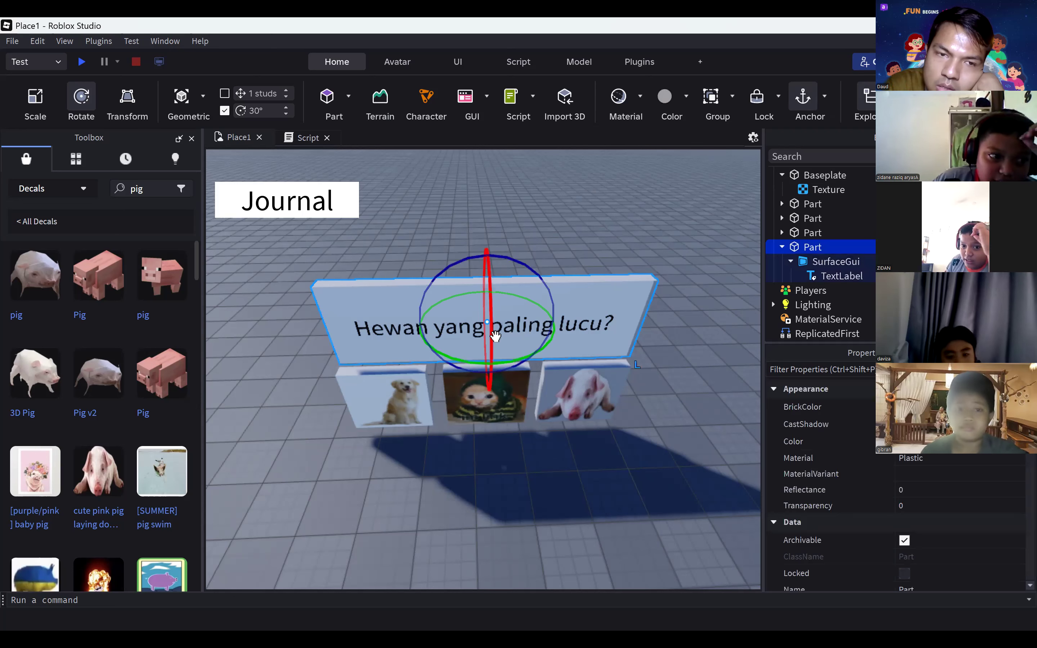
click(618, 240)
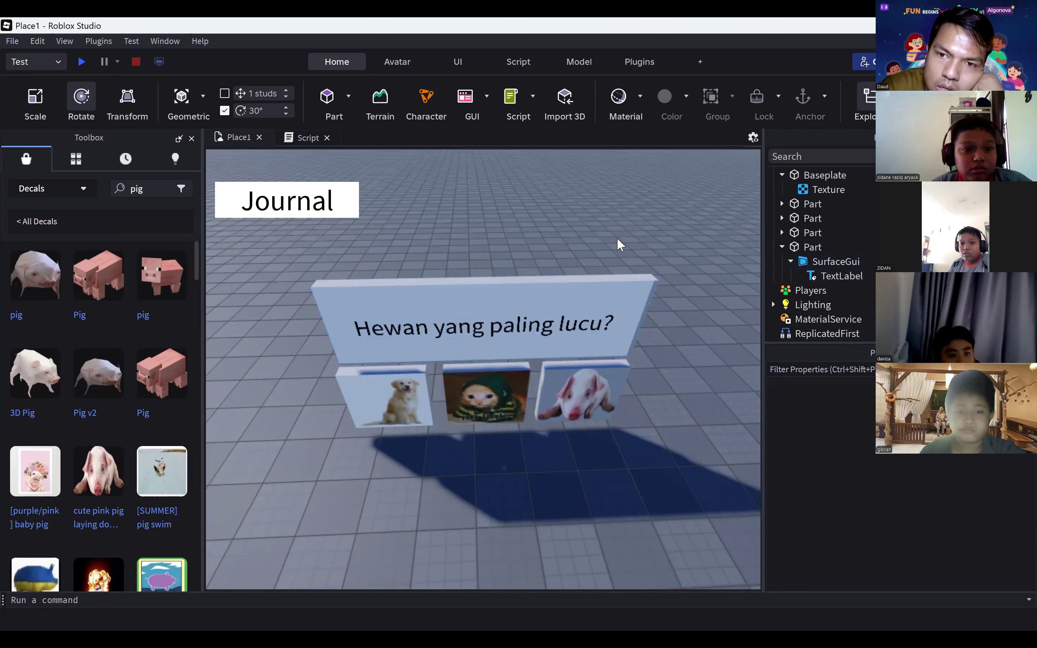
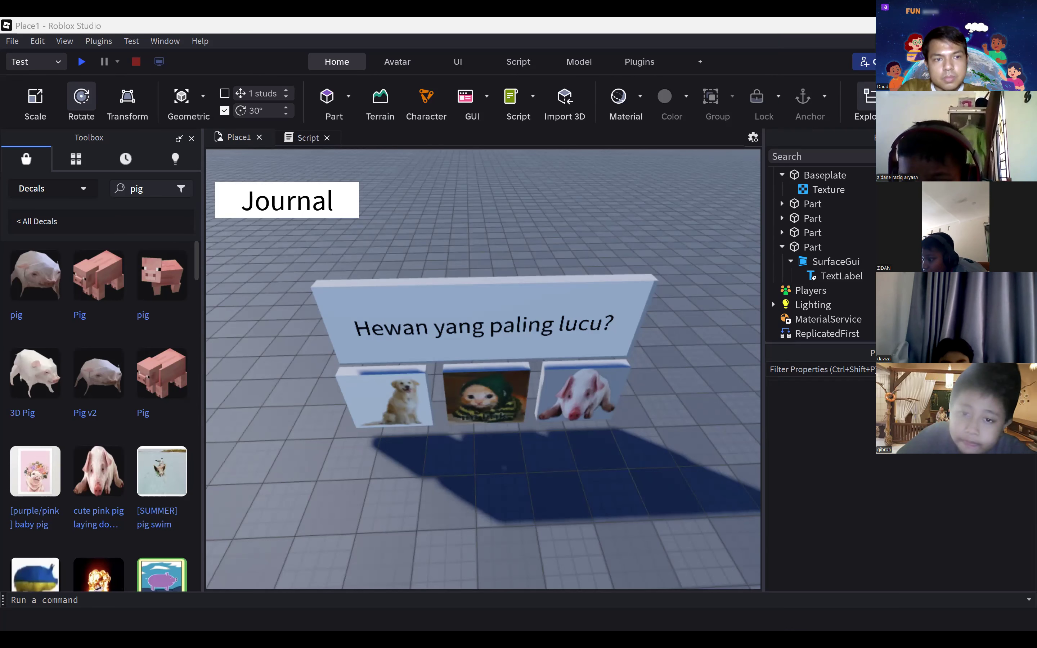
right_drag(663, 281, 659, 290)
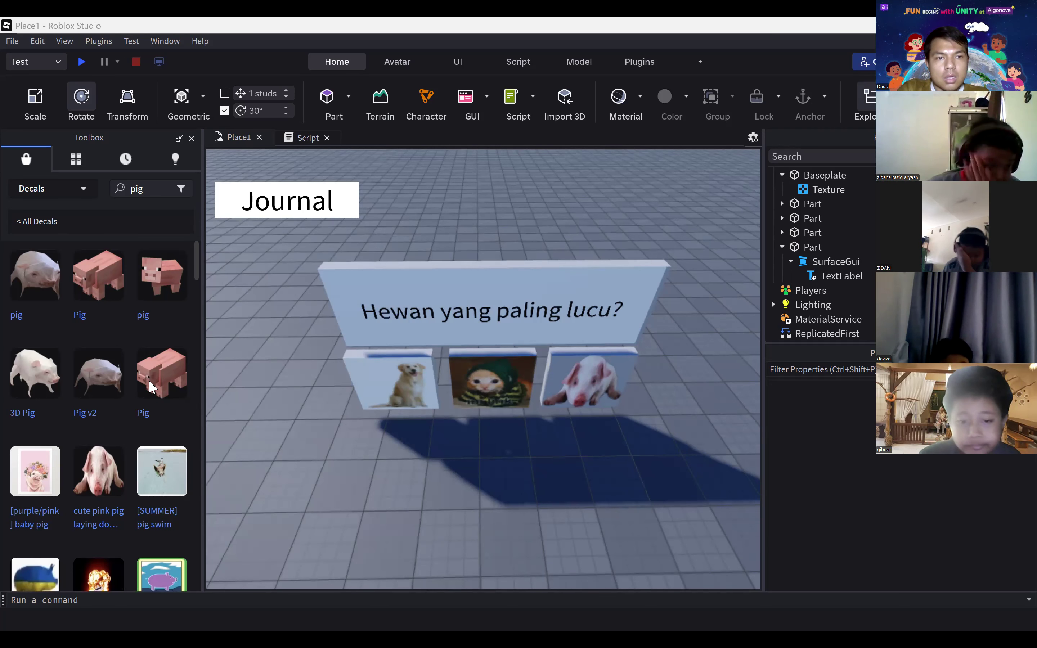
click(413, 388)
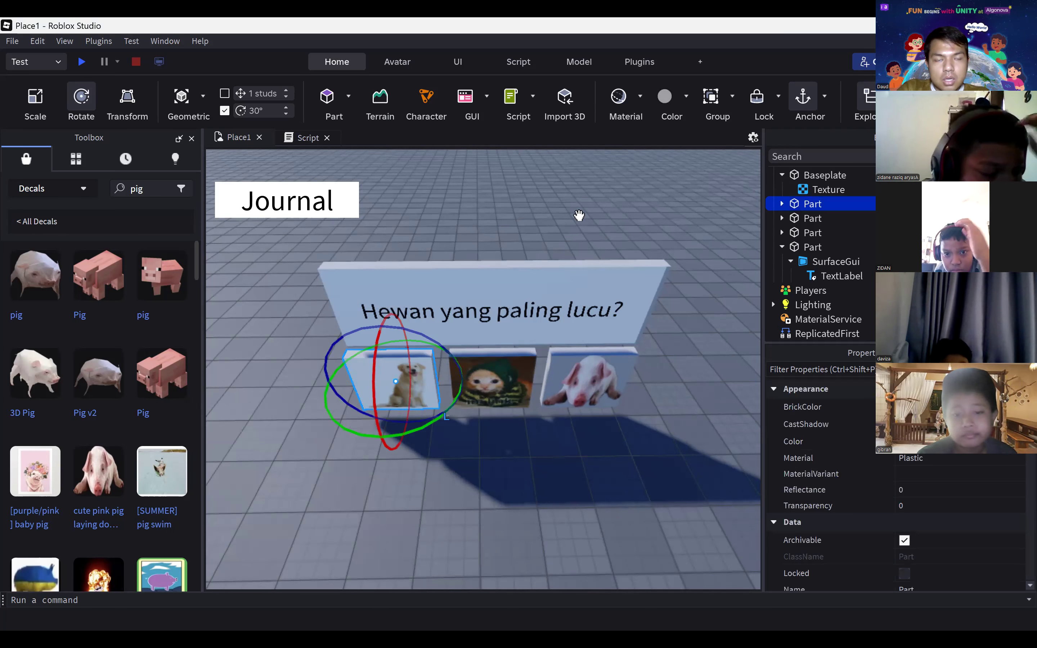
click(588, 378)
click(383, 376)
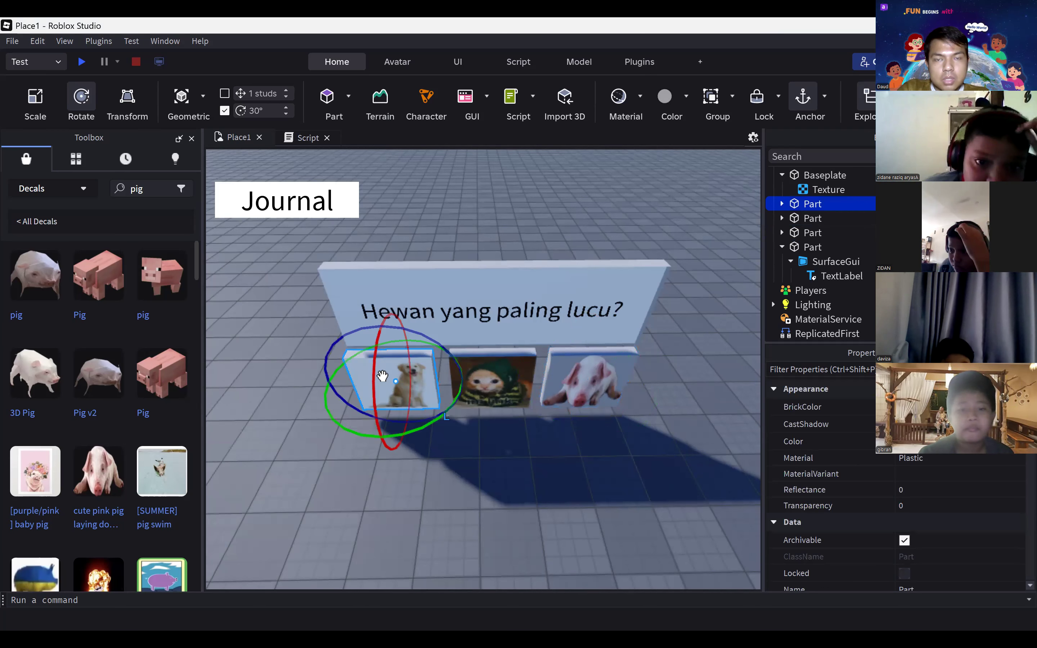
click(580, 385)
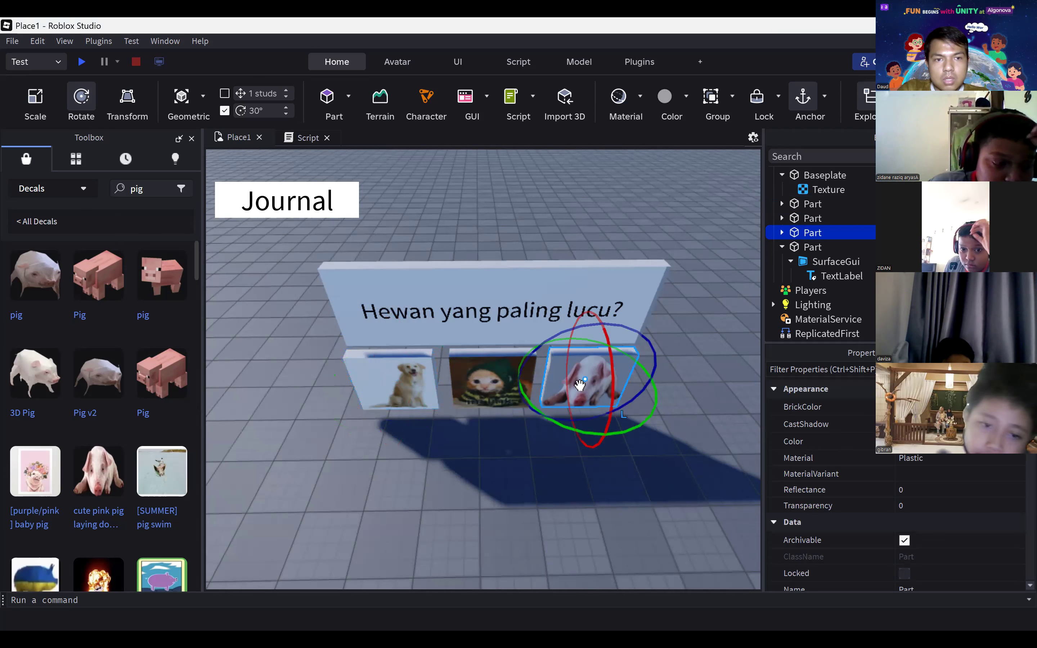
Step: Rename the dog picture part as salah
click(815, 204)
right_click(820, 206)
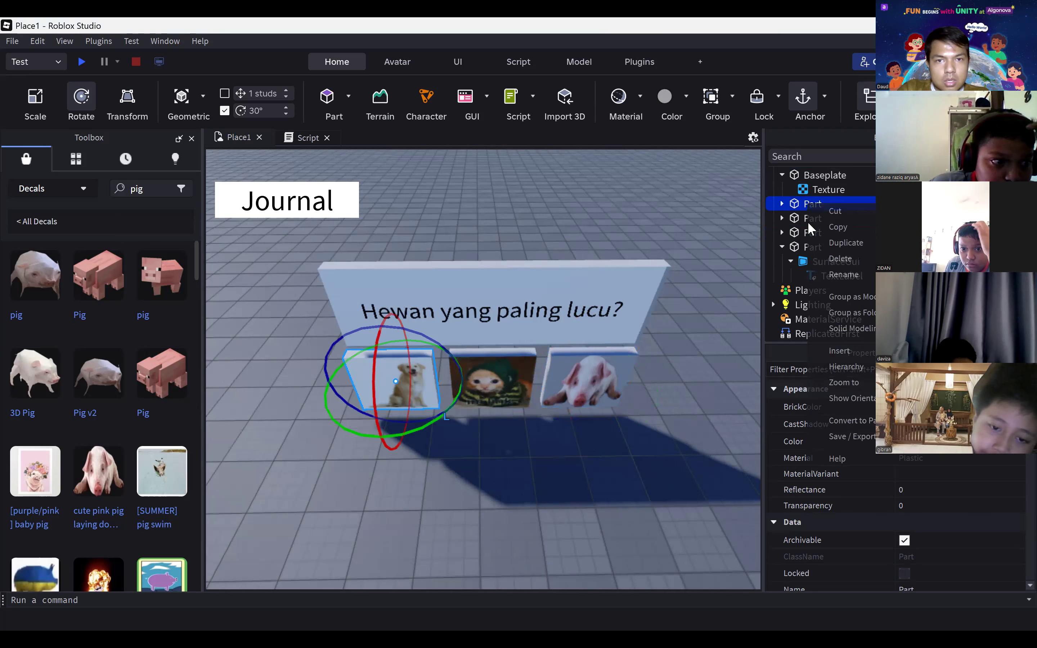
click(836, 275)
text(Salah)
key(Return)
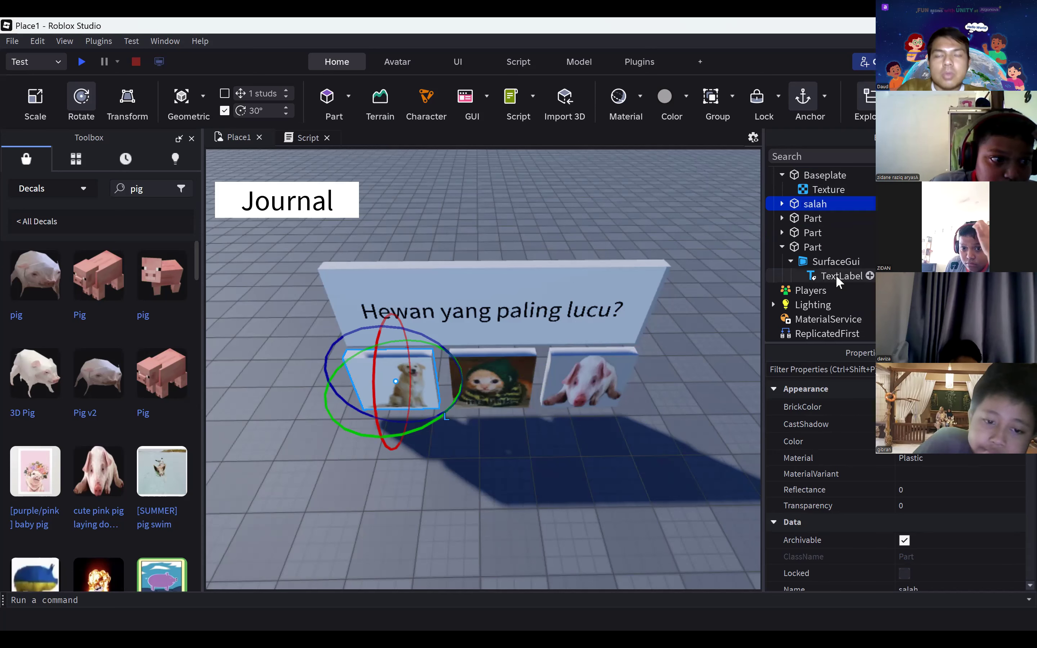
Step: Rename the pig picture part as salah
click(563, 364)
right_click(816, 233)
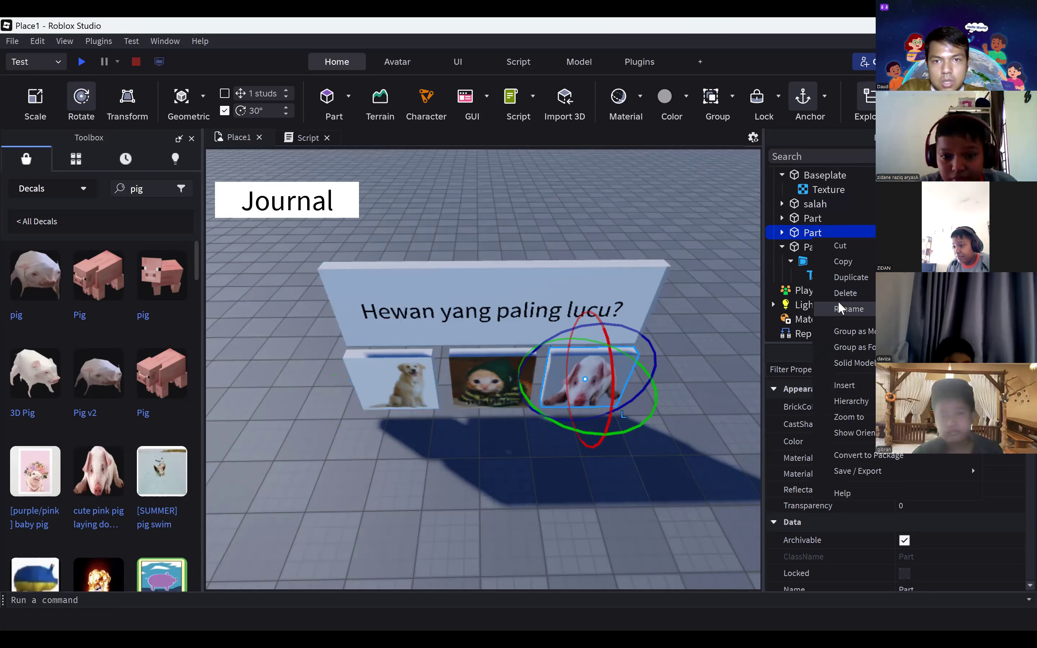
click(843, 308)
text(salah)
key(Return)
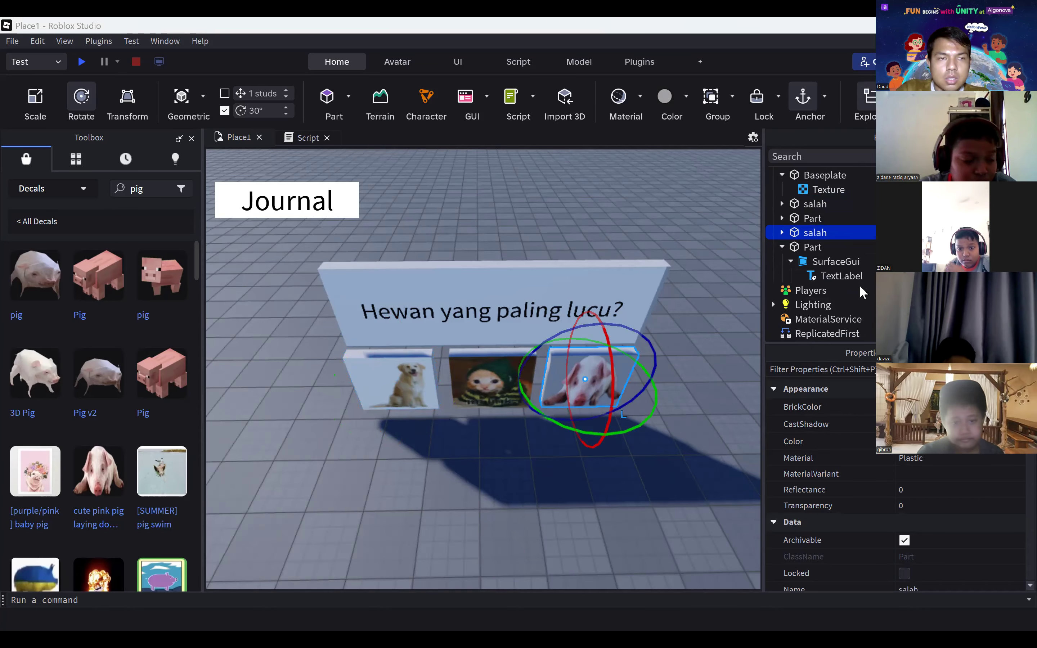
Step: Number the two wrong-answer parts, naming the dog part salah1 and the pig part salah2
right_click(820, 203)
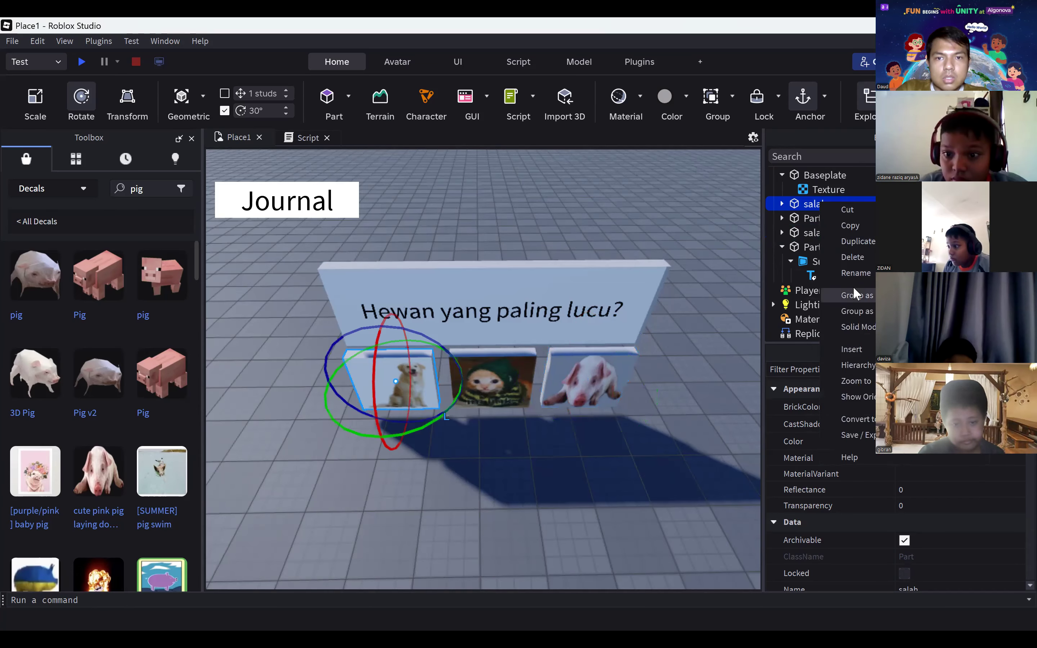
click(861, 273)
text(1)
key(Return)
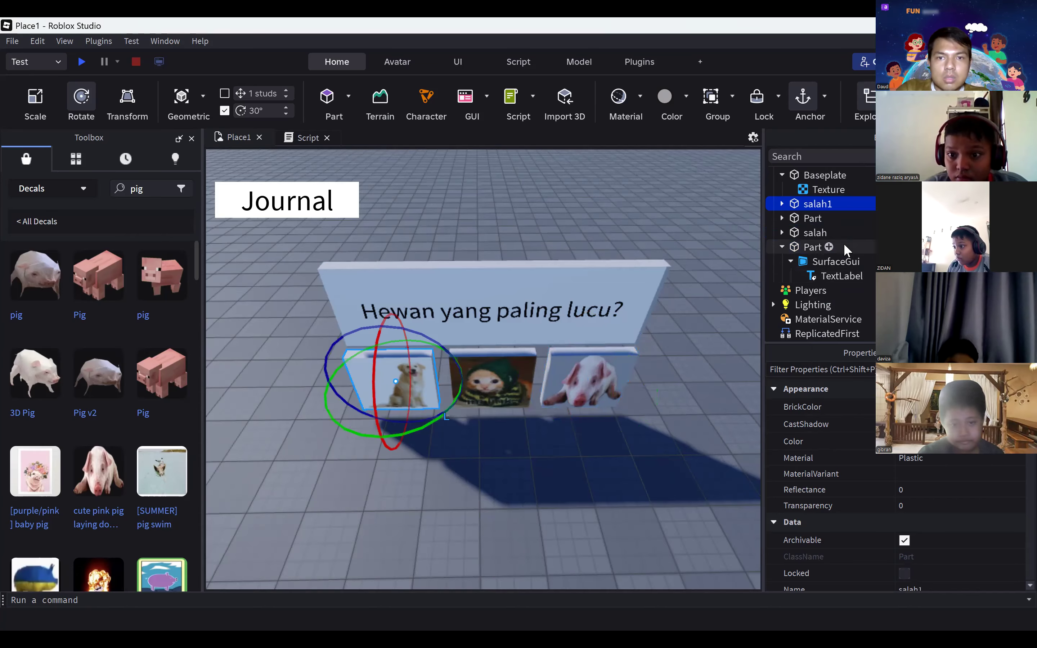
right_click(805, 234)
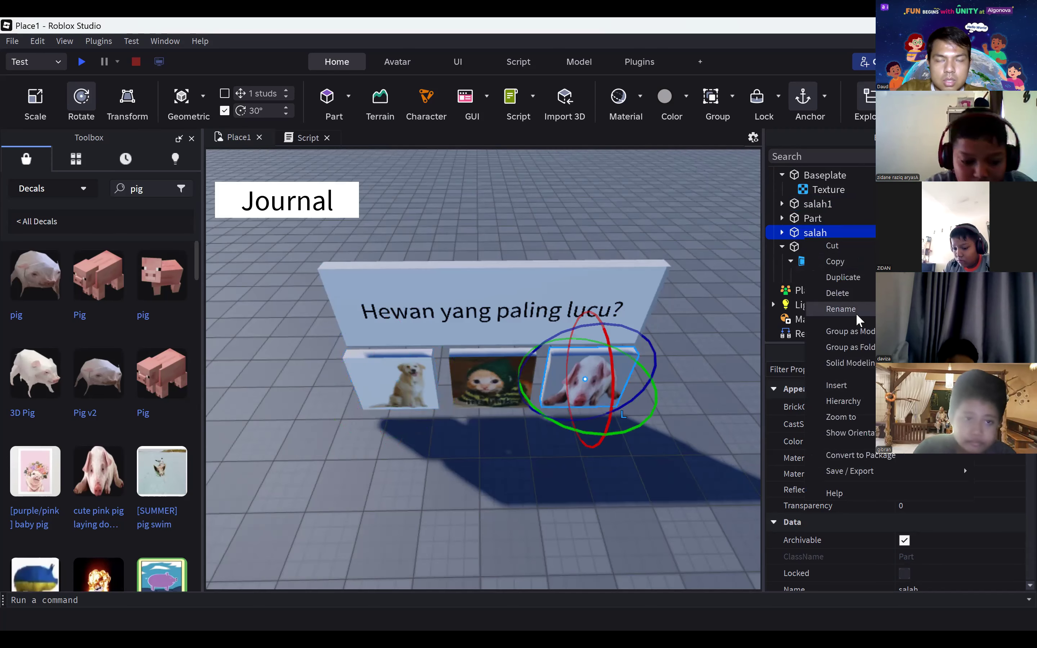
click(857, 316)
text(2)
key(Return)
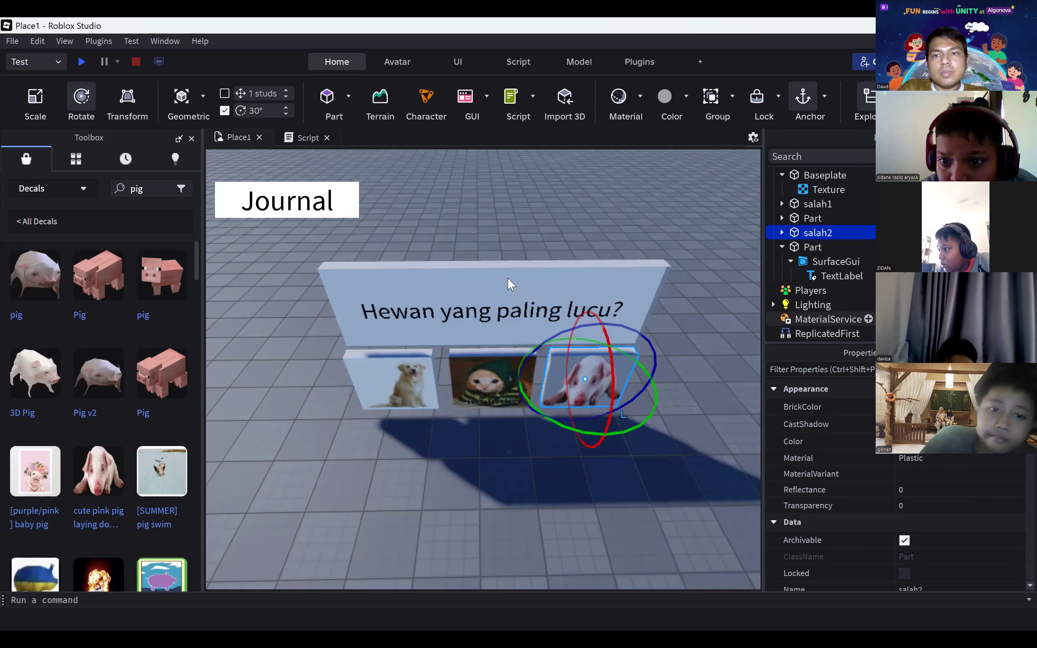
Step: Add a script to salah1 with an onTouchBam function that sets the toucher's Humanoid.Health to 0, connected to Part1's Touched event
click(842, 204)
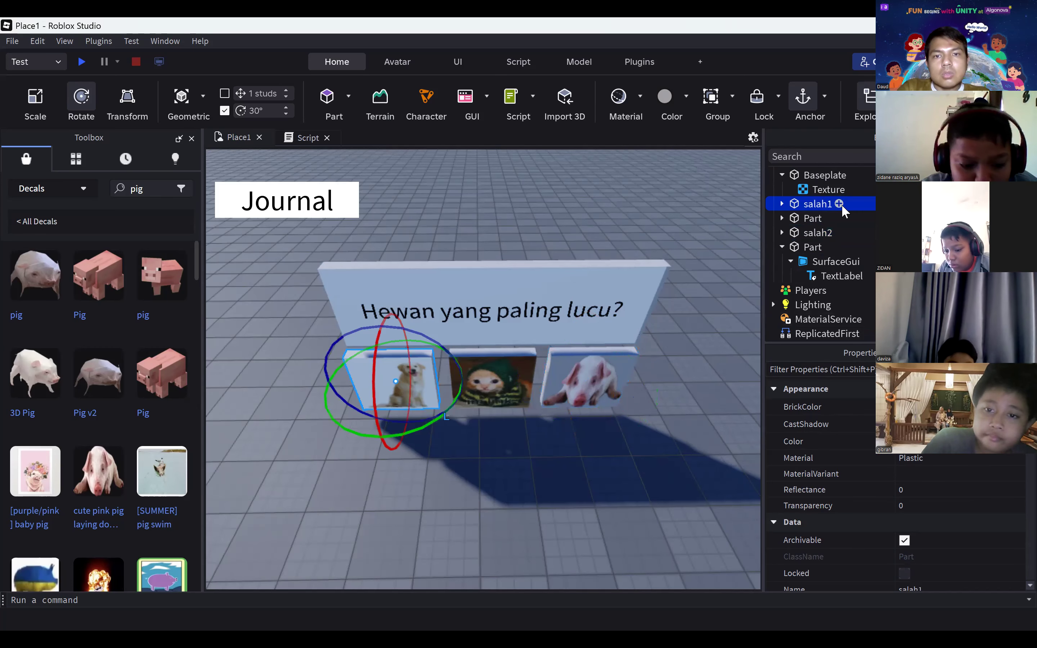
click(839, 204)
click(712, 257)
text(function onTouchBam(who) 	who.Parent.Humanoid.Health = 0 end game.workspace.Part1.Touched:Connect(onTouchBam))
Step: Retarget the script's Touched connection to salah1 without the leftover print statement, and copy the whole code
double_click(387, 203)
text(salah1)
drag(618, 200, 758, 202)
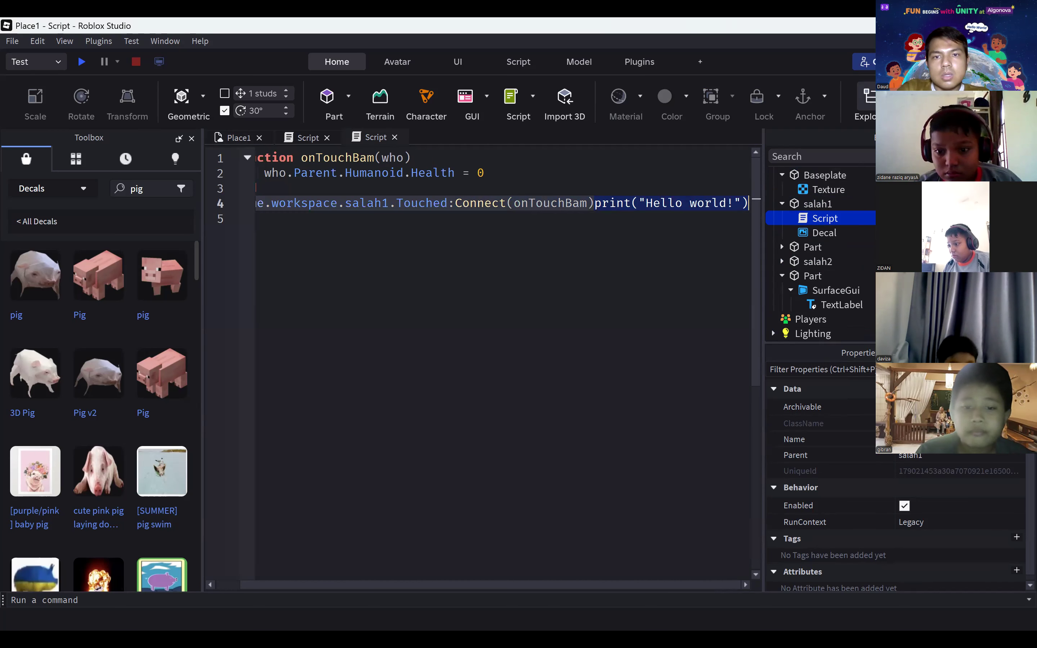
key(BackSpace)
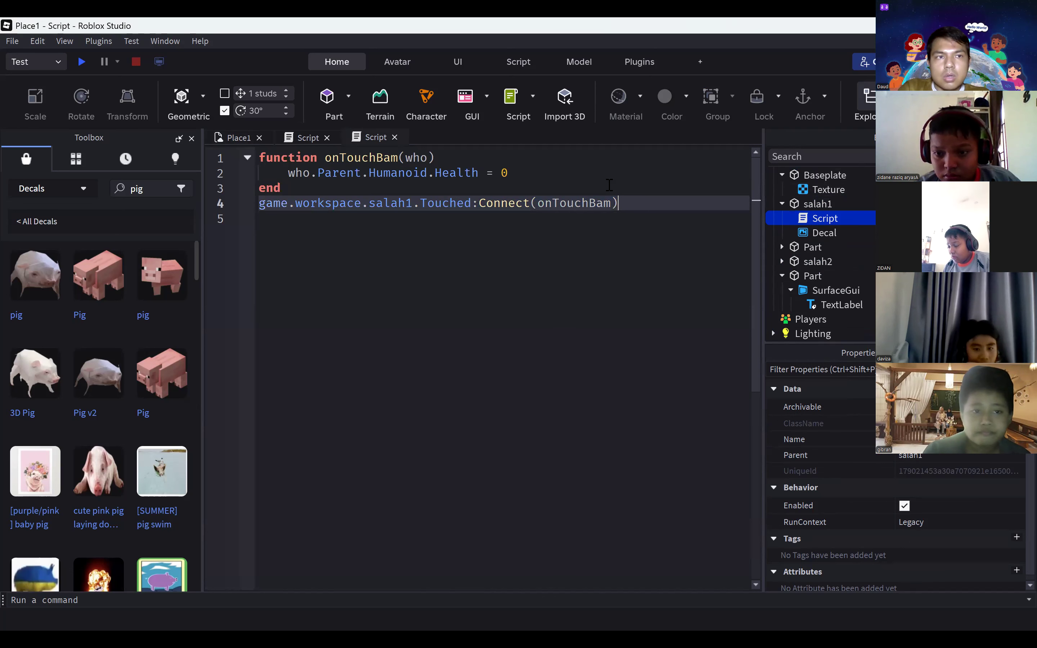
key(ctrl+a)
key(ctrl+c)
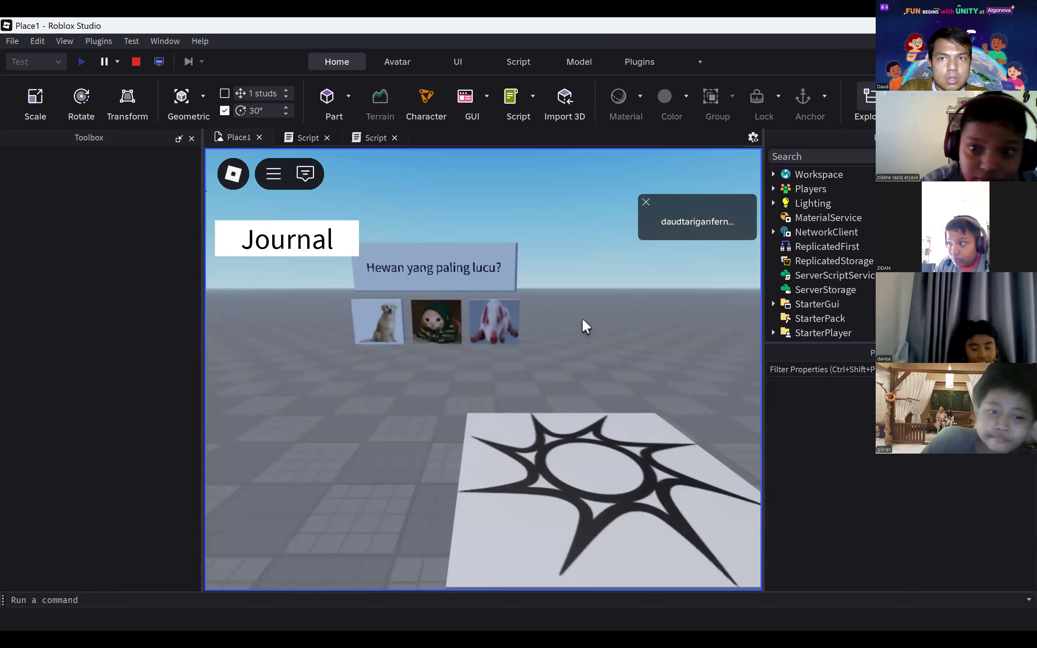
Step: Playtest the game by walking the character into the dog panel, and stop the test
key(w)
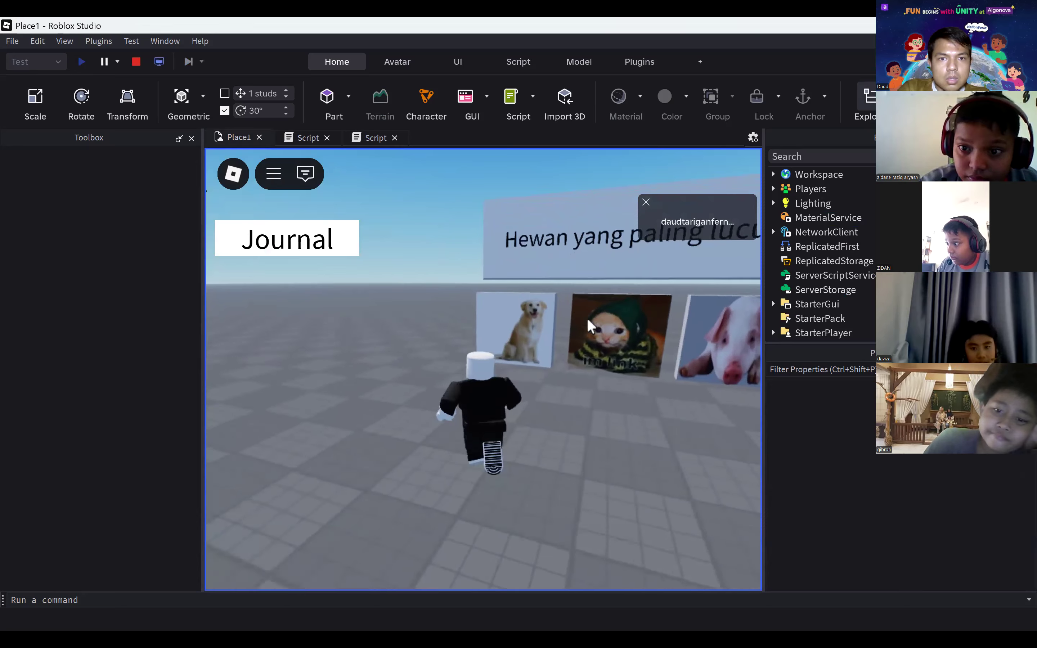
key(w)
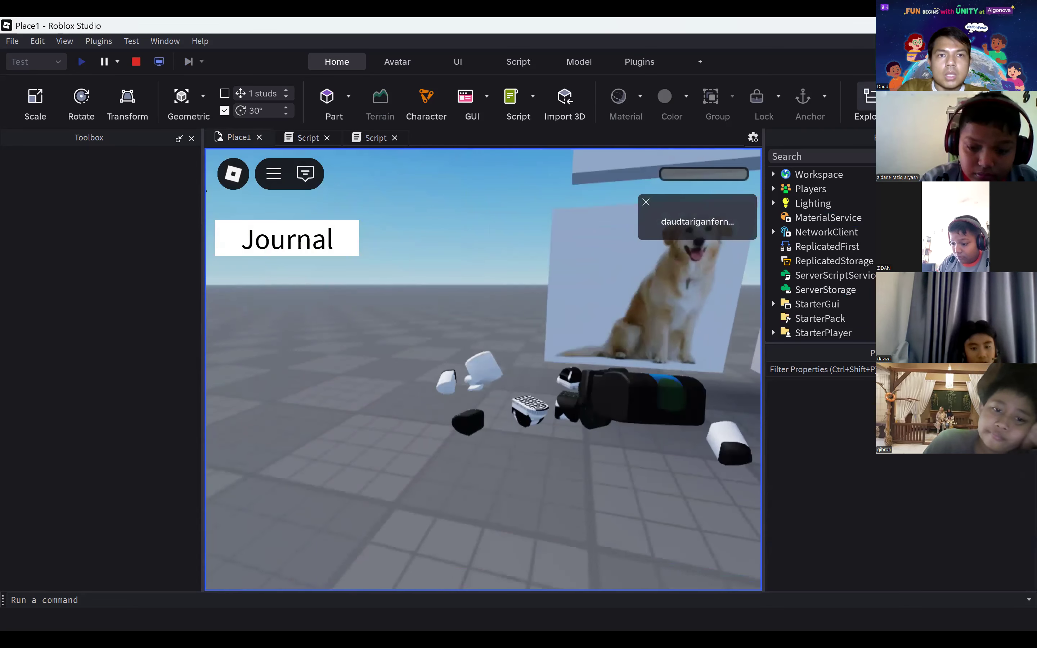
click(135, 62)
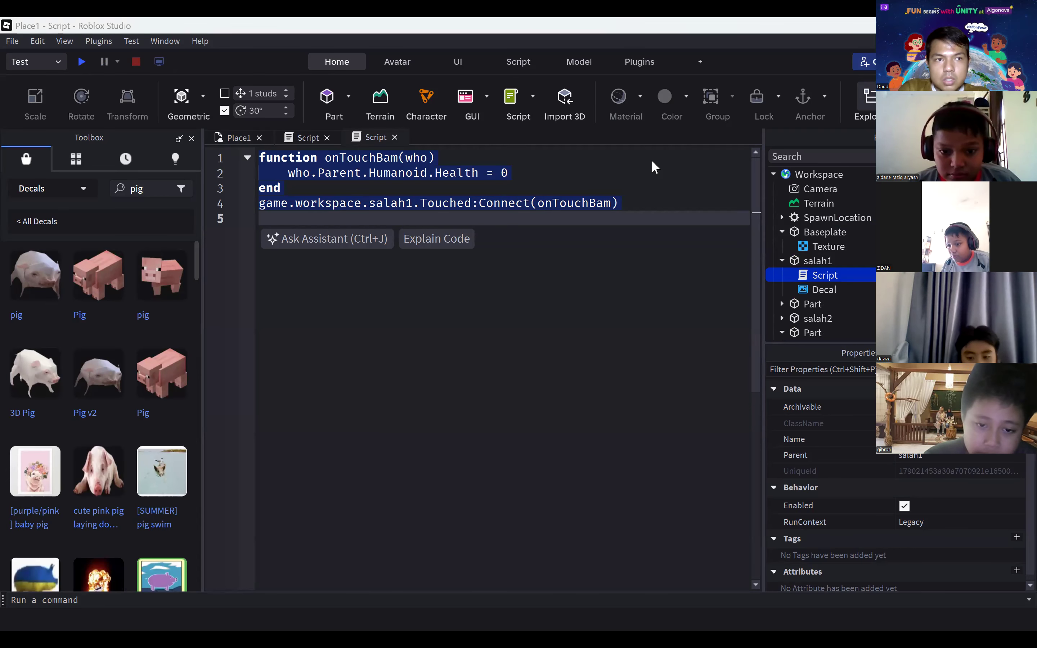
Step: Add a script to the pig part salah2 with the copied onTouchBam code, connecting it to salah2's Touched event
click(239, 137)
click(400, 365)
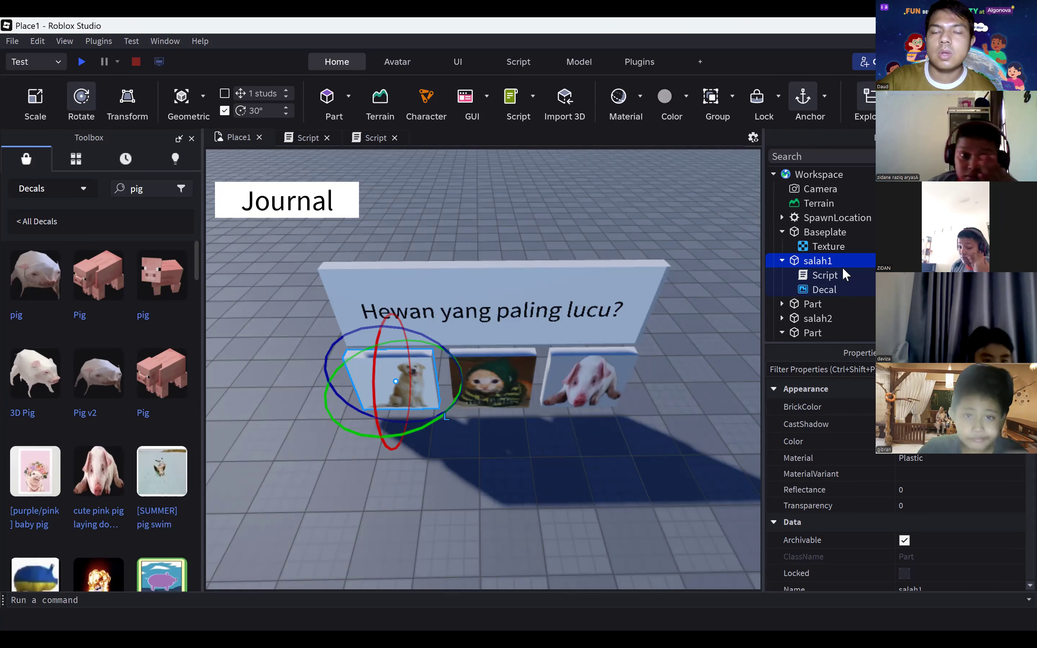
click(839, 318)
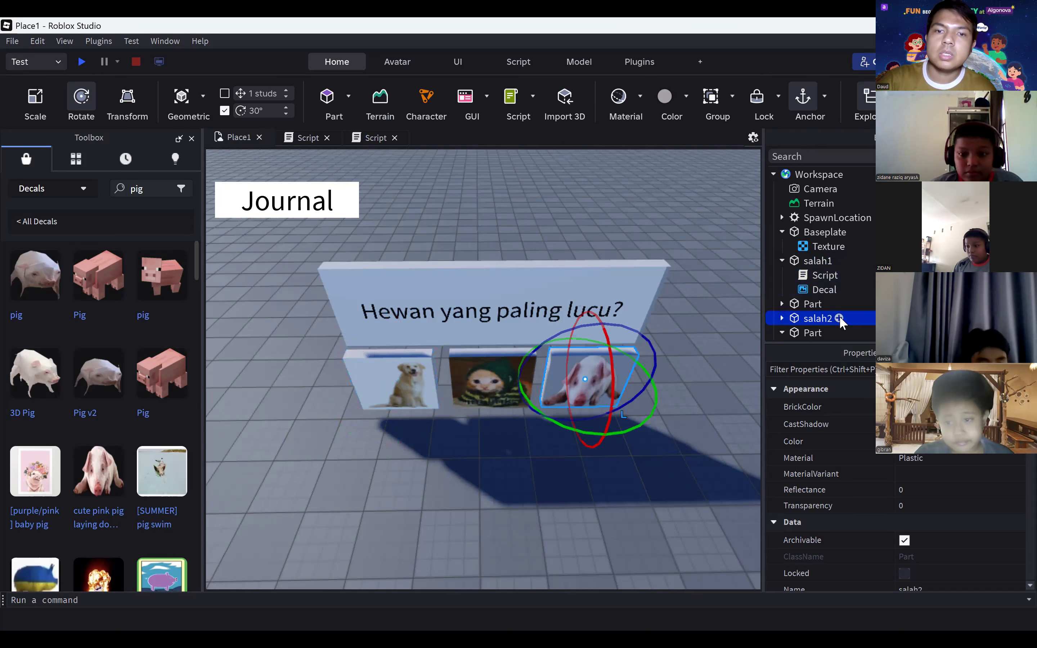
click(840, 316)
click(743, 343)
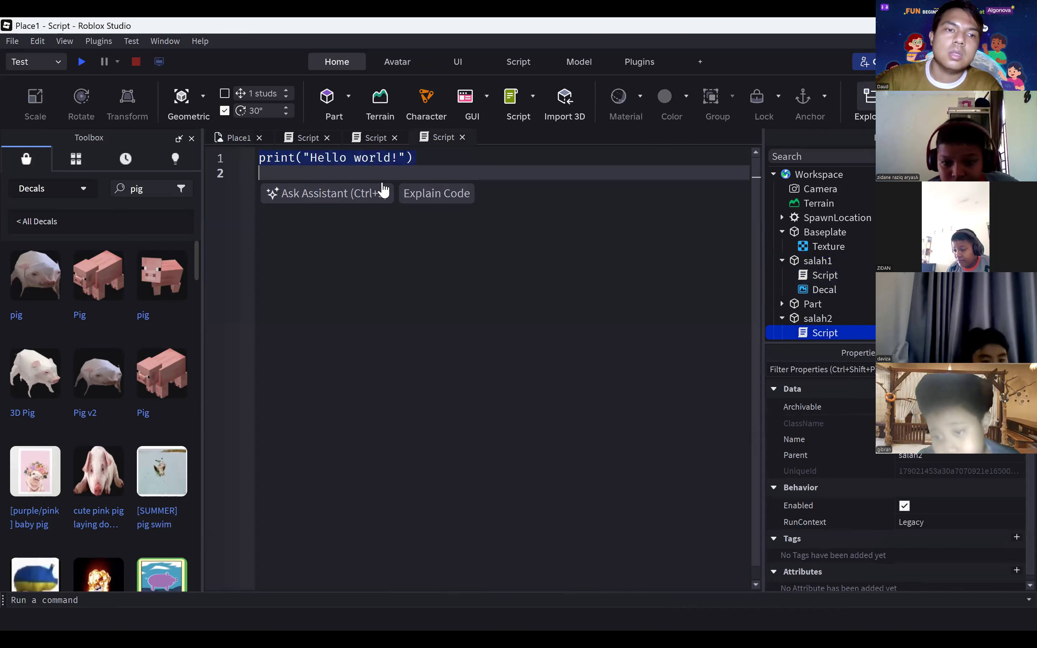
key(ctrl+v)
click(413, 203)
key(BackSpace)
text(2)
key(ctrl+a)
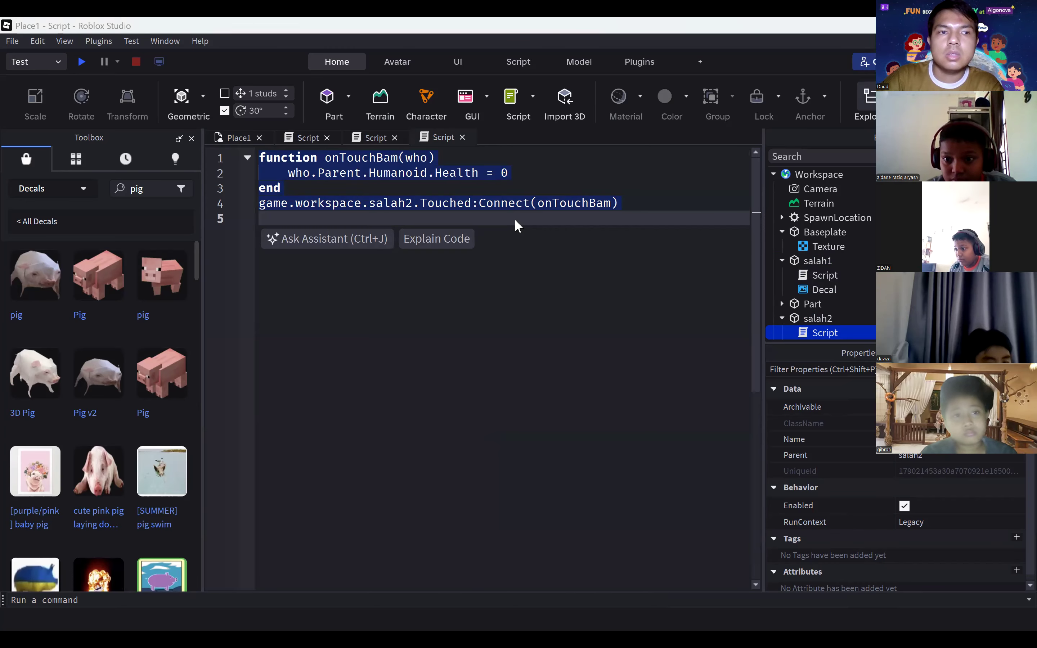
Step: Add a ParticleEmitter to the cat picture part and turn off its Enabled property
click(239, 138)
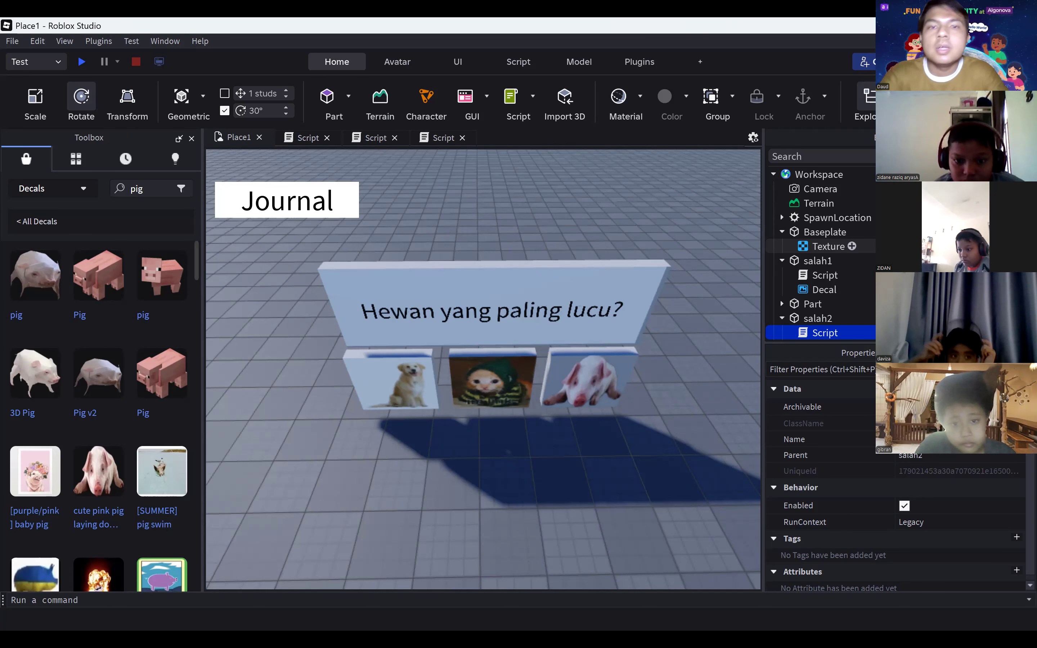
click(477, 374)
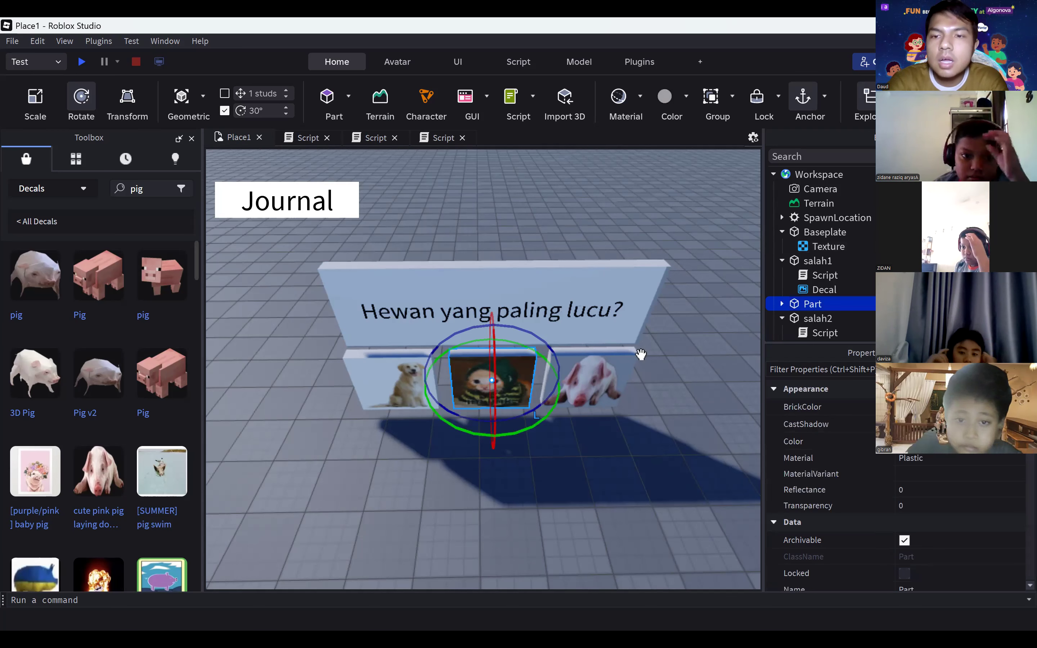
click(829, 304)
text(par)
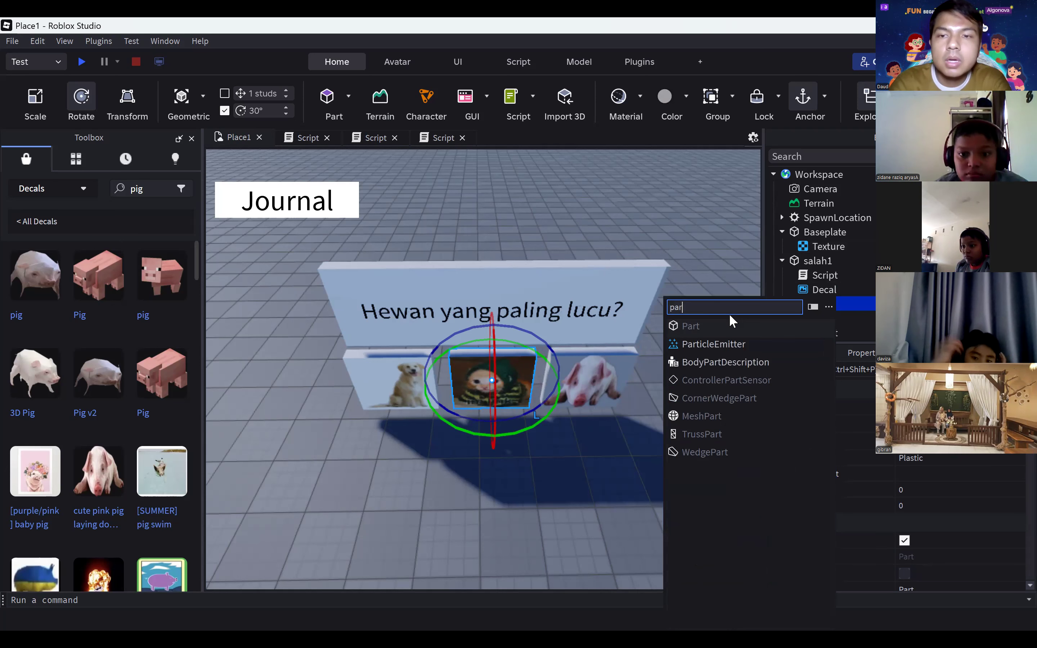
text(ti)
key(Return)
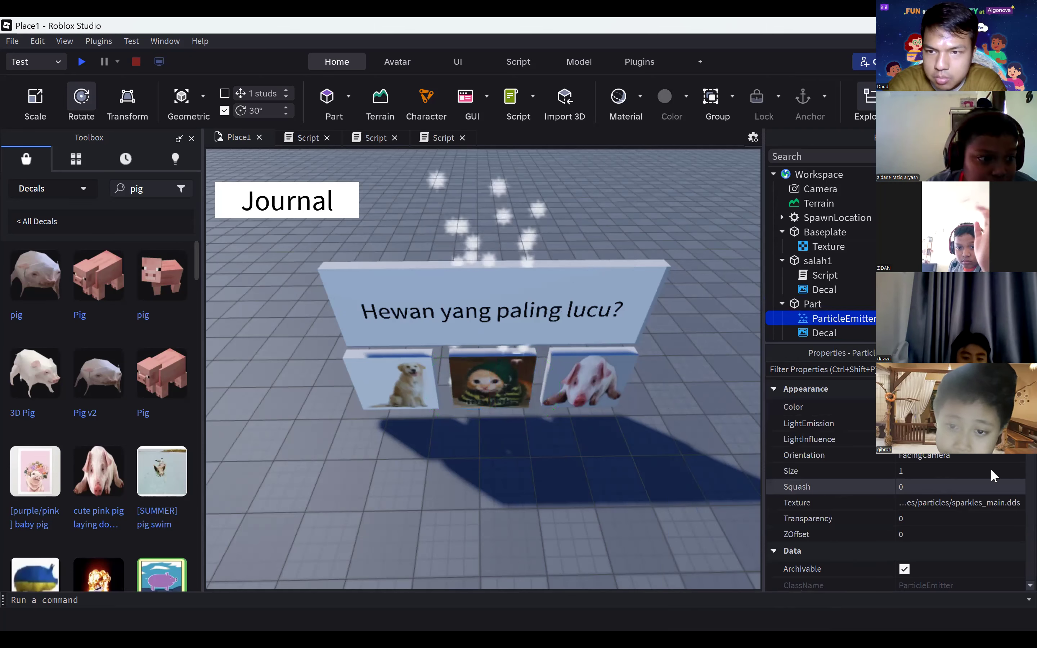
scroll(991, 468, down, 5)
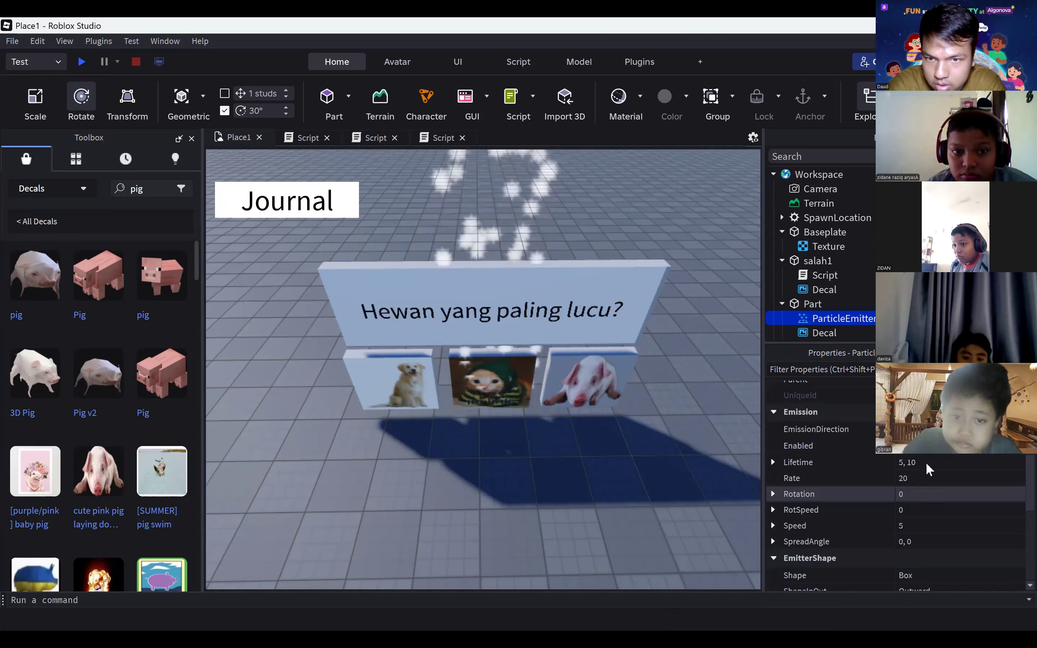
click(904, 447)
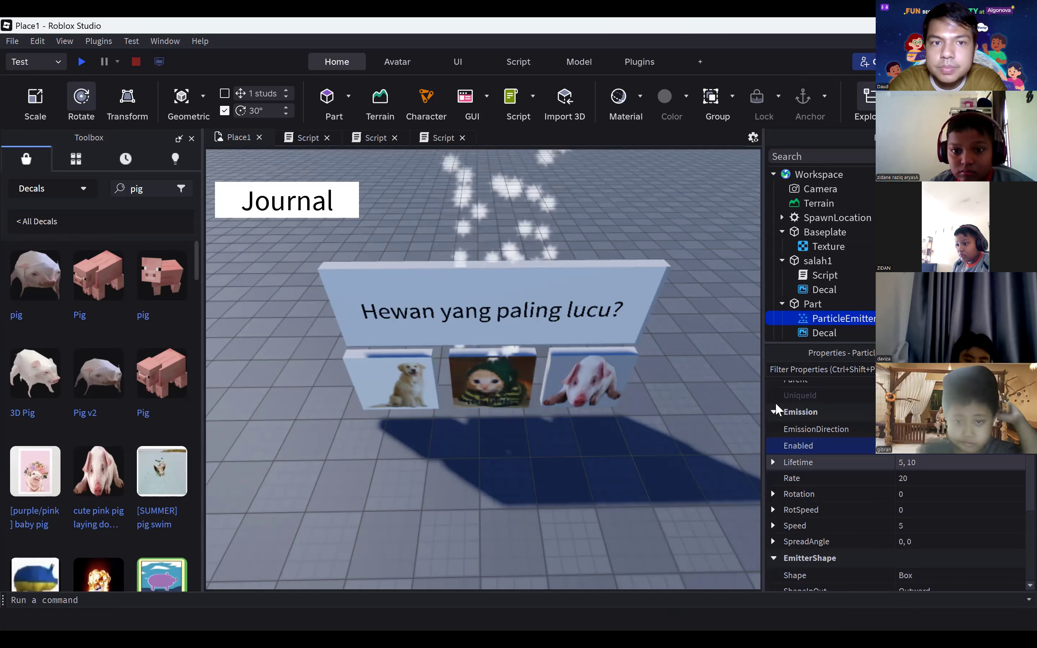
Step: Rename the cat picture part as bener
right_click(807, 304)
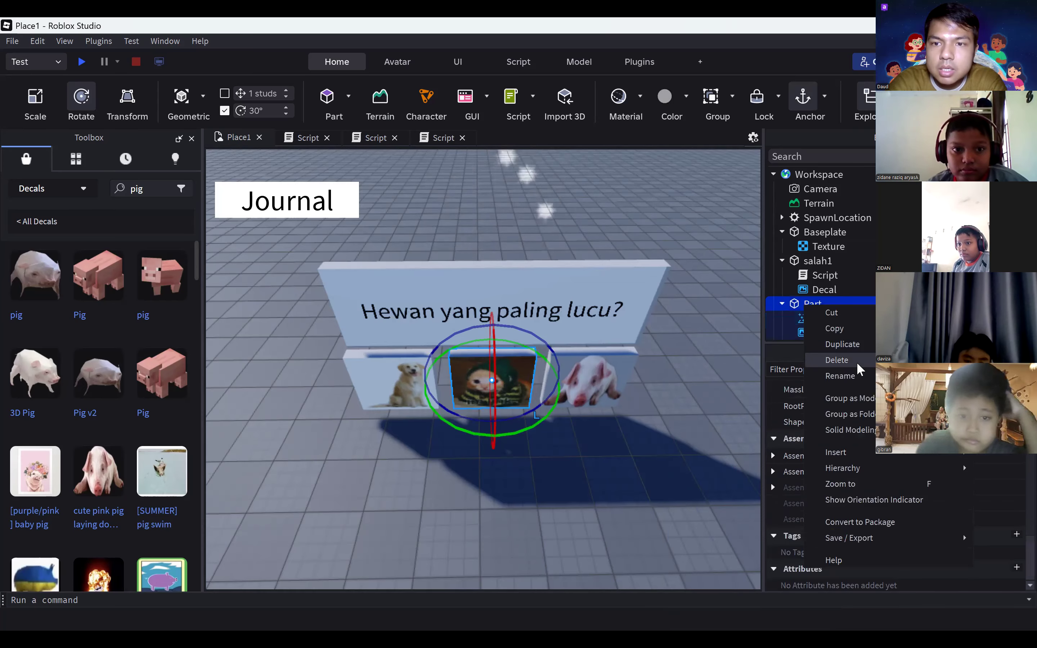
click(855, 374)
text(bener)
key(Return)
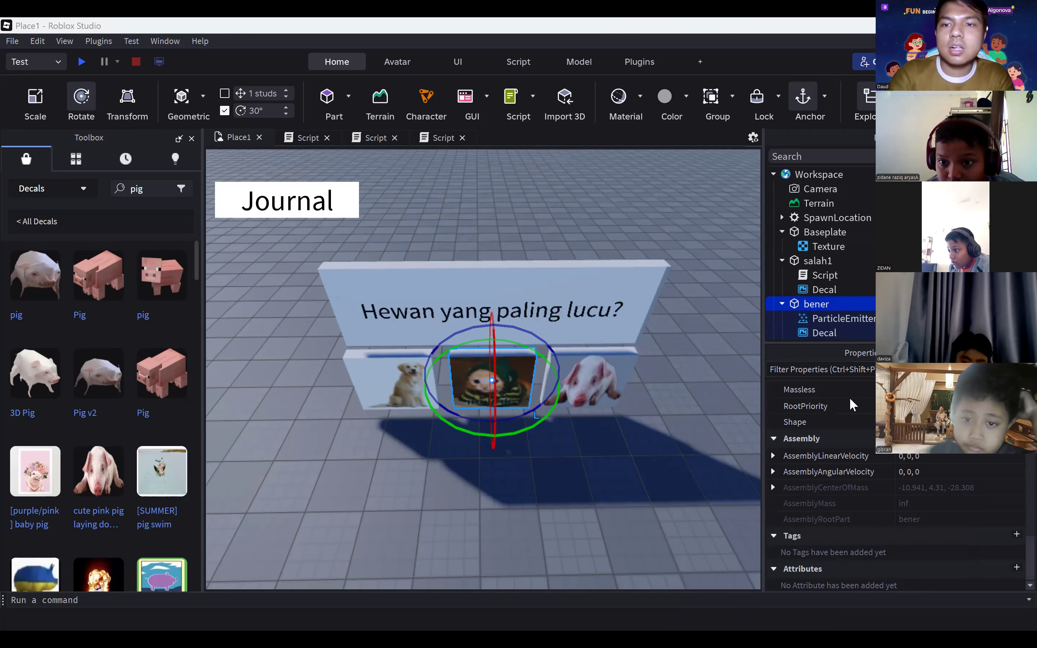
Step: Add a script to bener with an onTouch function that enables Part3's ParticleEmitter, connected to Part's Touched event
click(715, 337)
key(ctrl+a)
text(function onTouch(who) 	game.Workspace.Part3.ParticleEmitter.Enabled = true end game.workspace.Part.Touched:Connect(onTouch))
Step: Replace the Part3 and Part references in the onTouch script with bener
double_click(406, 172)
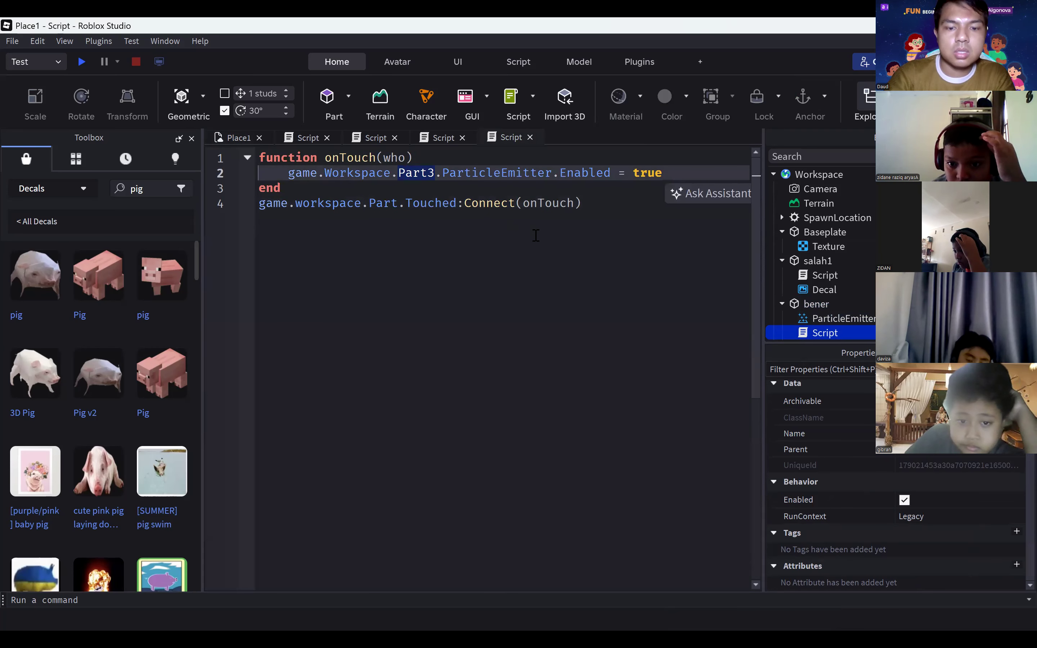
text(ben)
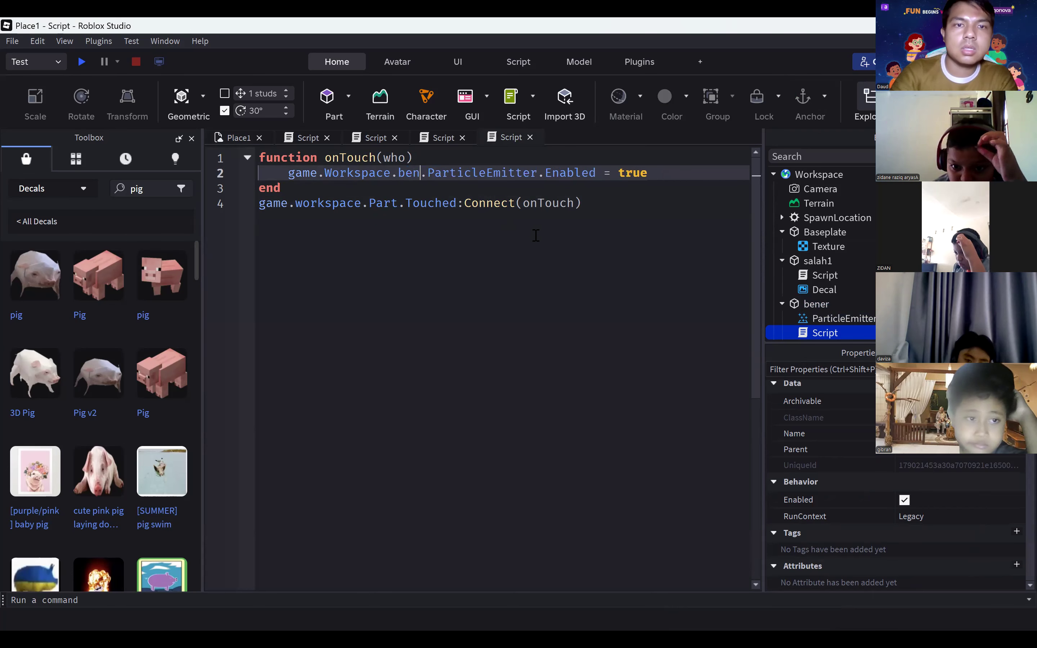
text(er)
double_click(370, 202)
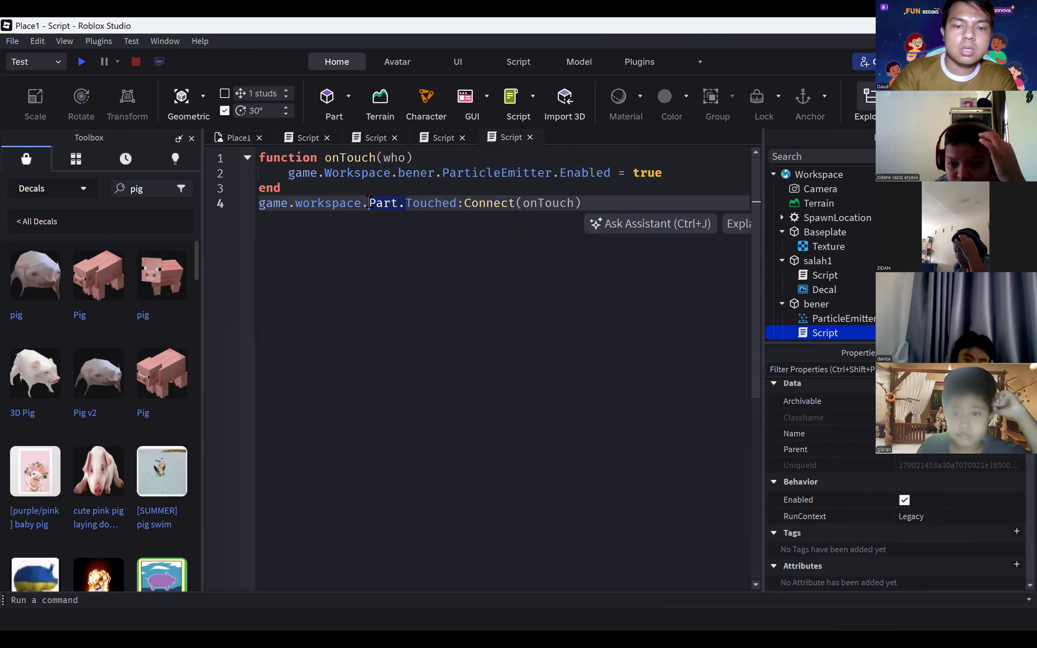
text(bener)
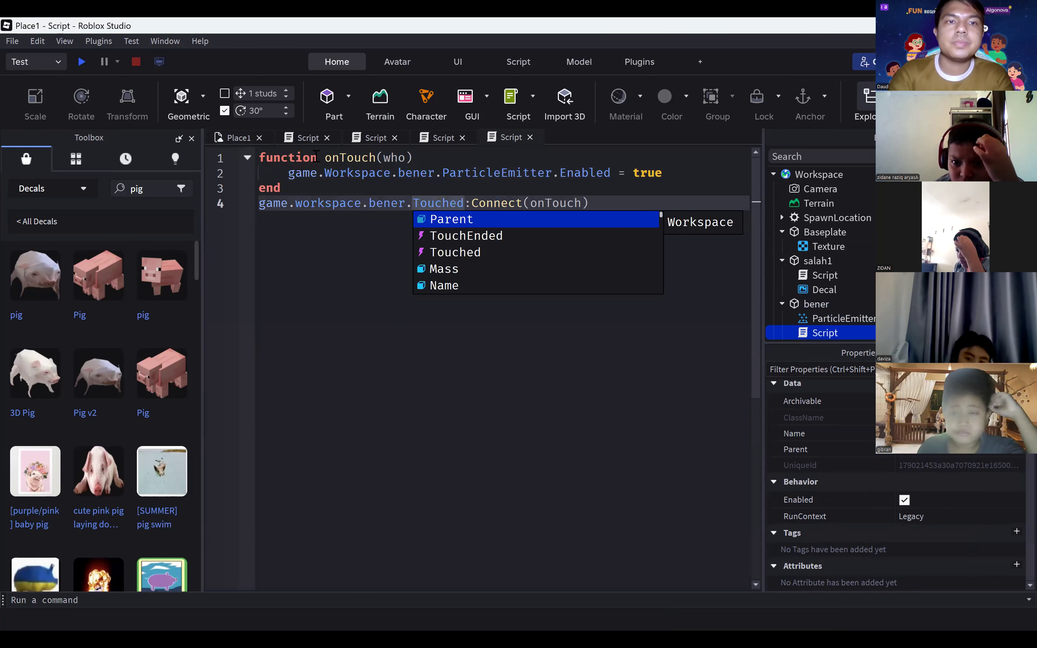
Step: Playtest the game by walking the character into the cat panel, stop the test and select the script's code
click(81, 62)
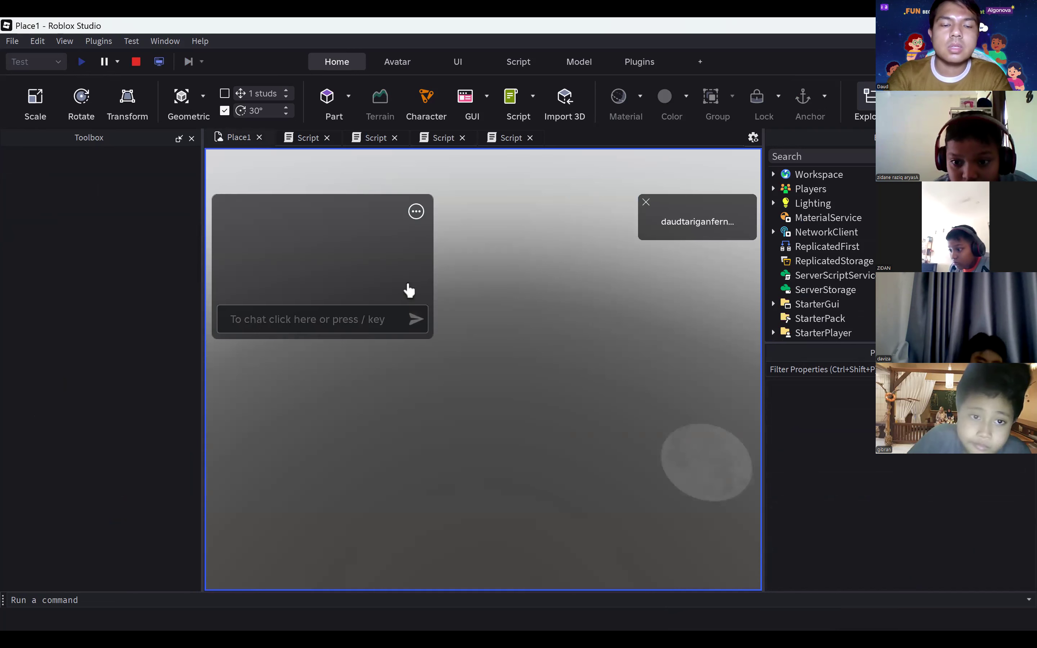
key(w)
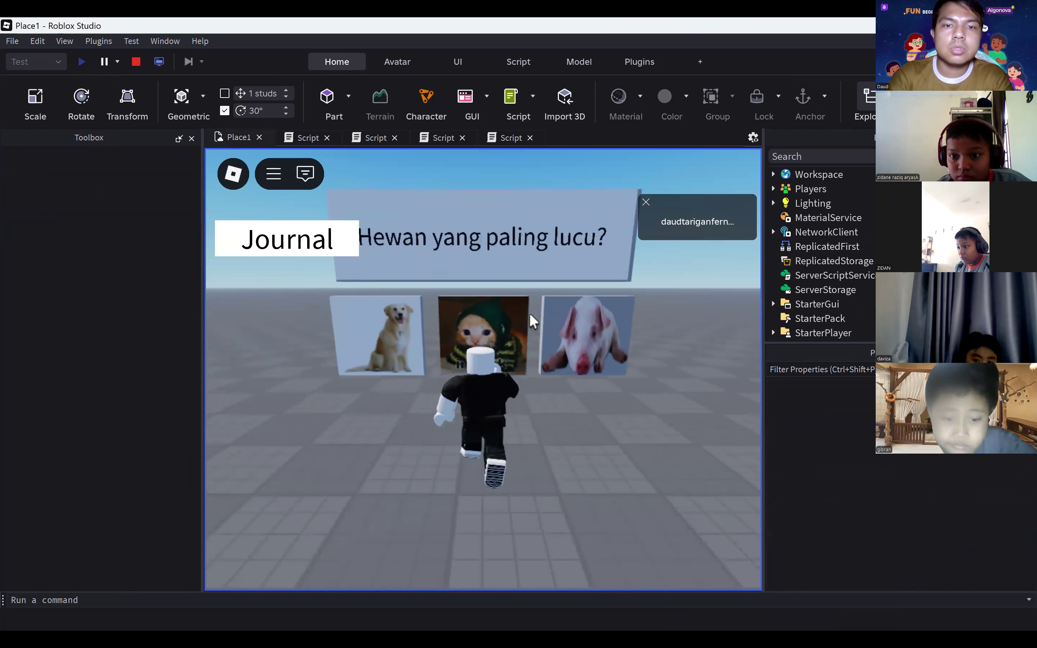
key(s)
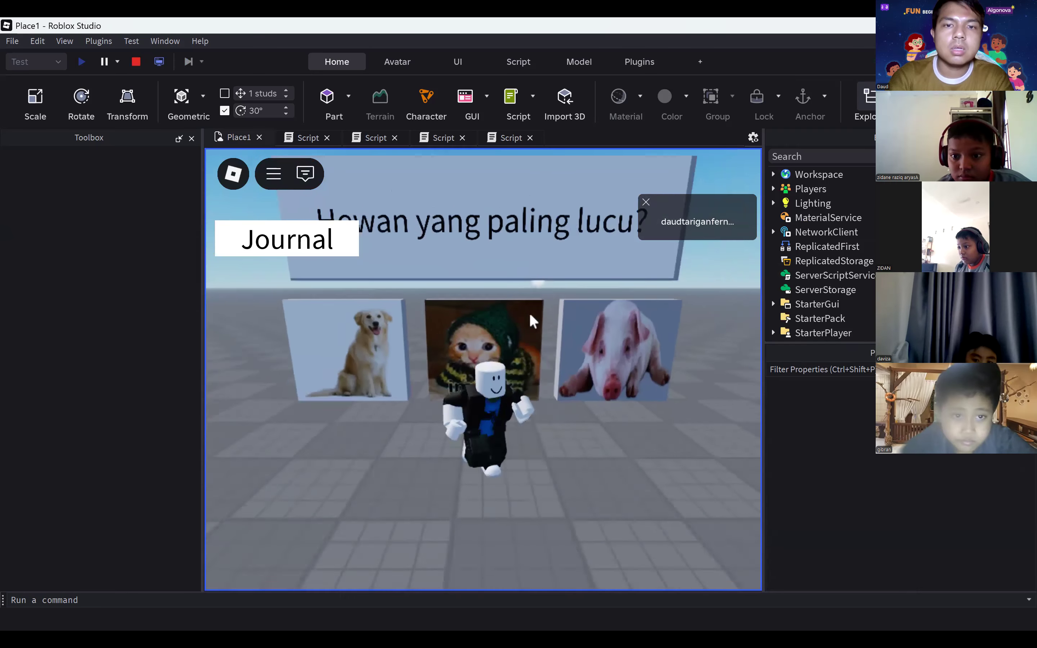
click(138, 64)
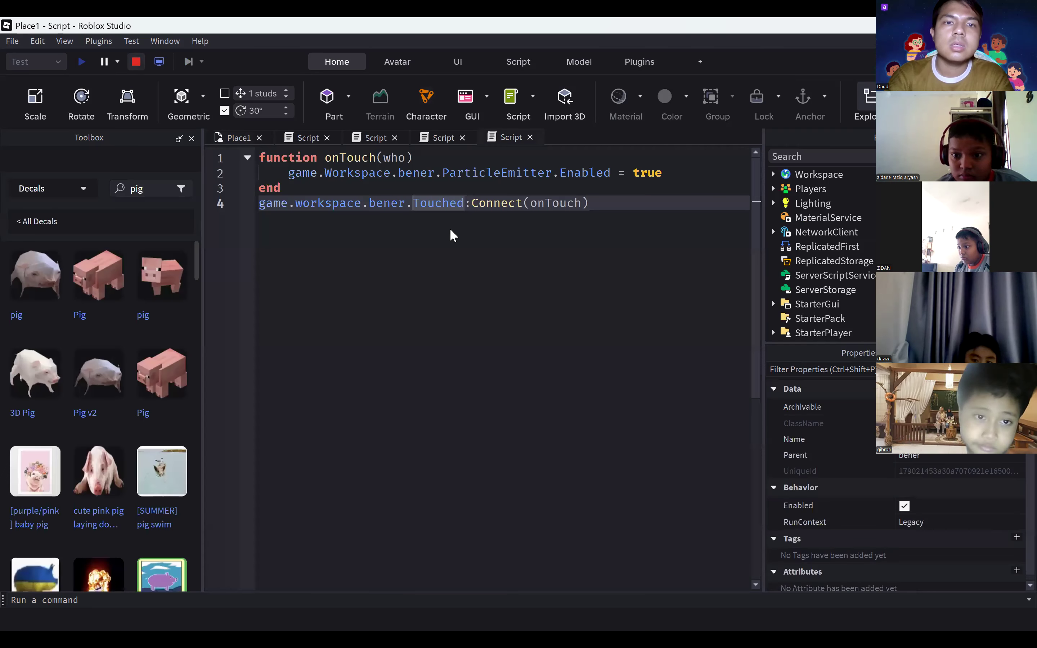
key(ctrl+a)
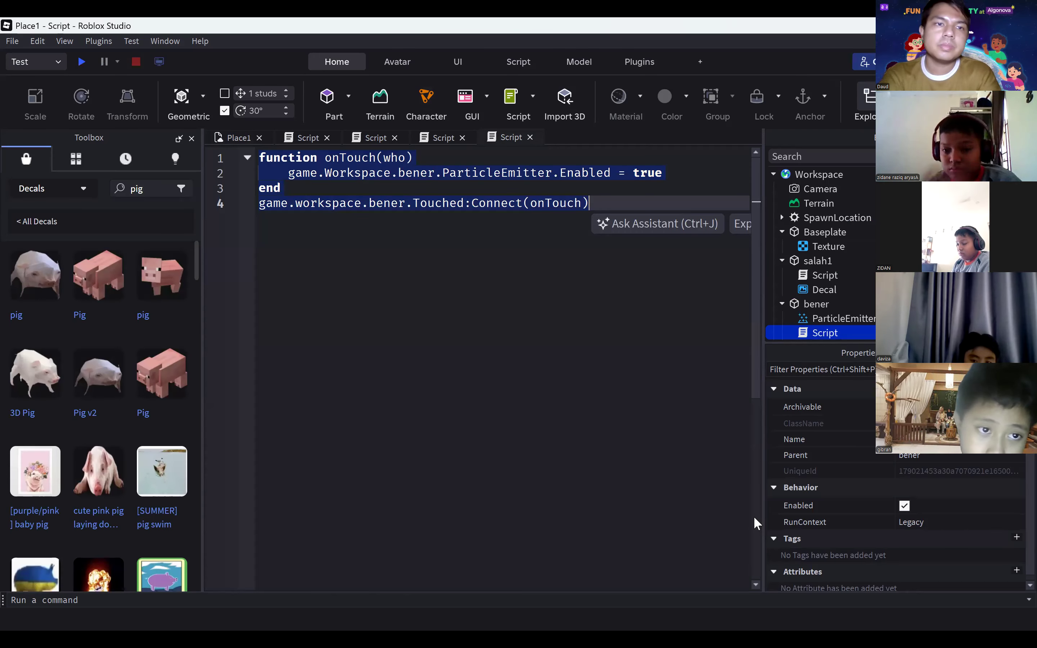
Step: Publish the place to Roblox as a new game, keeping the name Untitled Game and the default settings
click(239, 138)
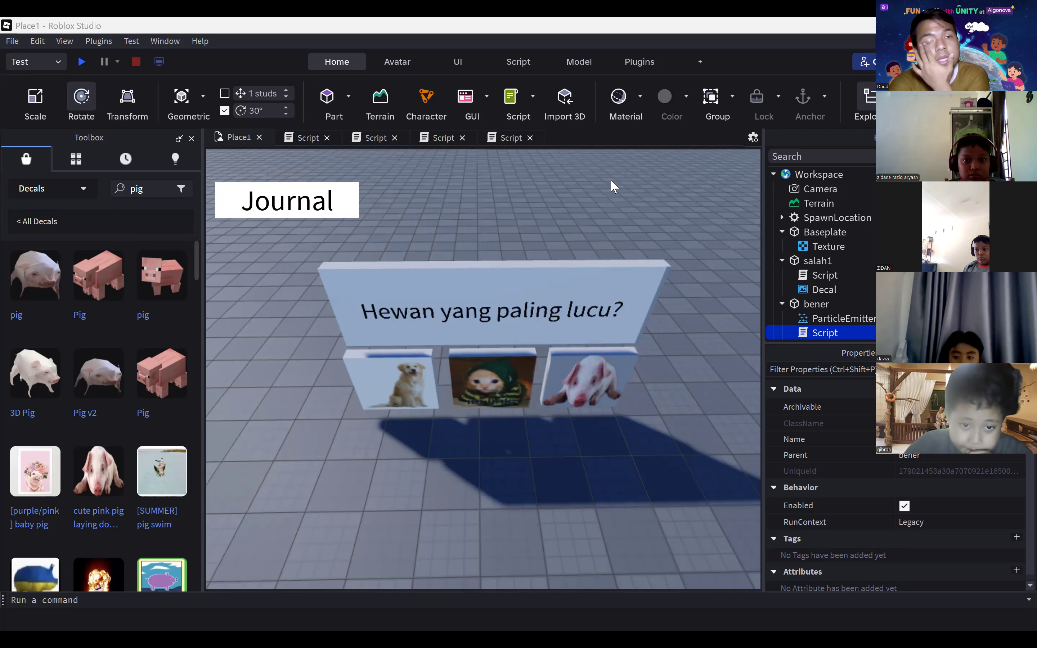
click(12, 40)
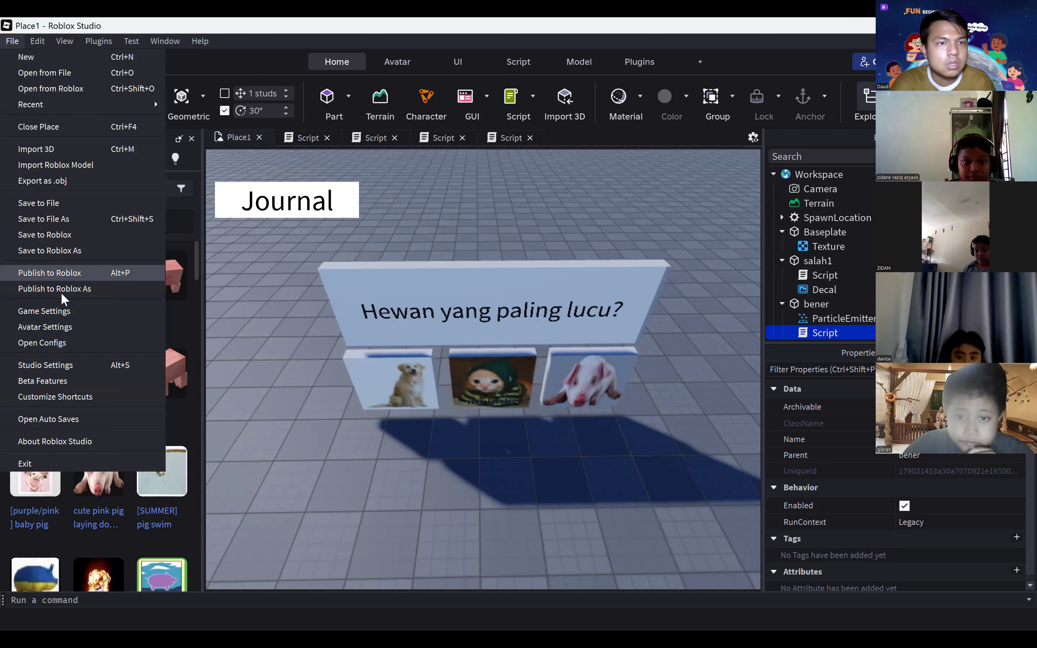
click(64, 275)
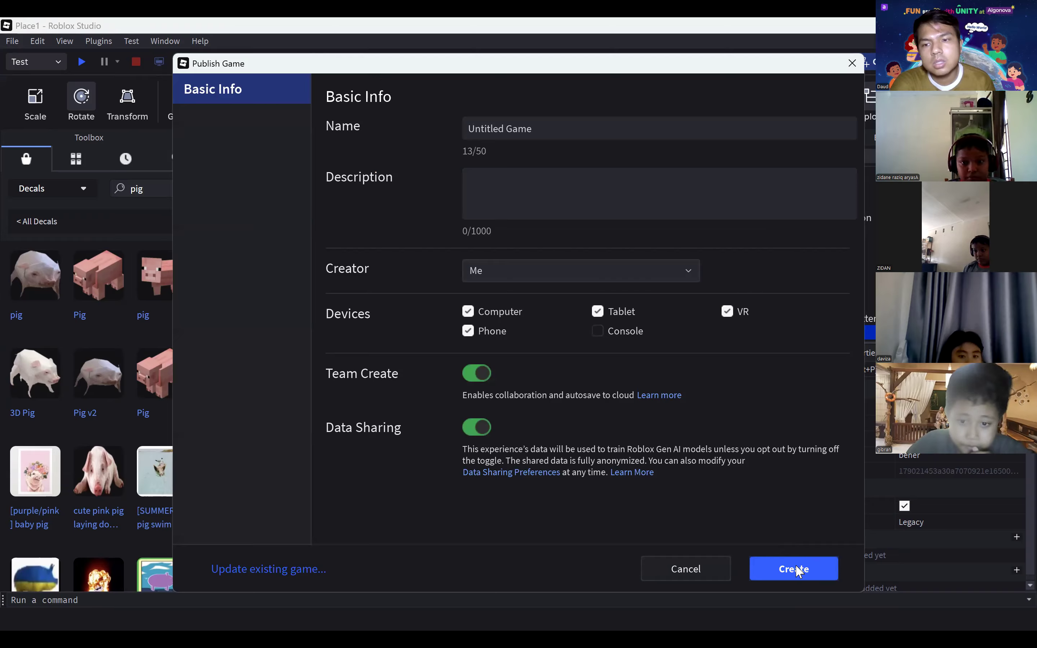
click(796, 565)
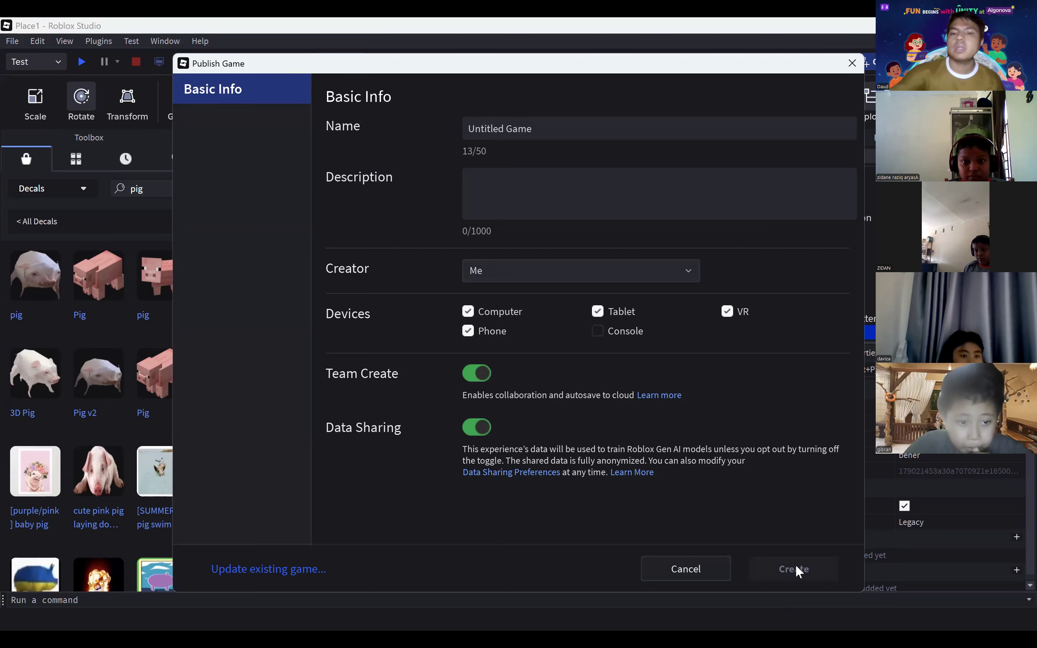